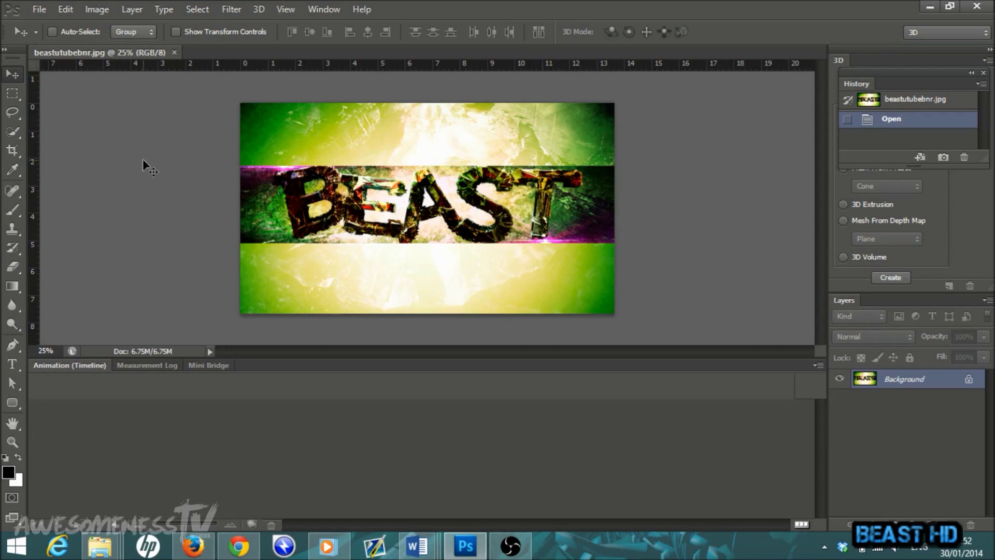
Step: Create a transparent 2560 x 423 pixel document named banner at 150 pixels/centimeter in RGB Color
{"action": "left_click", "coordinate": [39, 10]}
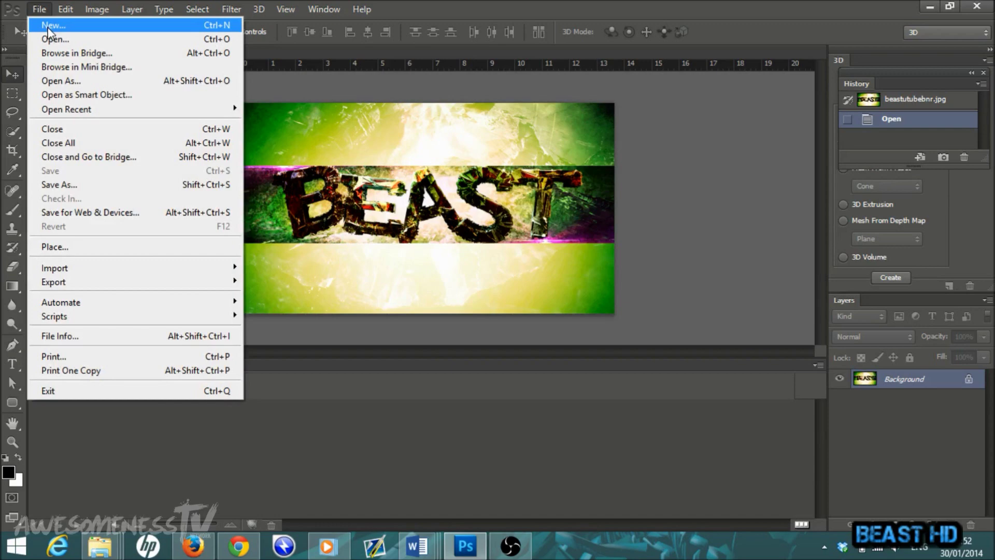
{"action": "left_click", "coordinate": [48, 26]}
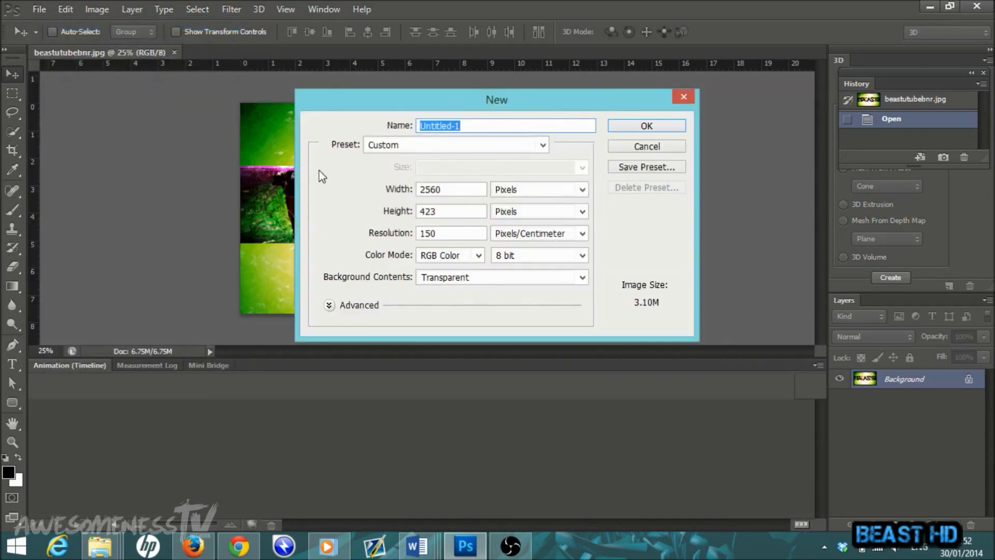
{"action": "type", "text": "banner"}
{"action": "left_click", "coordinate": [647, 126]}
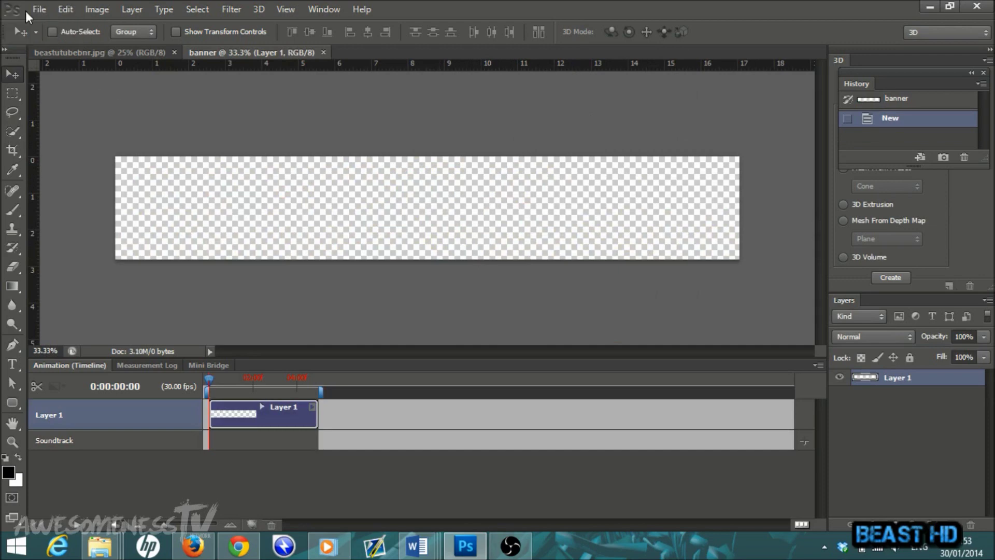
Step: Open the letter images A.png, B.png, E.png, S.png and T.png from the mm-shattered-free folder
{"action": "left_click", "coordinate": [39, 11]}
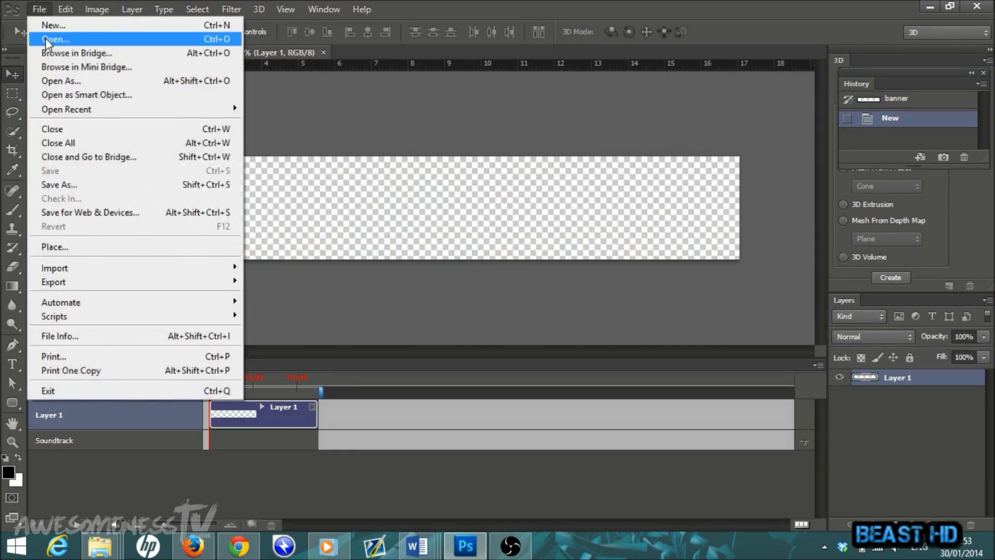
{"action": "left_click", "coordinate": [45, 38]}
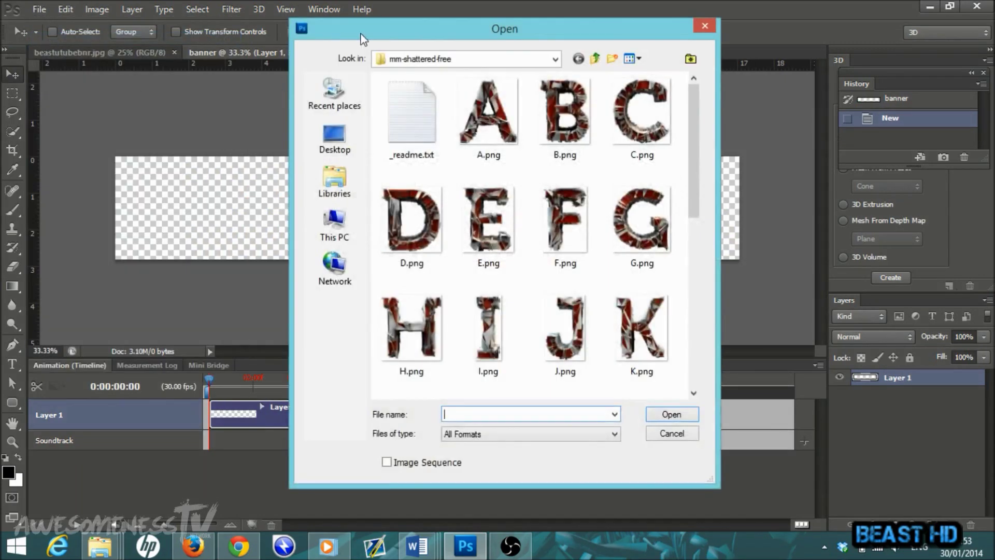
{"action": "left_click", "coordinate": [596, 59]}
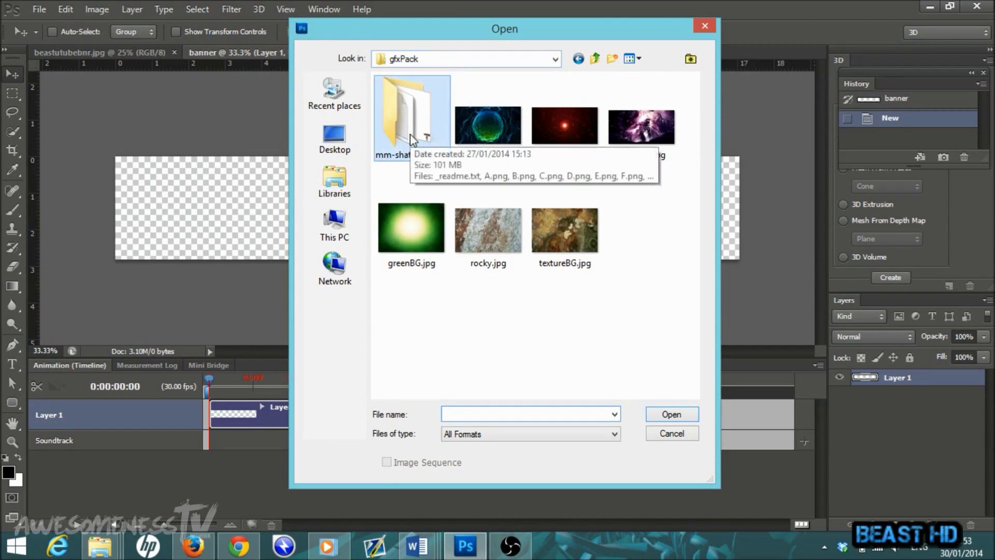
{"action": "double_click", "coordinate": [420, 110]}
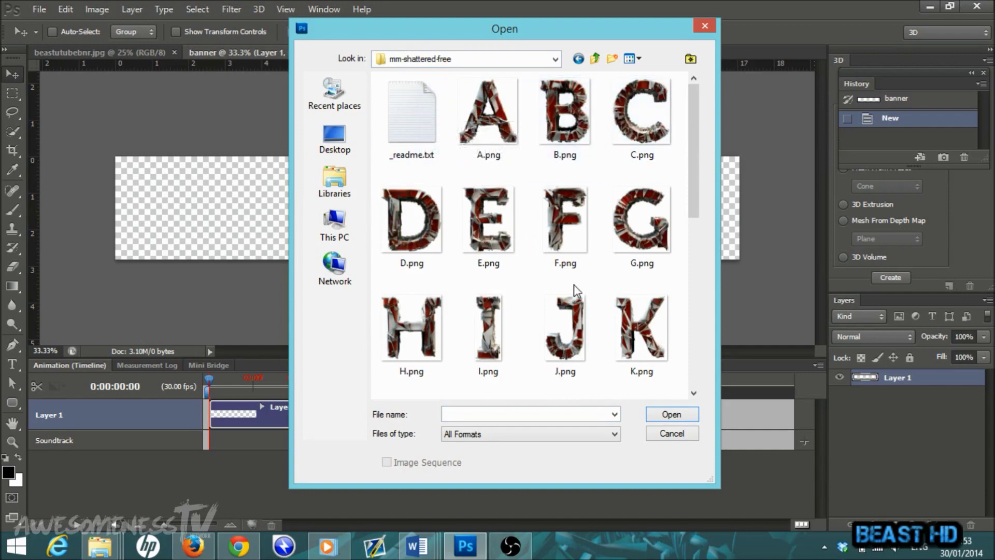
{"action": "left_click", "coordinate": [583, 116]}
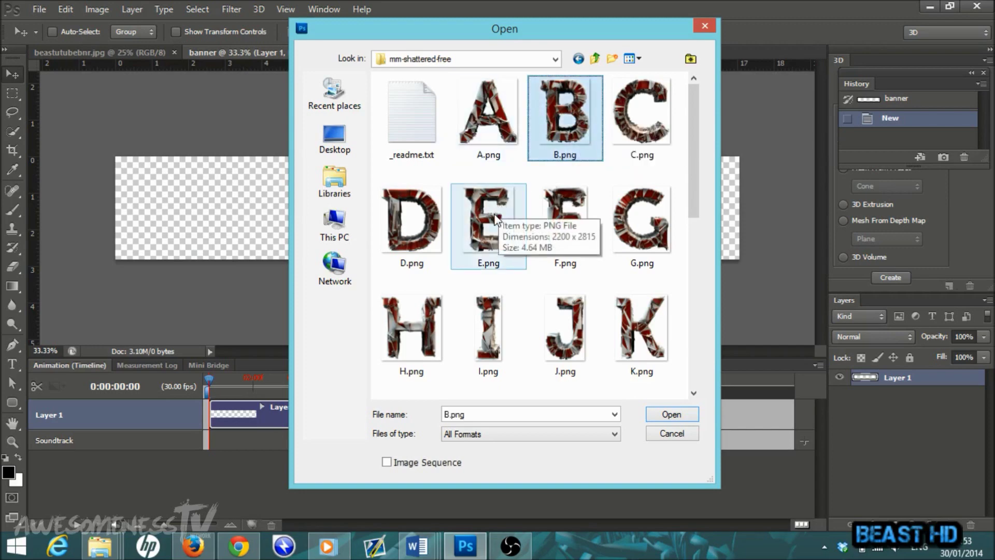
{"action": "left_click", "coordinate": [500, 212], "text": "ctrl"}
{"action": "left_click", "coordinate": [489, 120], "text": "ctrl"}
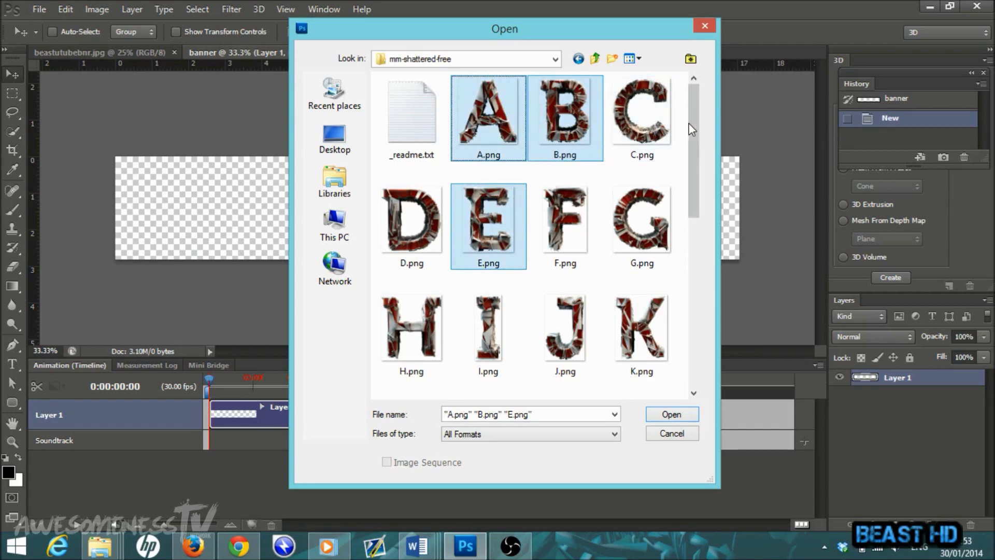
{"action": "left_click_drag", "start_coordinate": [693, 120], "coordinate": [689, 253]}
{"action": "left_click", "coordinate": [654, 234], "text": "ctrl"}
{"action": "left_click", "coordinate": [415, 337], "text": "ctrl"}
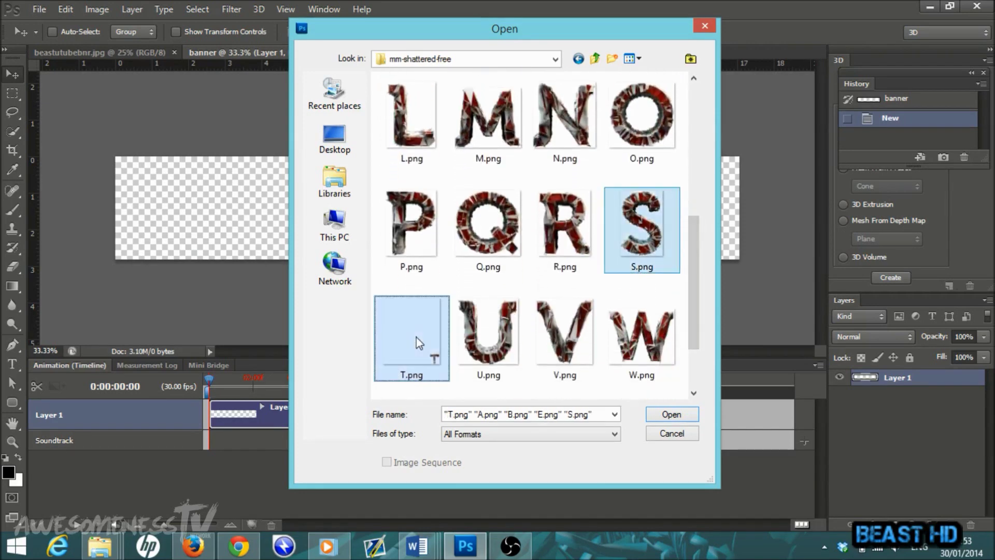
{"action": "left_click", "coordinate": [672, 416]}
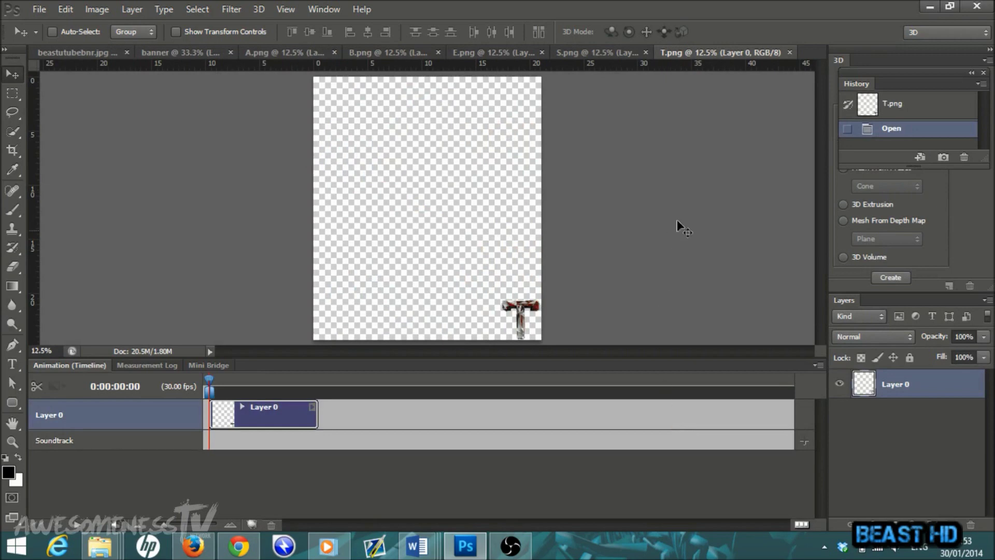
Step: Scale the B letter to about 18% width and 12% height, and move it into the banner document's left part
{"action": "left_click", "coordinate": [406, 51]}
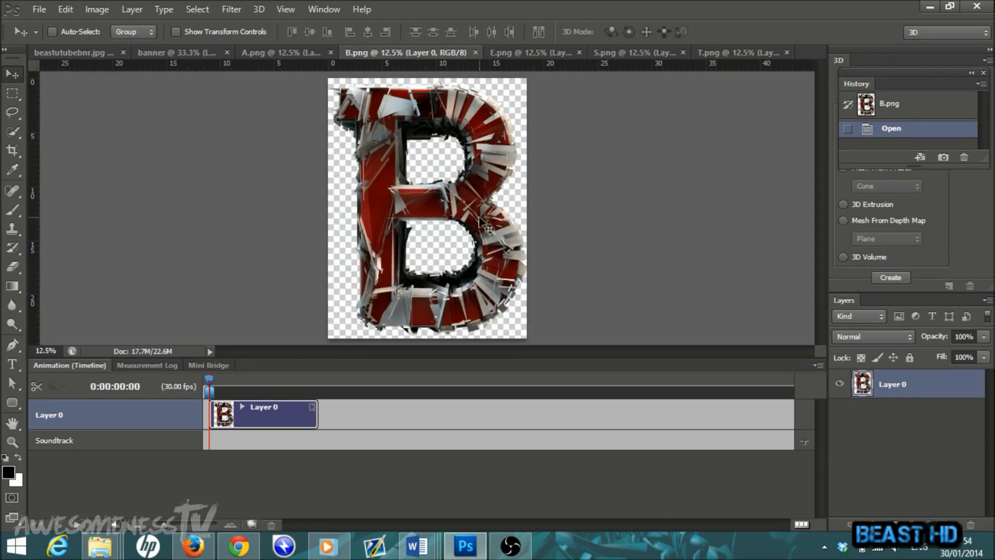
{"action": "key", "text": "ctrl+t"}
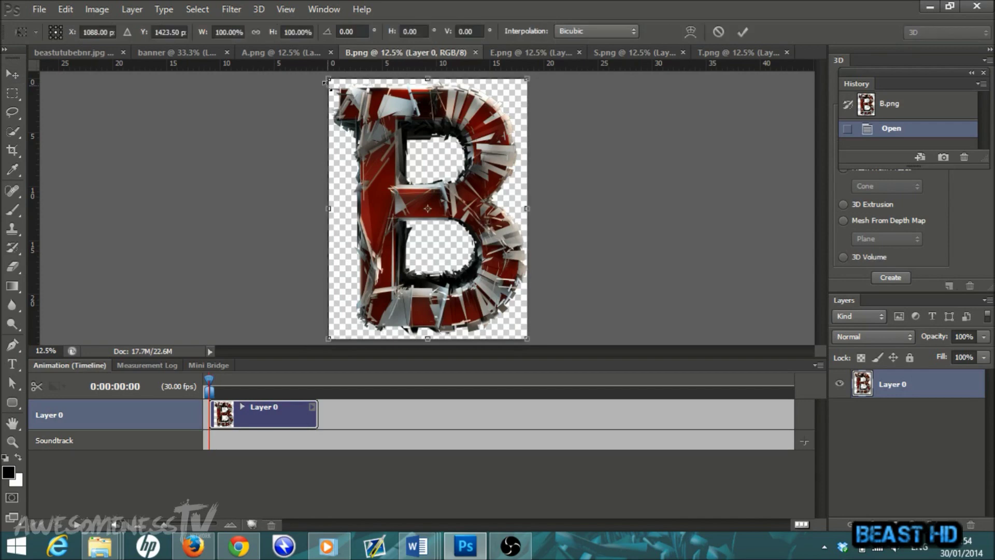
{"action": "left_click_drag", "start_coordinate": [330, 81], "coordinate": [490, 307]}
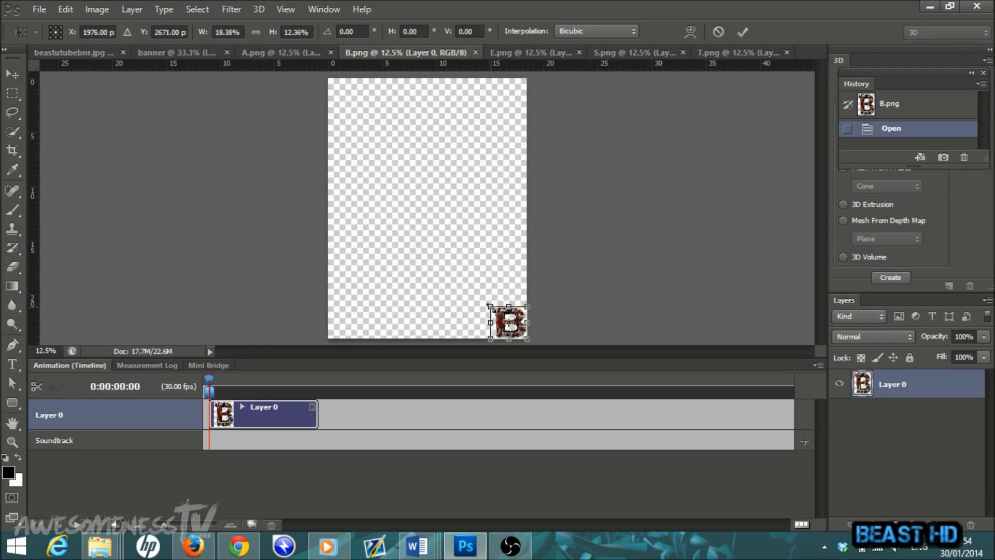
{"action": "left_click", "coordinate": [744, 32]}
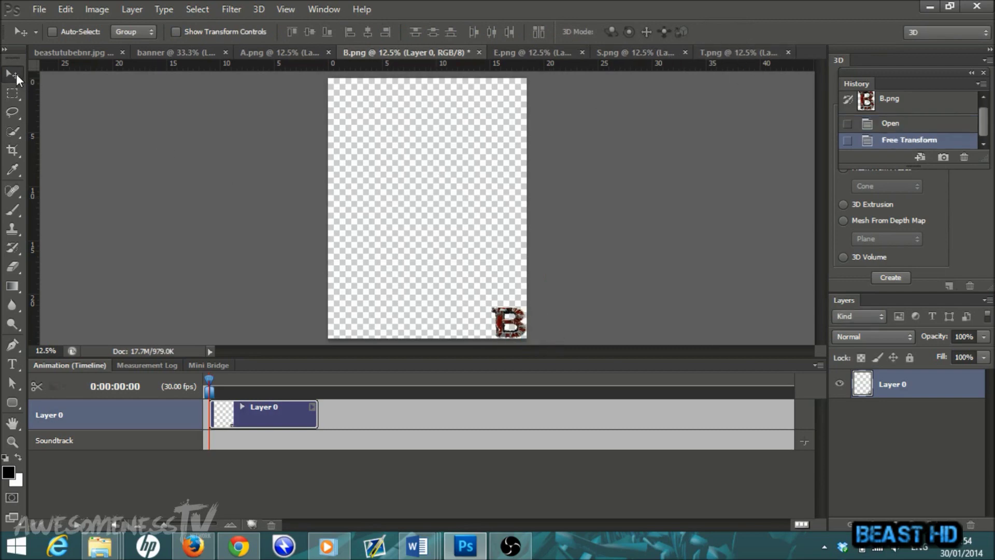
{"action": "left_click_drag", "start_coordinate": [514, 328], "coordinate": [256, 154]}
{"action": "left_click_drag", "start_coordinate": [262, 194], "coordinate": [317, 228]}
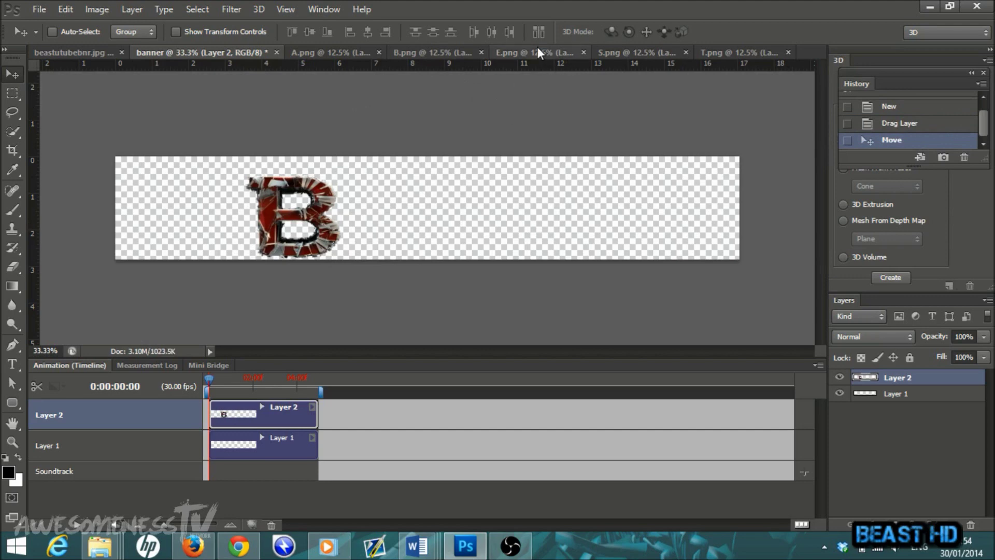
Step: Shrink the E letter to about the B's size and place it in the banner directly after the B
{"action": "left_click", "coordinate": [539, 49]}
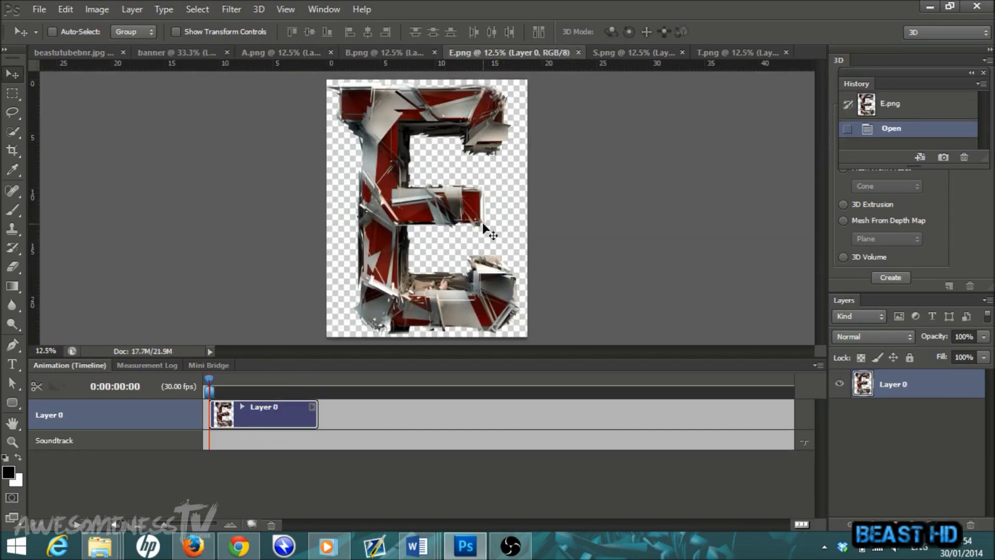
{"action": "key", "text": "ctrl+t"}
{"action": "left_click_drag", "start_coordinate": [325, 81], "coordinate": [478, 301]}
{"action": "left_click", "coordinate": [738, 32]}
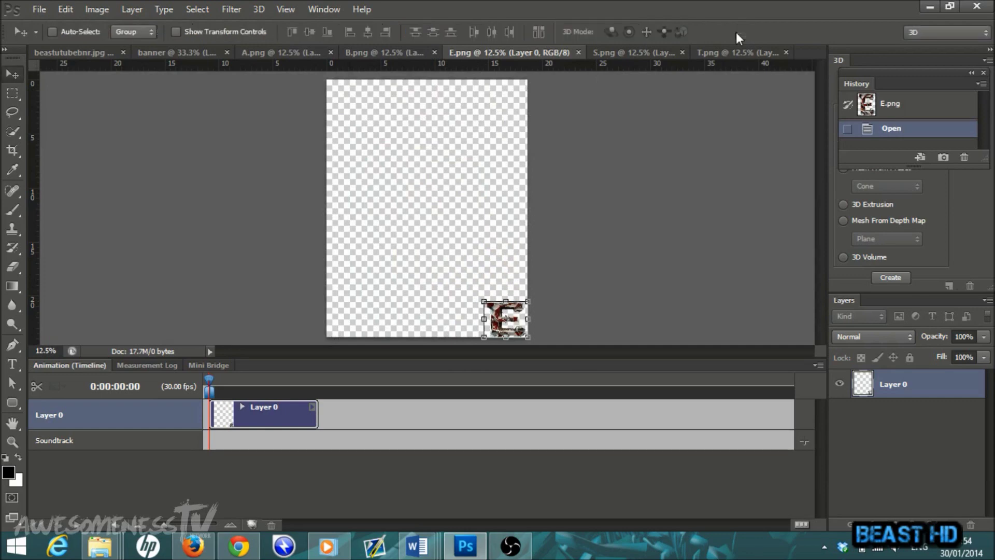
{"action": "left_click_drag", "start_coordinate": [500, 336], "coordinate": [358, 227]}
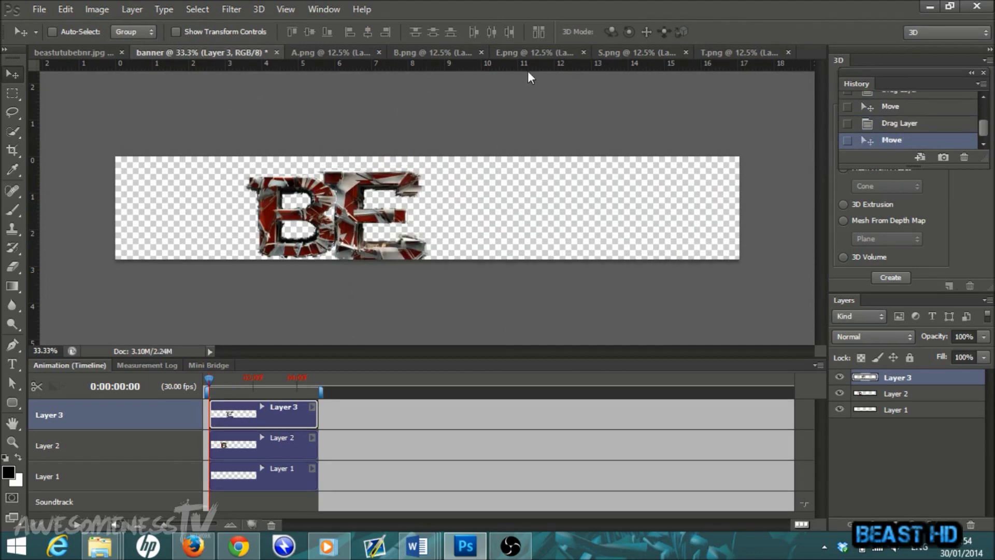
Step: Scale the A letter to about 17% width and 15% height, and place it in the banner after the E
{"action": "left_click", "coordinate": [338, 52]}
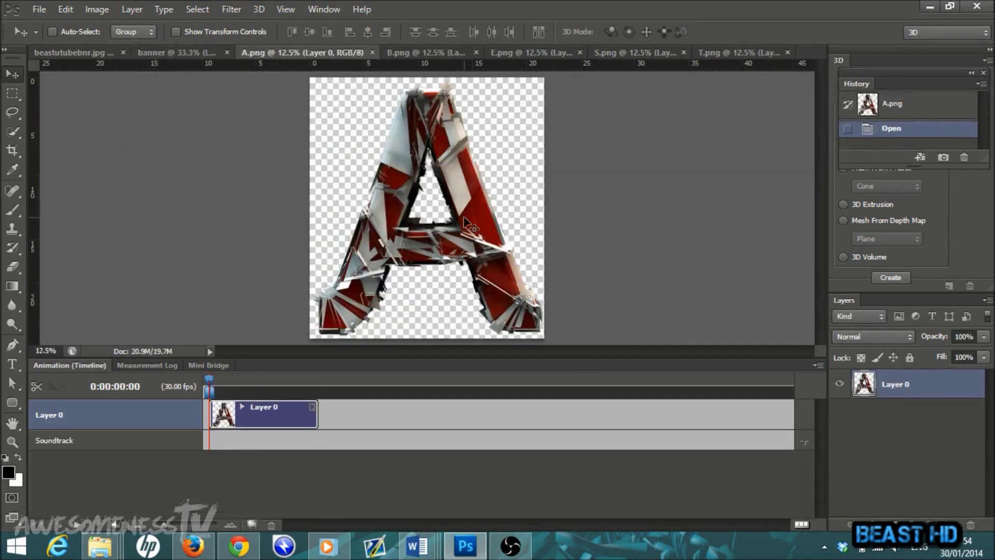
{"action": "key", "text": "ctrl+t"}
{"action": "left_click_drag", "start_coordinate": [310, 78], "coordinate": [500, 299]}
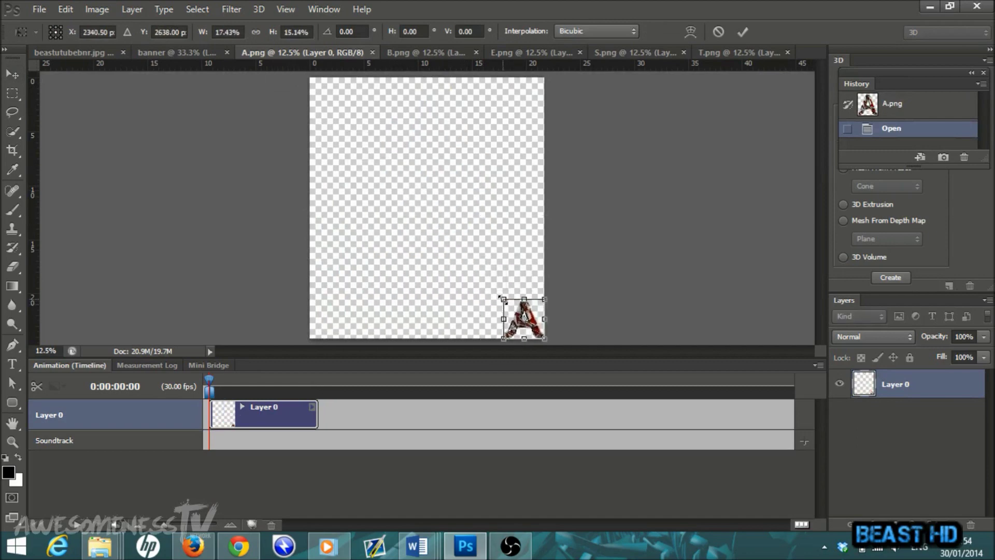
{"action": "left_click", "coordinate": [744, 33]}
{"action": "left_click_drag", "start_coordinate": [527, 329], "coordinate": [464, 233]}
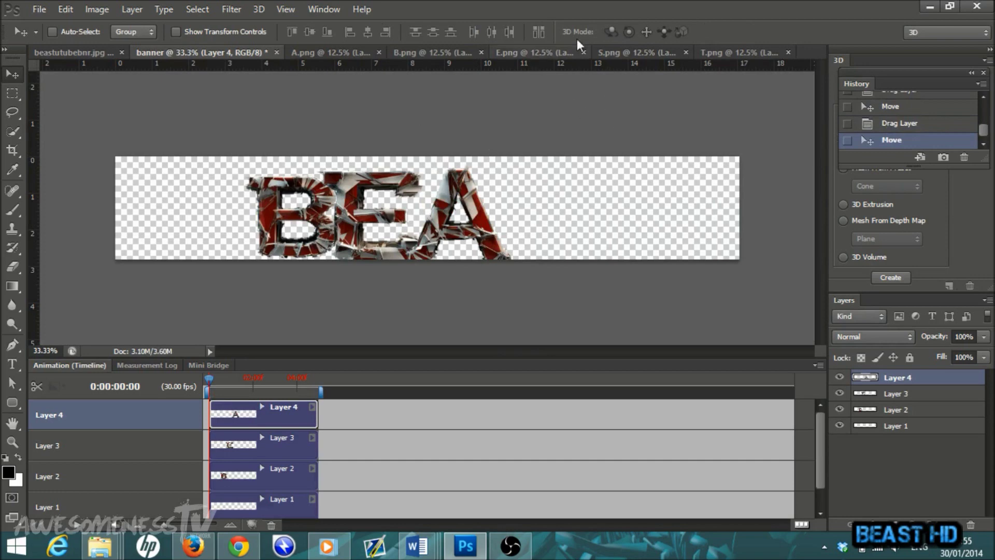
Step: Scale the S letter to about 29% width and 14% height, and place it in the banner after the A
{"action": "left_click", "coordinate": [607, 51]}
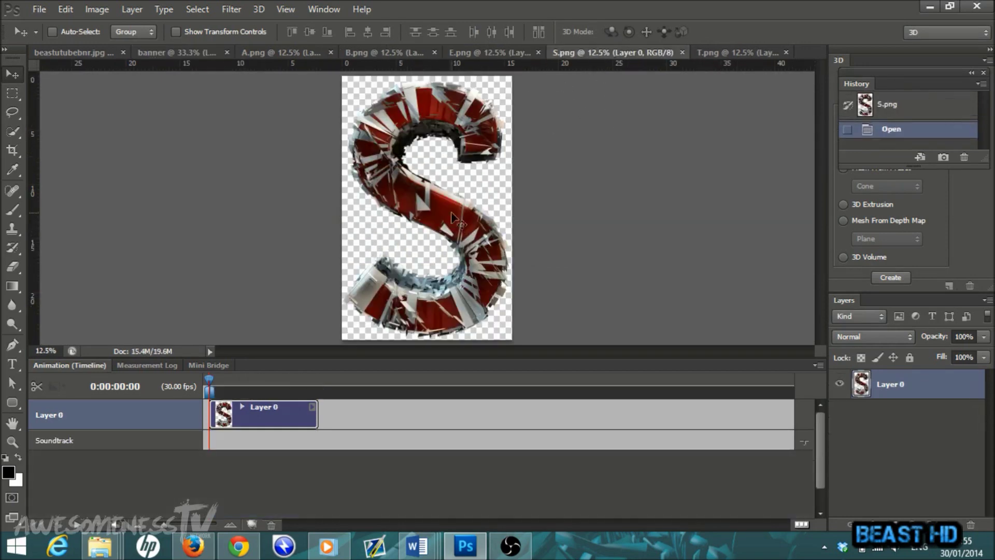
{"action": "key", "text": "ctrl+t"}
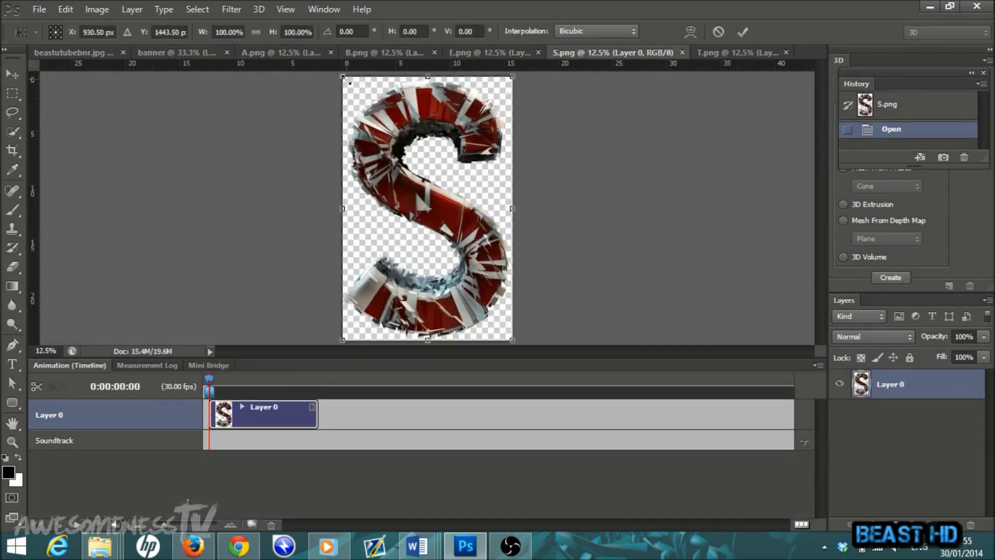
{"action": "left_click_drag", "start_coordinate": [342, 76], "coordinate": [463, 302]}
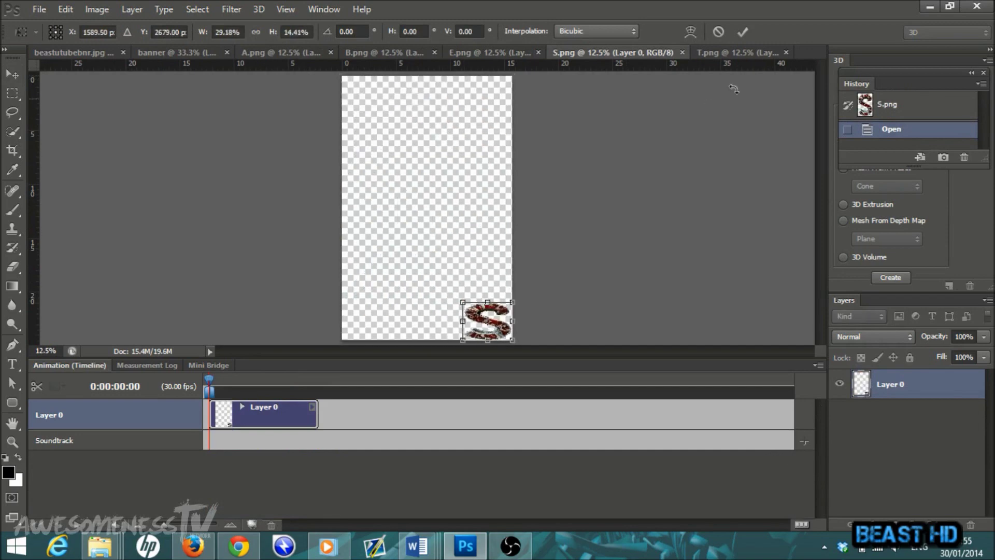
{"action": "left_click", "coordinate": [742, 32]}
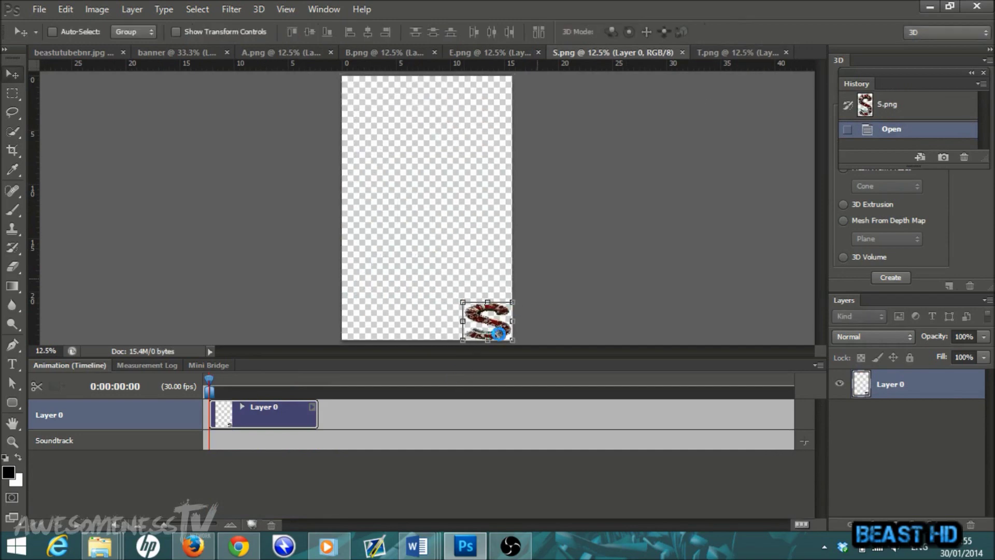
{"action": "left_click_drag", "start_coordinate": [497, 327], "coordinate": [544, 239]}
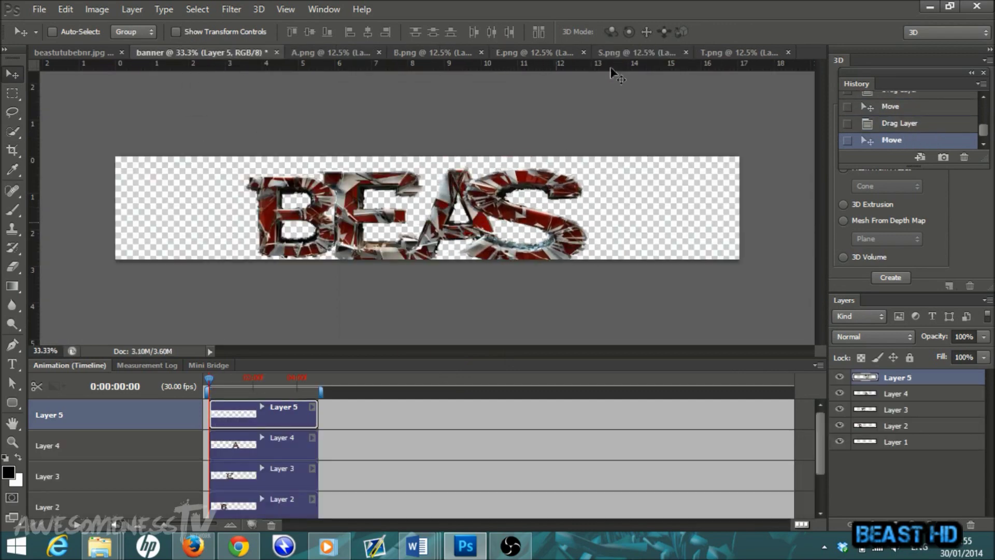
Step: Place the T letter in the banner after the S to complete BEAST, and delete the empty Layer 1
{"action": "left_click", "coordinate": [753, 53]}
{"action": "left_click_drag", "start_coordinate": [505, 290], "coordinate": [613, 216]}
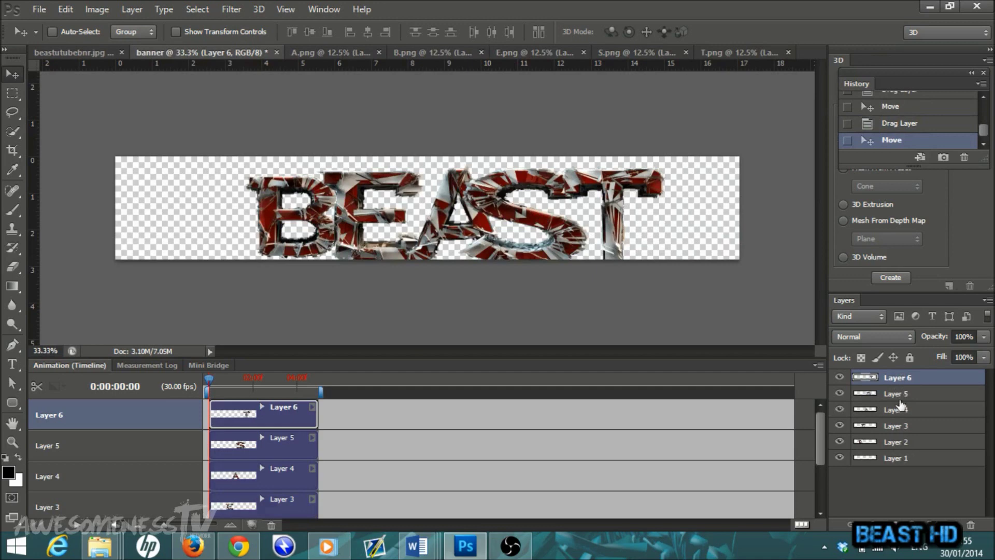
{"action": "left_click", "coordinate": [896, 464]}
{"action": "key", "text": "Delete"}
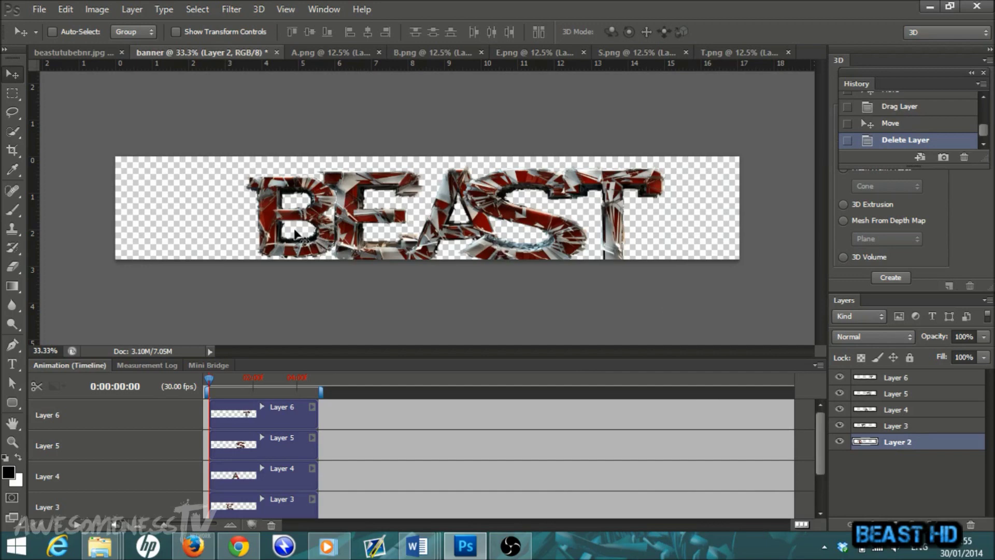
Step: Stretch the banner's B upward to about 120% height and rotate it about -11 degrees with Free Transform
{"action": "key", "text": "ctrl+t"}
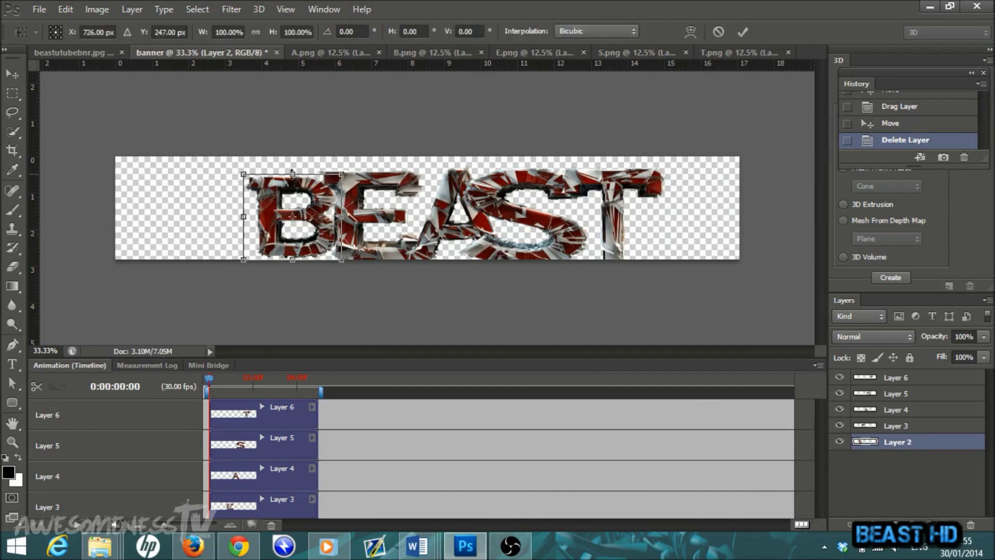
{"action": "left_click_drag", "start_coordinate": [293, 172], "coordinate": [293, 157]}
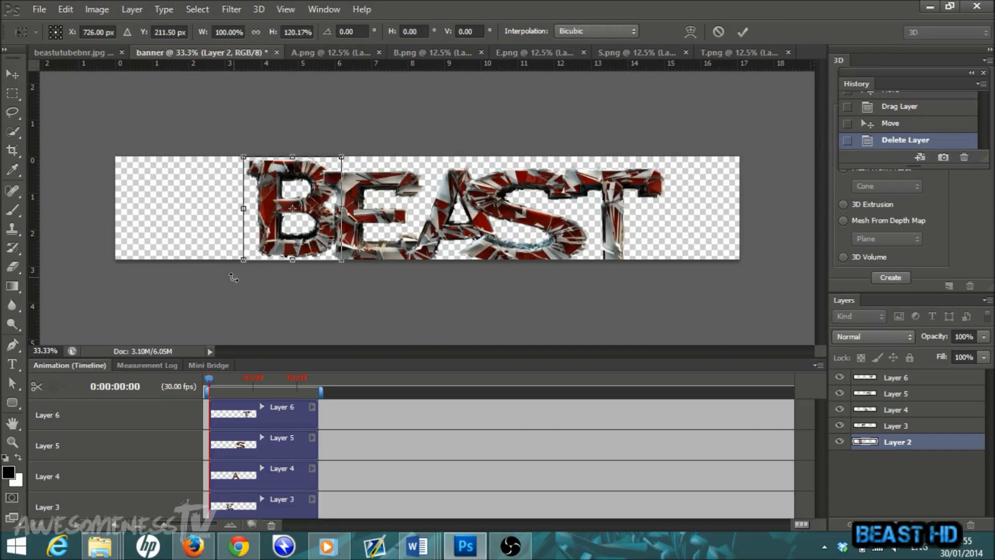
{"action": "mouse_move", "coordinate": [234, 278]}
{"action": "left_mouse_down"}
{"action": "mouse_move", "coordinate": [240, 267]}
{"action": "mouse_move", "coordinate": [228, 265]}
{"action": "mouse_move", "coordinate": [235, 282]}
{"action": "mouse_move", "coordinate": [200, 262]}
{"action": "mouse_move", "coordinate": [254, 278]}
{"action": "left_mouse_up"}
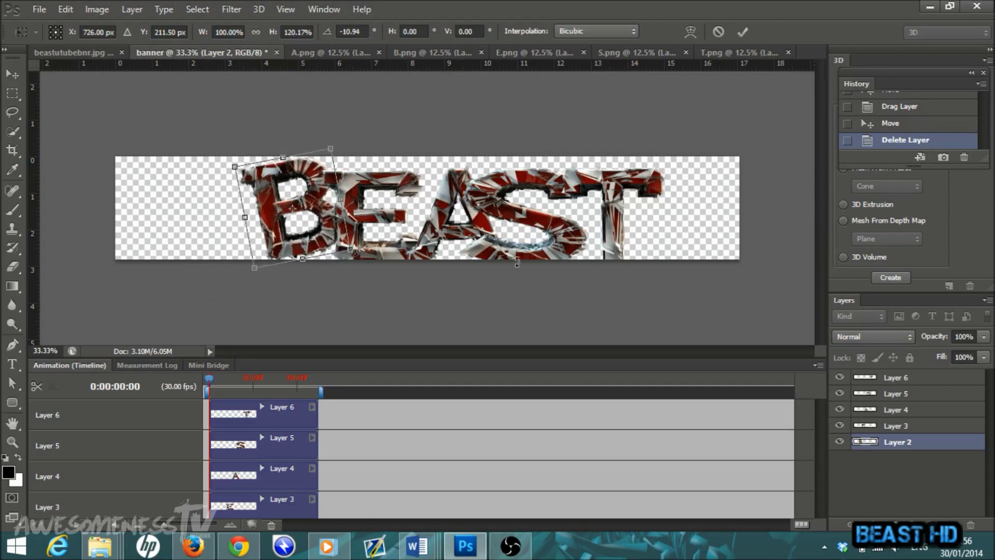
{"action": "left_click", "coordinate": [742, 31]}
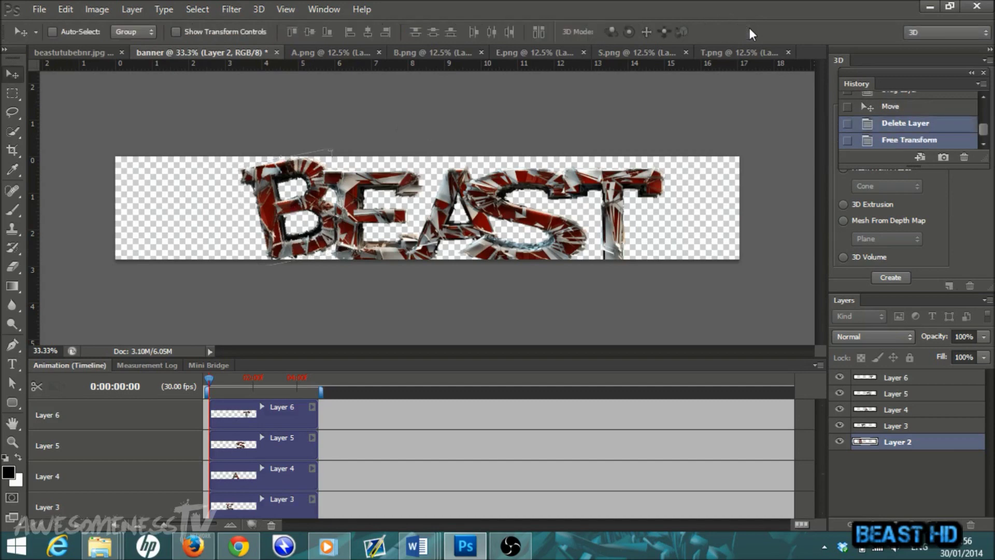
Step: Scale the banner's E to about 92.5% width and 97% height, rotate it about 8.8 degrees, and fit it beside the B
{"action": "left_click", "coordinate": [900, 427]}
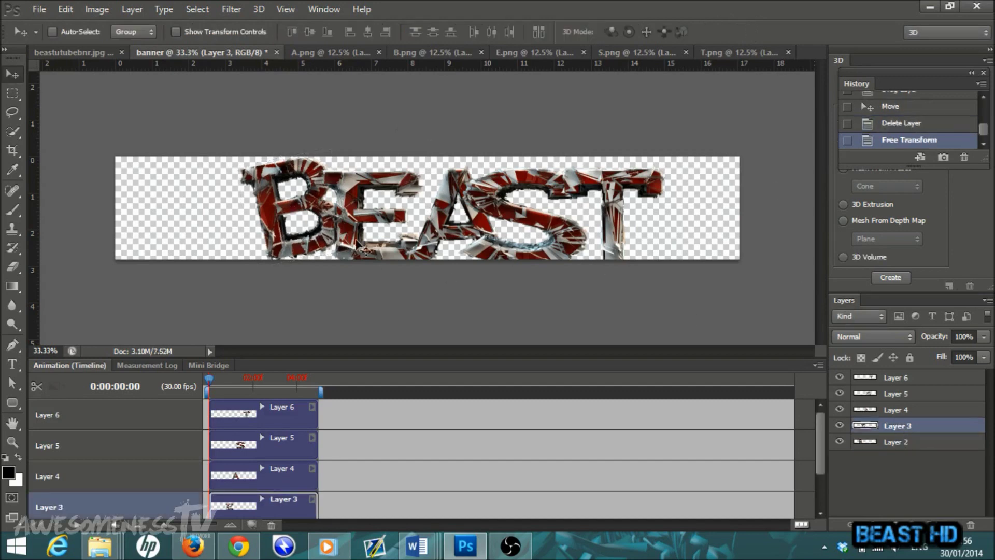
{"action": "key", "text": "ctrl+t"}
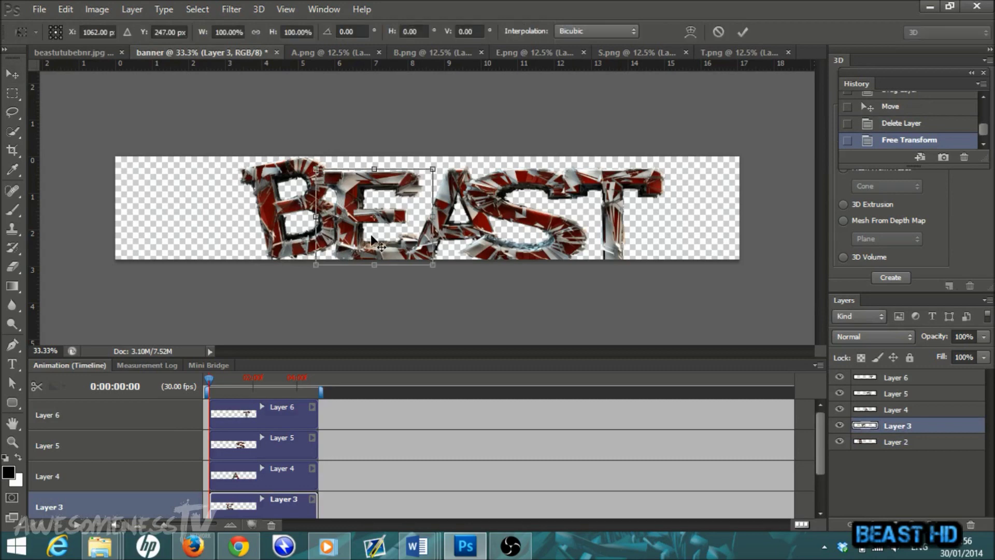
{"action": "left_click_drag", "start_coordinate": [374, 167], "coordinate": [374, 187]}
{"action": "left_click_drag", "start_coordinate": [433, 226], "coordinate": [423, 226]}
{"action": "left_click_drag", "start_coordinate": [363, 234], "coordinate": [373, 211]}
{"action": "left_click_drag", "start_coordinate": [448, 242], "coordinate": [444, 256]}
{"action": "left_click_drag", "start_coordinate": [359, 213], "coordinate": [360, 230]}
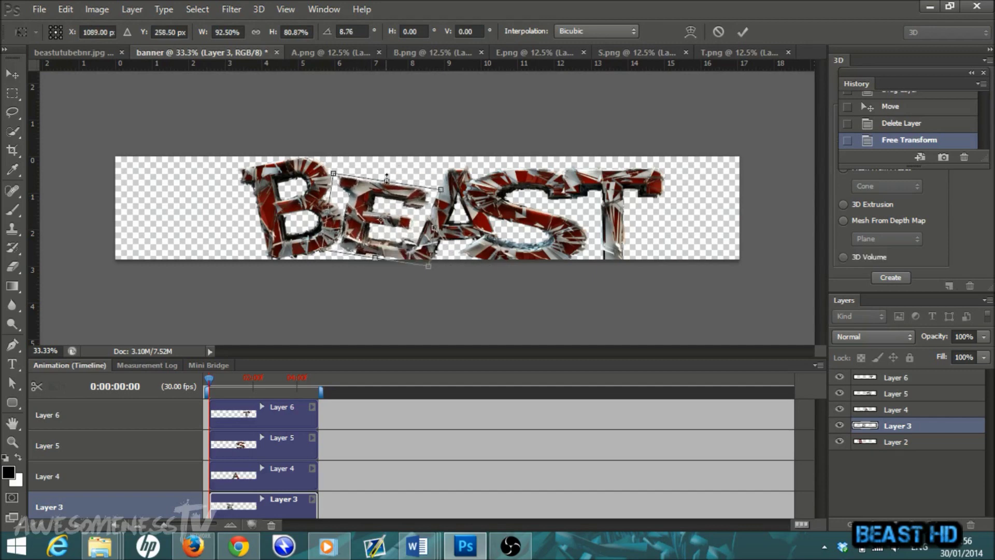
{"action": "mouse_move", "coordinate": [386, 179]}
{"action": "left_mouse_down"}
{"action": "mouse_move", "coordinate": [389, 156]}
{"action": "mouse_move", "coordinate": [389, 166]}
{"action": "left_mouse_up"}
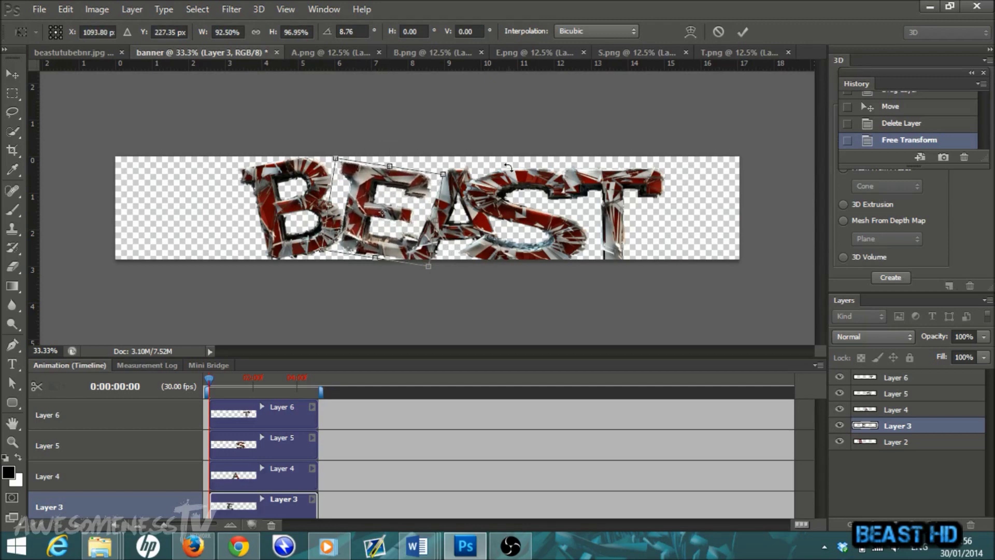
{"action": "left_click", "coordinate": [742, 35]}
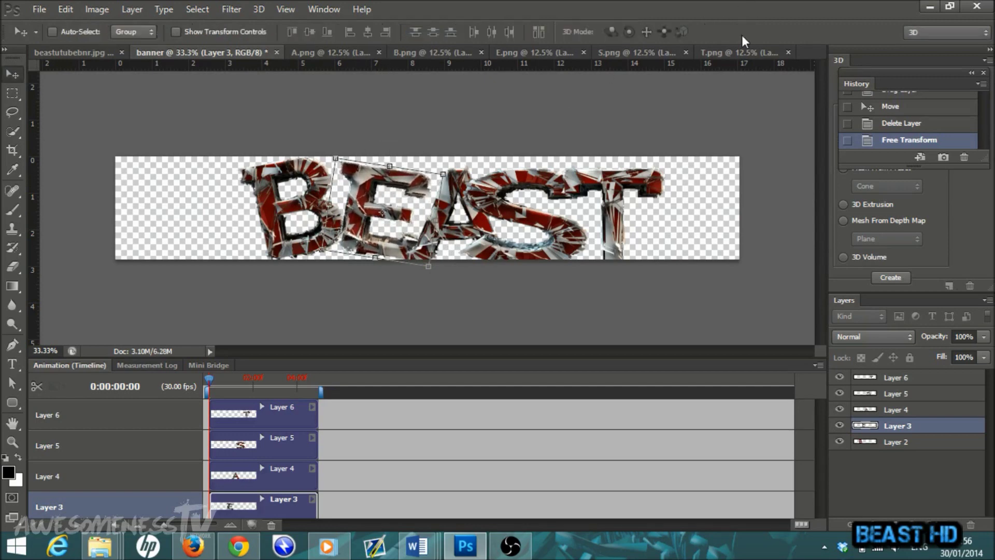
Step: Rotate the banner's A about -11.4 degrees with Free Transform and shift it slightly upward between the E and S
{"action": "left_click", "coordinate": [901, 411]}
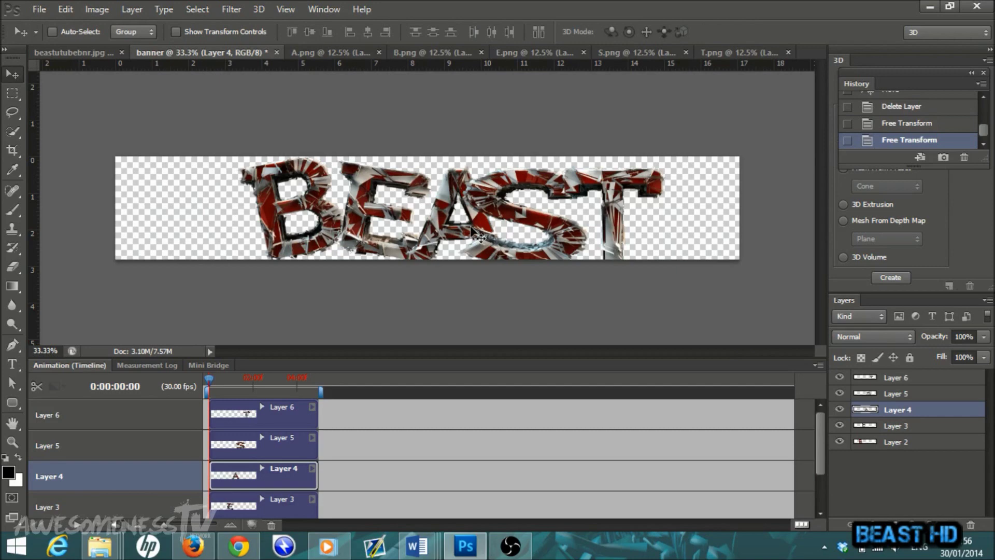
{"action": "key", "text": "ctrl+t"}
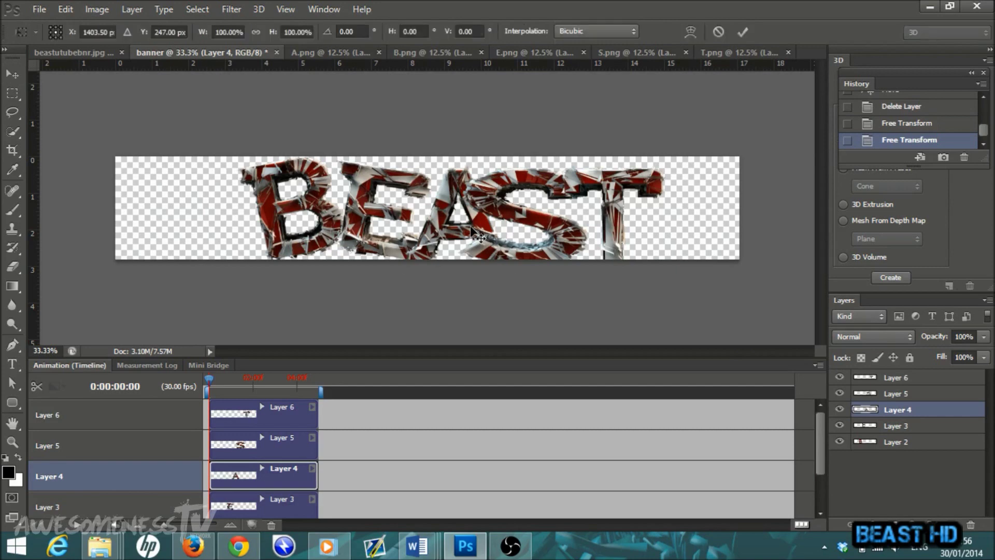
{"action": "mouse_move", "coordinate": [466, 235]}
{"action": "left_mouse_down"}
{"action": "mouse_move", "coordinate": [478, 228]}
{"action": "mouse_move", "coordinate": [472, 223]}
{"action": "left_mouse_up"}
{"action": "left_click_drag", "start_coordinate": [408, 263], "coordinate": [414, 281]}
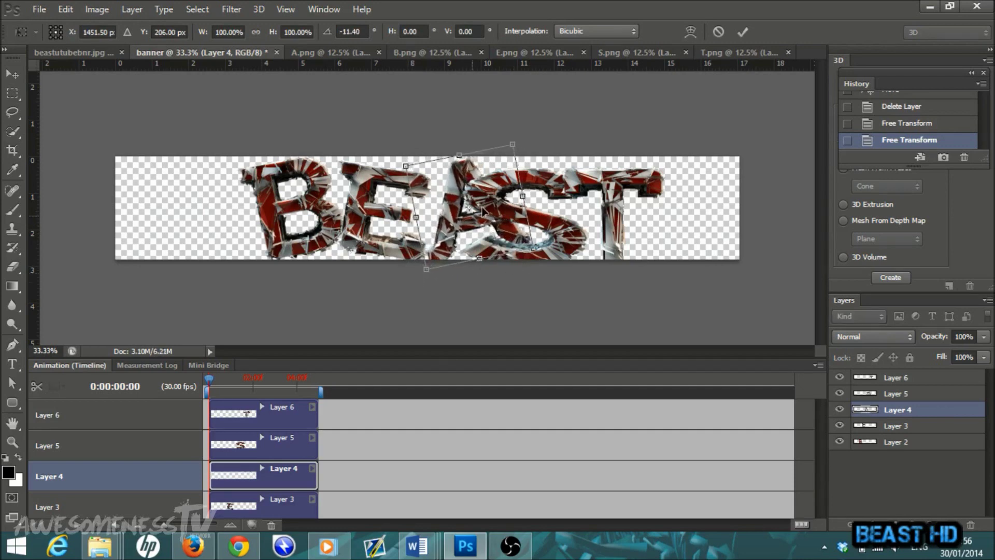
{"action": "left_click_drag", "start_coordinate": [488, 227], "coordinate": [480, 226]}
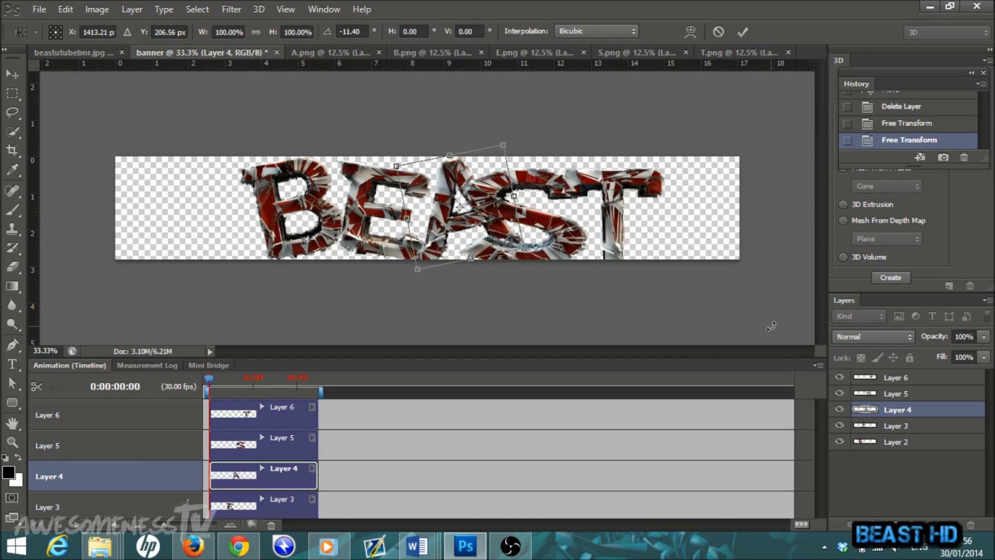
{"action": "left_click", "coordinate": [743, 32]}
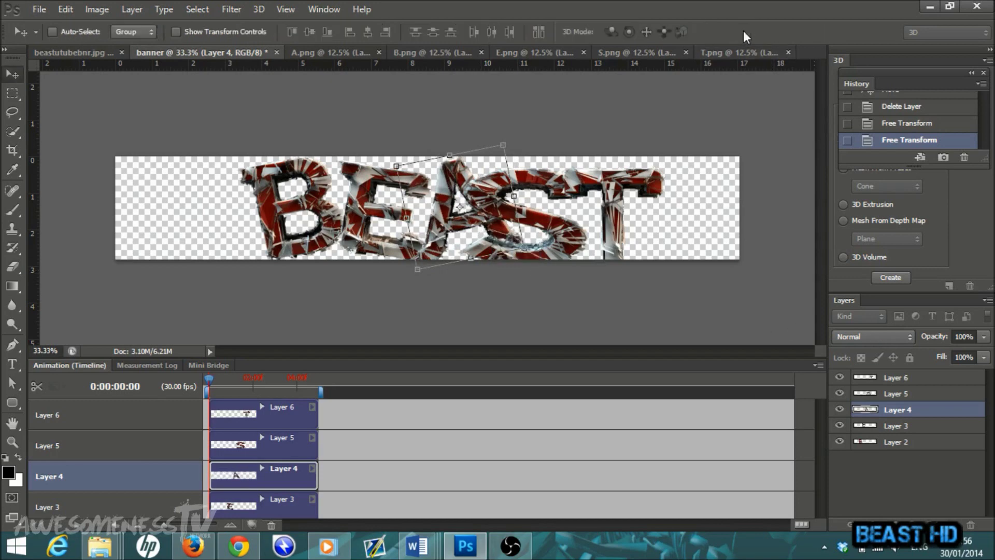
Step: Scale the banner's S to about 71% width and 97% height, rotate it about 15.3 degrees, and set it beside the A
{"action": "left_click", "coordinate": [897, 393]}
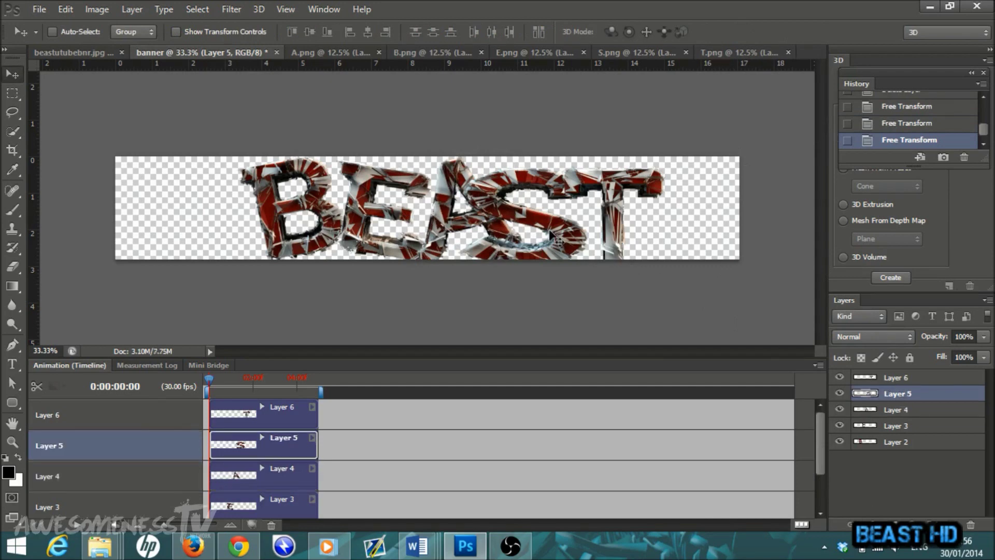
{"action": "key", "text": "ctrl+t"}
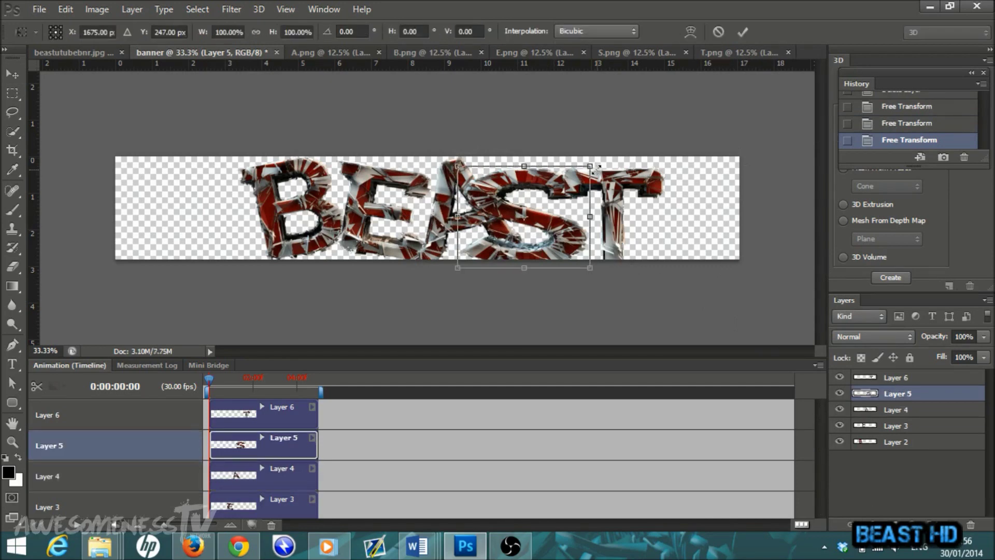
{"action": "left_click_drag", "start_coordinate": [591, 164], "coordinate": [552, 175]}
{"action": "left_click_drag", "start_coordinate": [538, 240], "coordinate": [579, 234]}
{"action": "left_click_drag", "start_coordinate": [584, 170], "coordinate": [613, 161]}
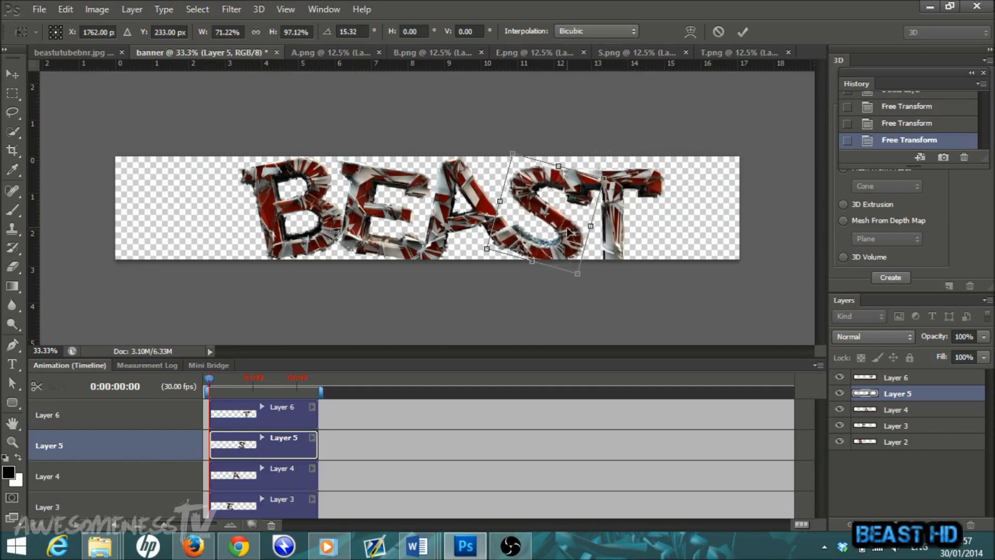
{"action": "mouse_move", "coordinate": [562, 237]}
{"action": "left_mouse_down"}
{"action": "mouse_move", "coordinate": [548, 241]}
{"action": "mouse_move", "coordinate": [559, 235]}
{"action": "left_mouse_up"}
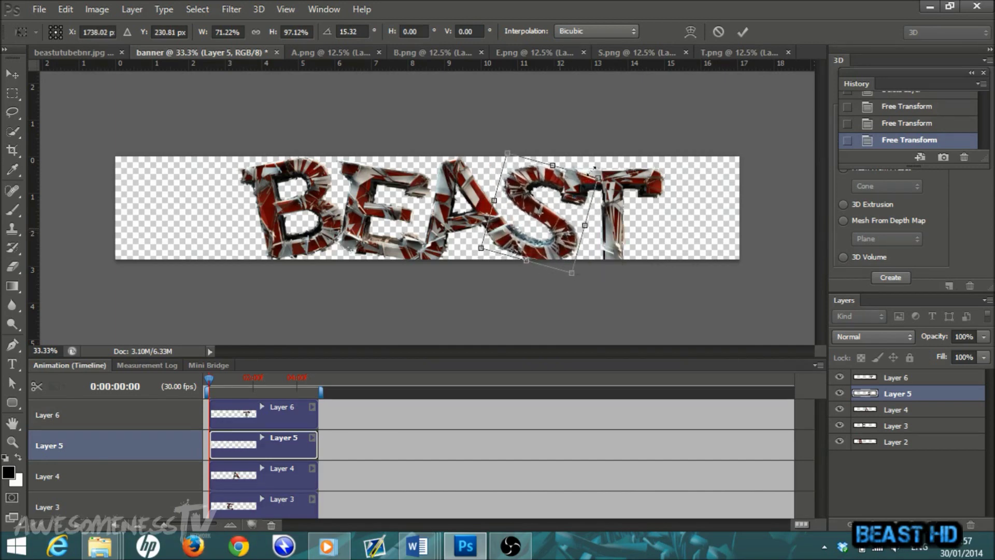
{"action": "left_click", "coordinate": [741, 33]}
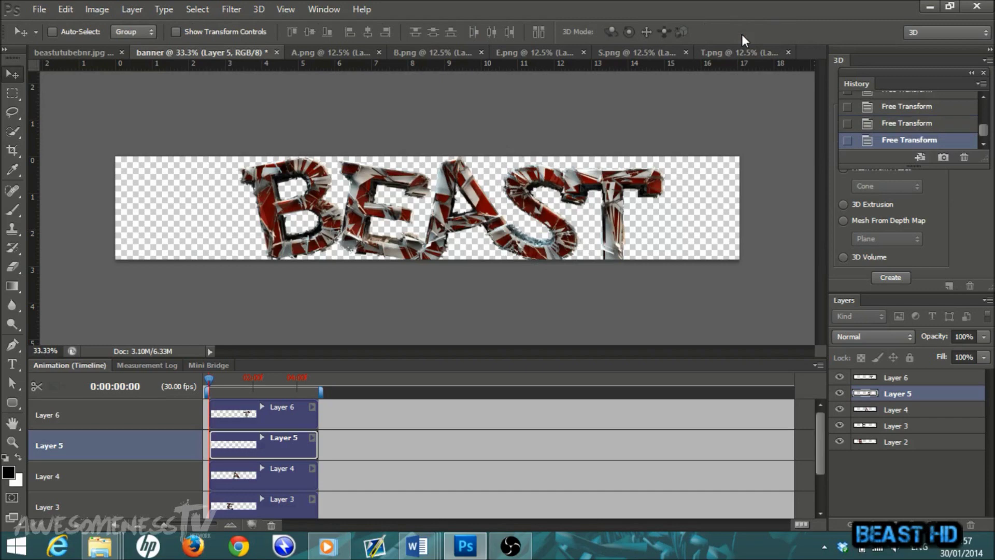
Step: Scale the banner's T to about 89% width and 85% height, rotate it about -13 degrees, and move it against the S
{"action": "left_click", "coordinate": [895, 378]}
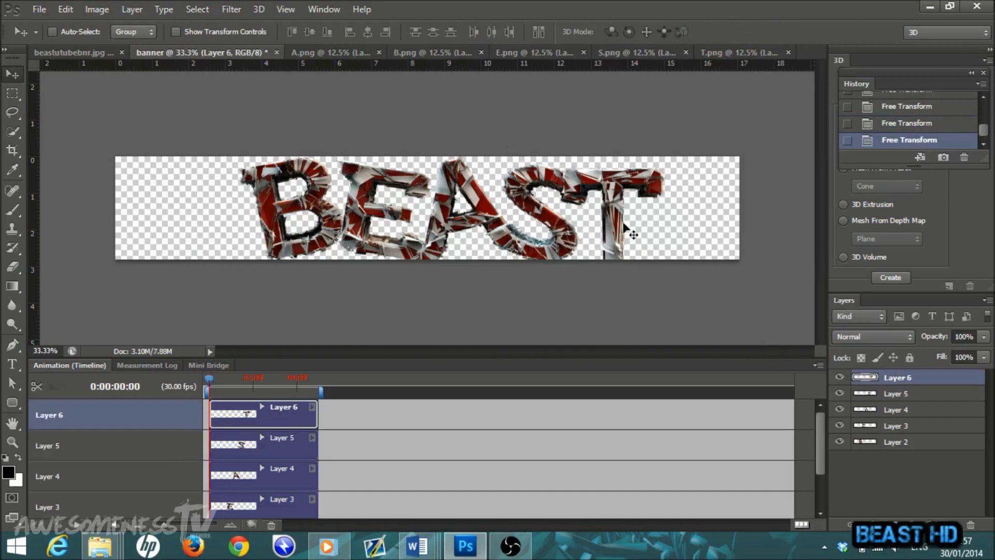
{"action": "key", "text": "ctrl+t"}
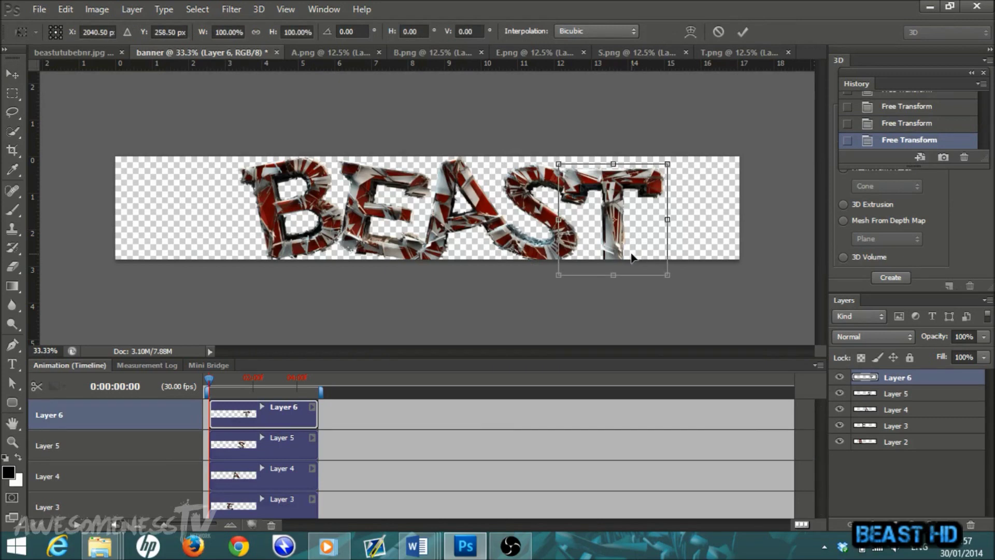
{"action": "left_click_drag", "start_coordinate": [617, 254], "coordinate": [621, 242]}
{"action": "left_click_drag", "start_coordinate": [670, 264], "coordinate": [619, 250]}
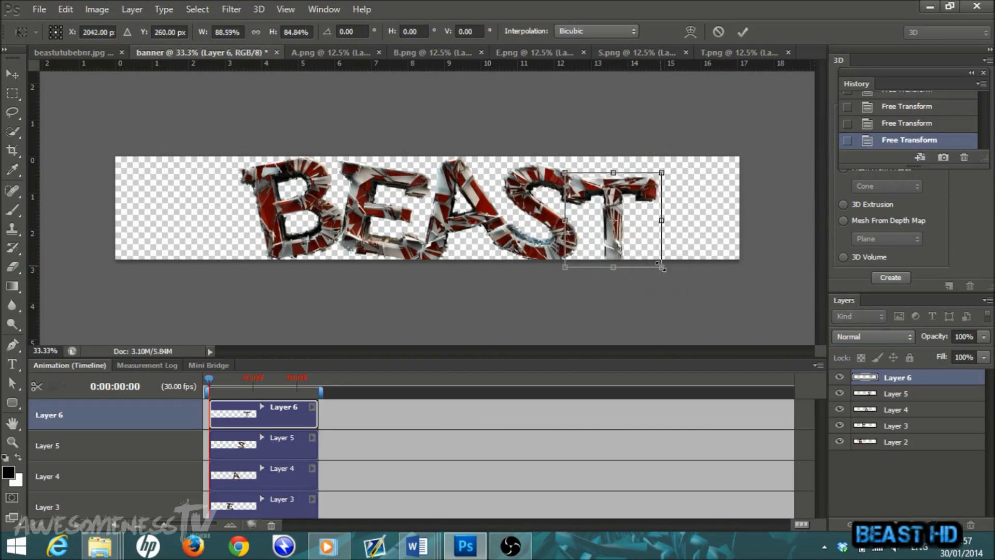
{"action": "left_click_drag", "start_coordinate": [663, 277], "coordinate": [673, 265]}
{"action": "left_click_drag", "start_coordinate": [616, 236], "coordinate": [617, 225]}
{"action": "left_click_drag", "start_coordinate": [703, 267], "coordinate": [656, 312]}
{"action": "mouse_move", "coordinate": [599, 225]}
{"action": "left_mouse_down"}
{"action": "mouse_move", "coordinate": [607, 207]}
{"action": "mouse_move", "coordinate": [613, 213]}
{"action": "left_mouse_up"}
{"action": "left_click_drag", "start_coordinate": [638, 293], "coordinate": [681, 266]}
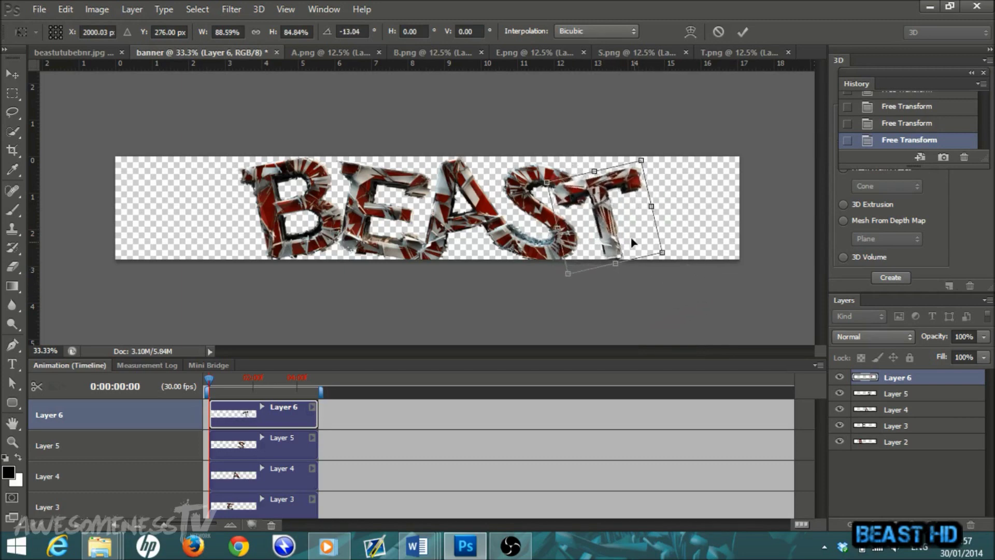
{"action": "left_click", "coordinate": [740, 32]}
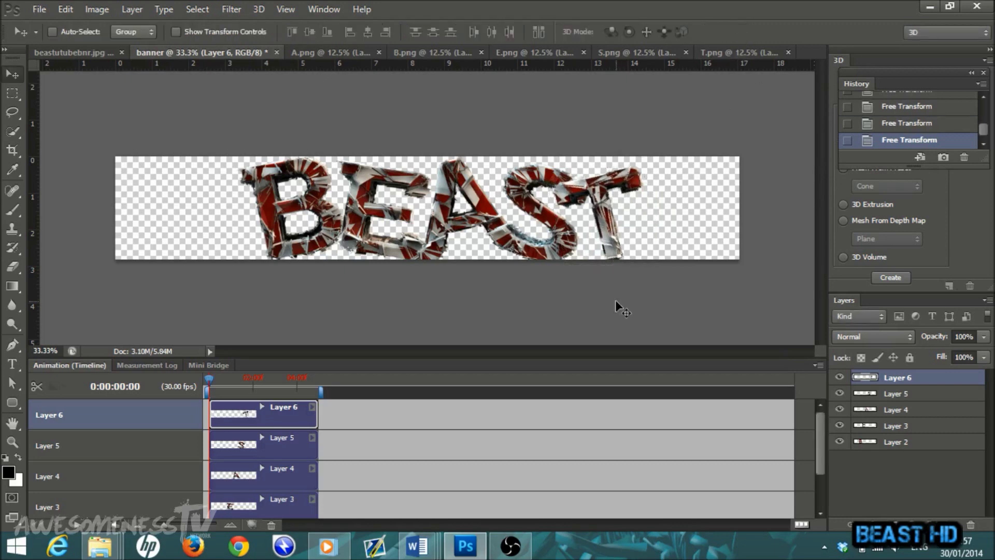
Step: Try out hue shifts on the B's layer with Hue/Saturation and return it to its original red
{"action": "left_click", "coordinate": [902, 443]}
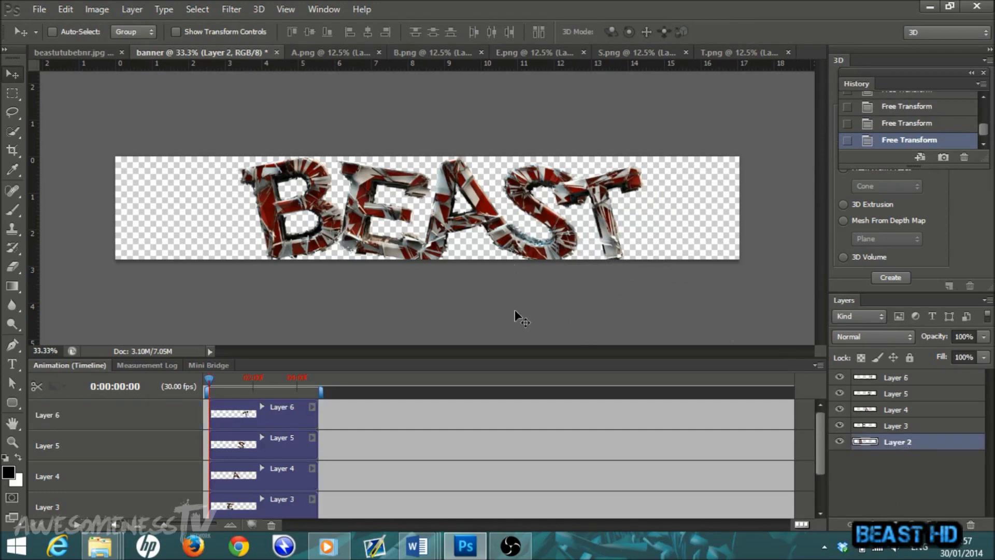
{"action": "key", "text": "ctrl+u"}
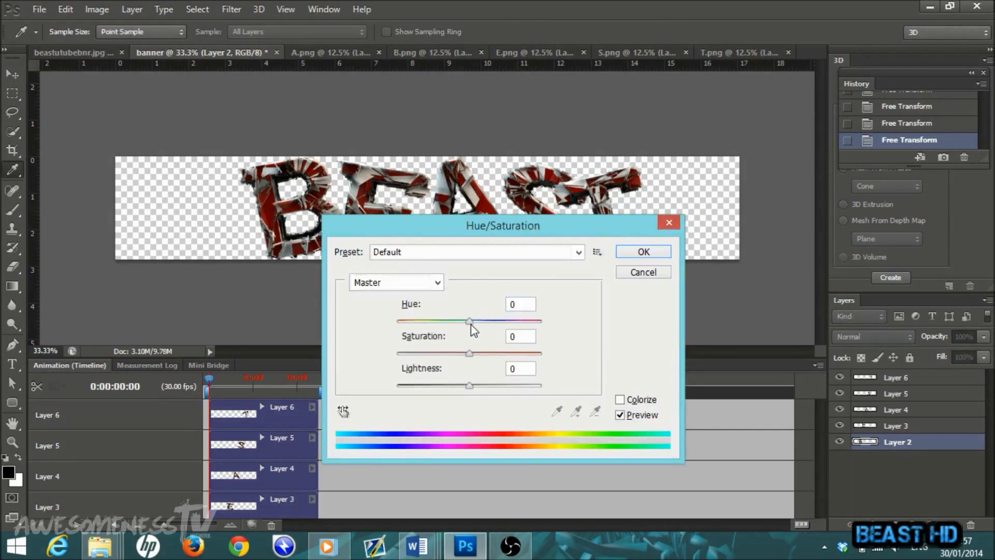
{"action": "mouse_move", "coordinate": [470, 321]}
{"action": "left_mouse_down"}
{"action": "mouse_move", "coordinate": [535, 322]}
{"action": "mouse_move", "coordinate": [408, 324]}
{"action": "mouse_move", "coordinate": [490, 322]}
{"action": "mouse_move", "coordinate": [468, 322]}
{"action": "left_mouse_up"}
{"action": "left_click", "coordinate": [644, 253]}
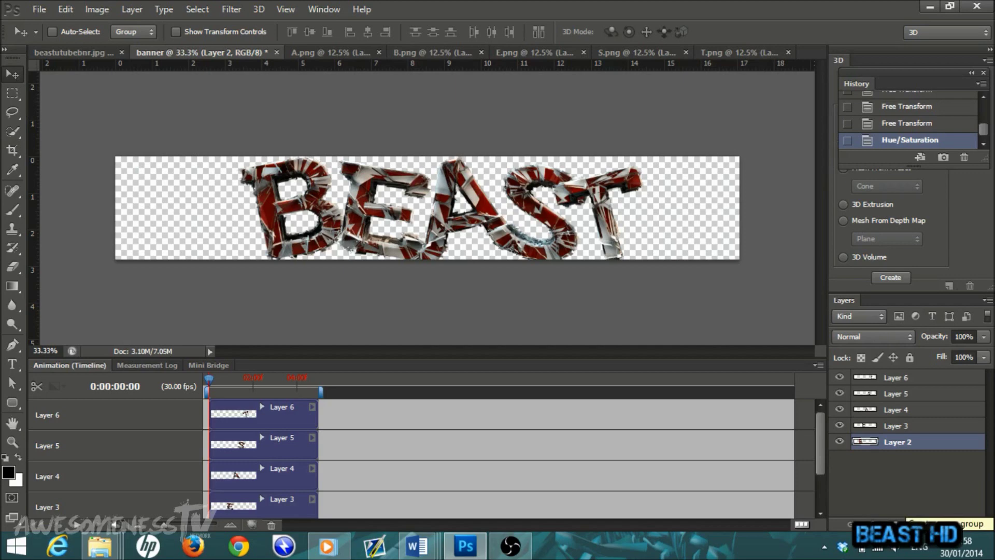
Step: Create a new layer group and place it above all the letter layers
{"action": "left_click", "coordinate": [939, 524]}
{"action": "left_click_drag", "start_coordinate": [895, 442], "coordinate": [914, 381]}
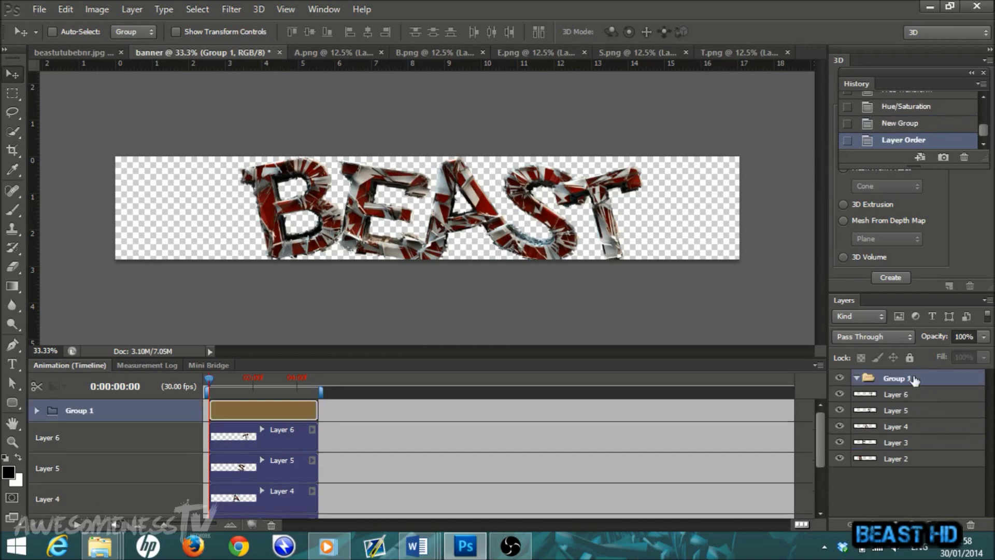
{"action": "left_click", "coordinate": [915, 486]}
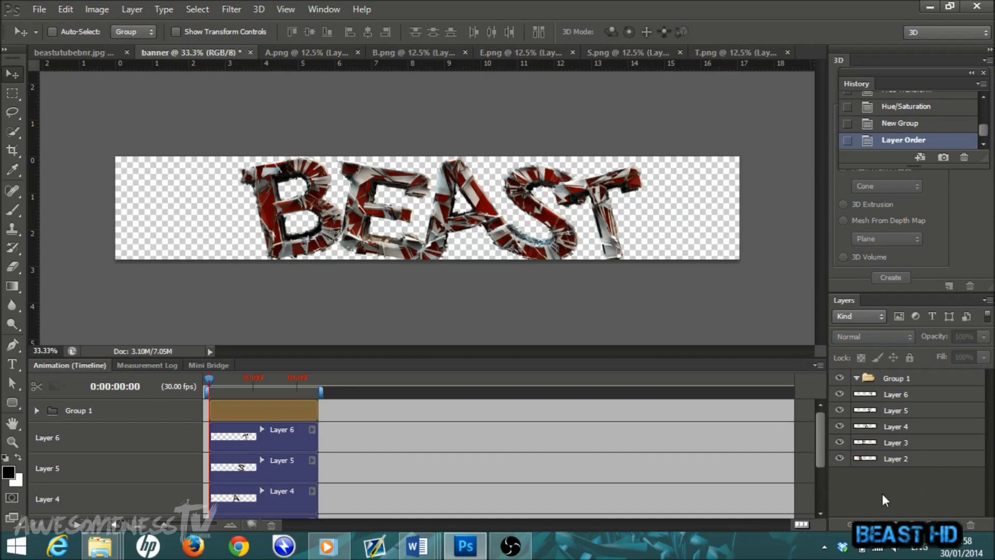
Step: Move Layers 2 through 6 together into Group 1 and collapse the group
{"action": "left_click", "coordinate": [900, 460]}
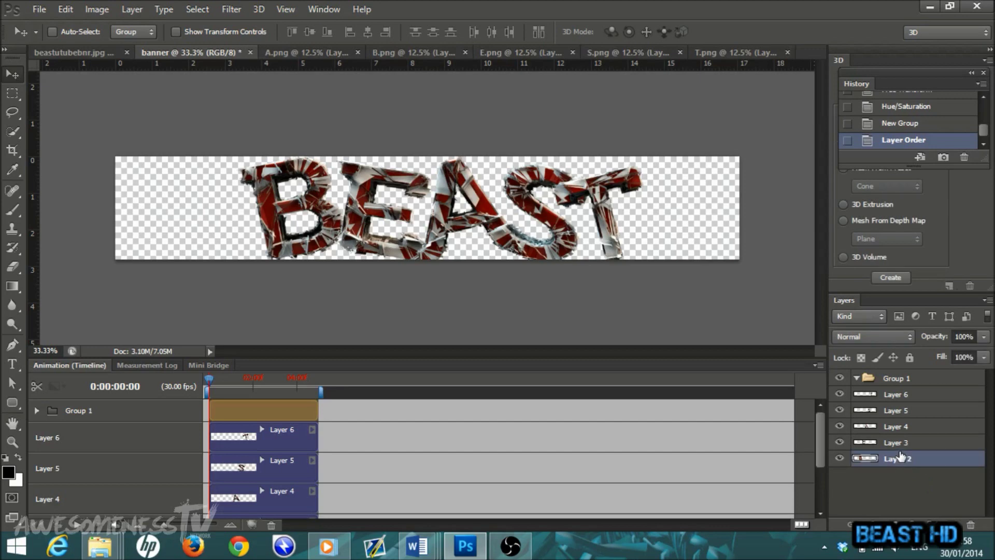
{"action": "left_click", "coordinate": [900, 443], "text": "shift"}
{"action": "left_click", "coordinate": [902, 427], "text": "shift"}
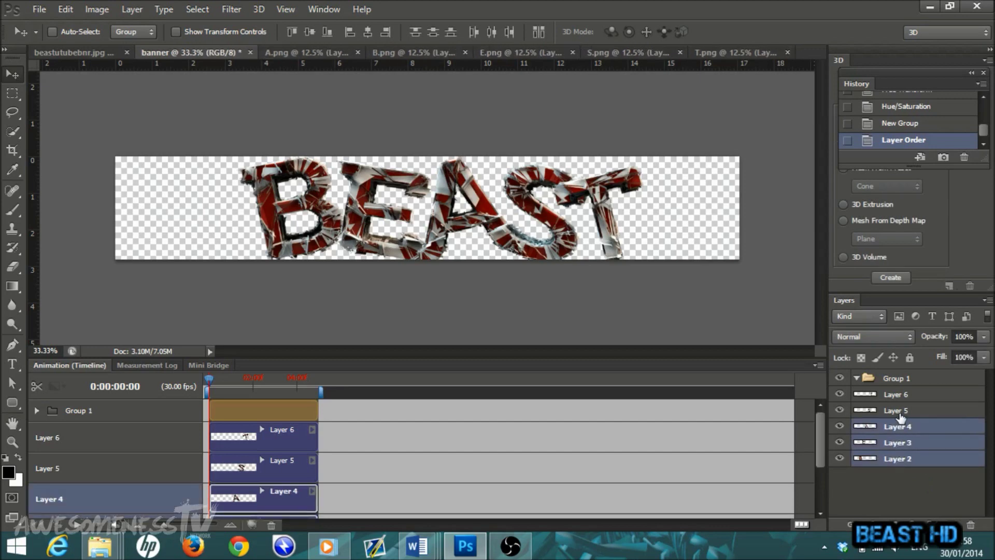
{"action": "left_click", "coordinate": [901, 410], "text": "shift"}
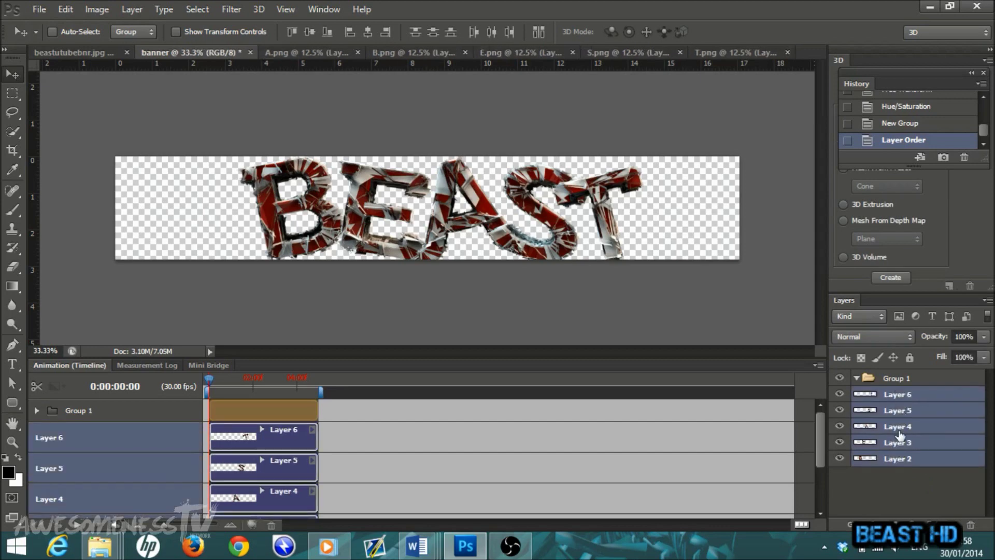
{"action": "left_click_drag", "start_coordinate": [900, 436], "coordinate": [907, 381]}
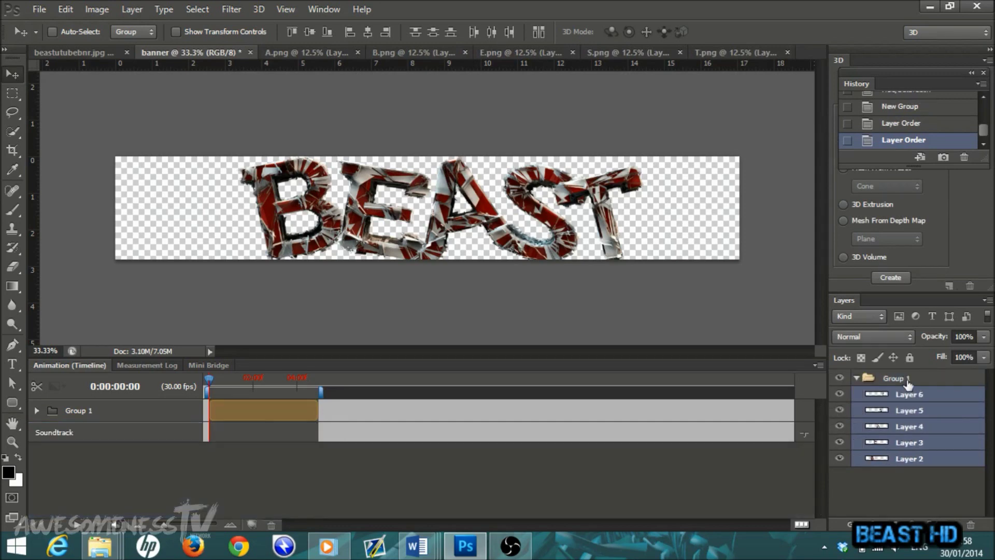
{"action": "left_click", "coordinate": [857, 379]}
{"action": "left_click", "coordinate": [856, 379]}
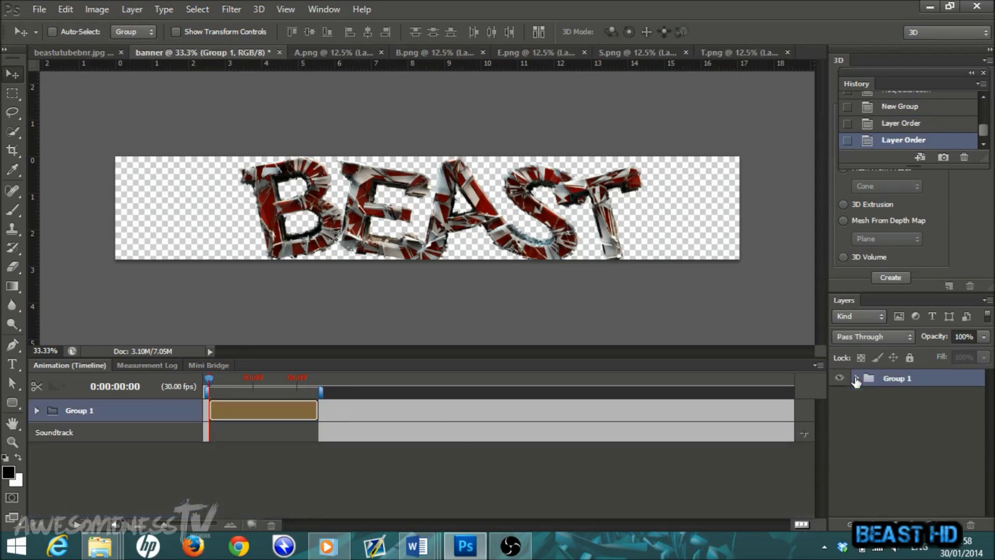
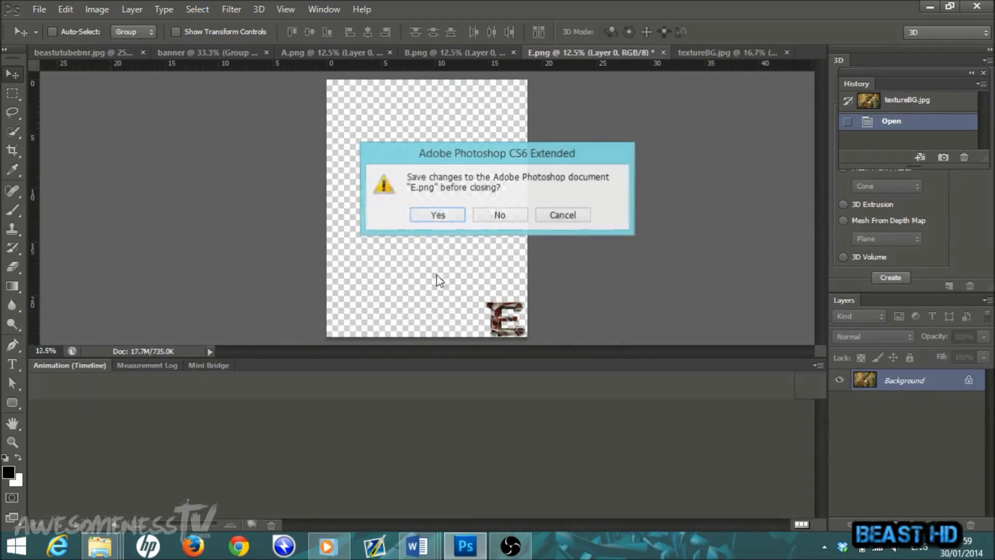
Step: Close the E.png, B.png and A.png documents without saving their changes
{"action": "left_click", "coordinate": [504, 216]}
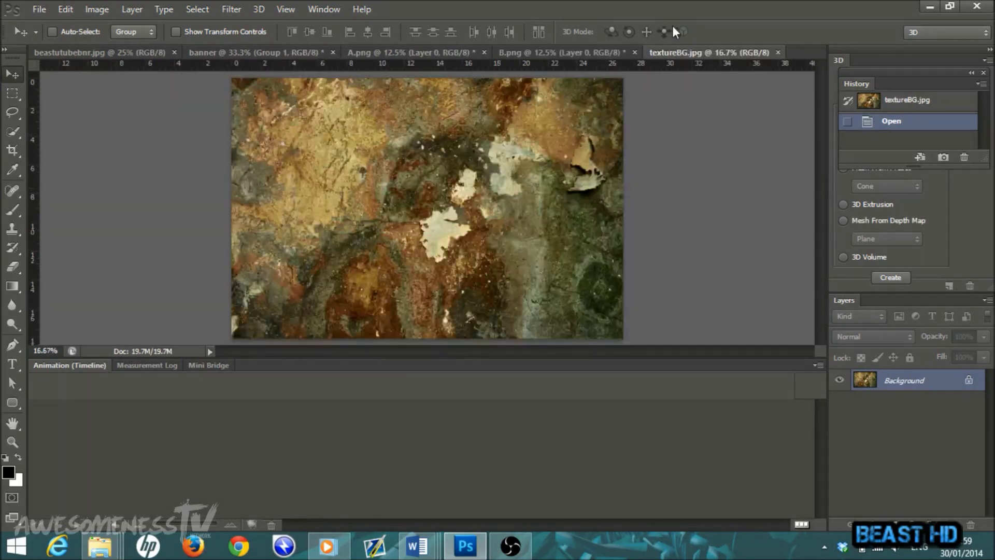
{"action": "left_click", "coordinate": [634, 53]}
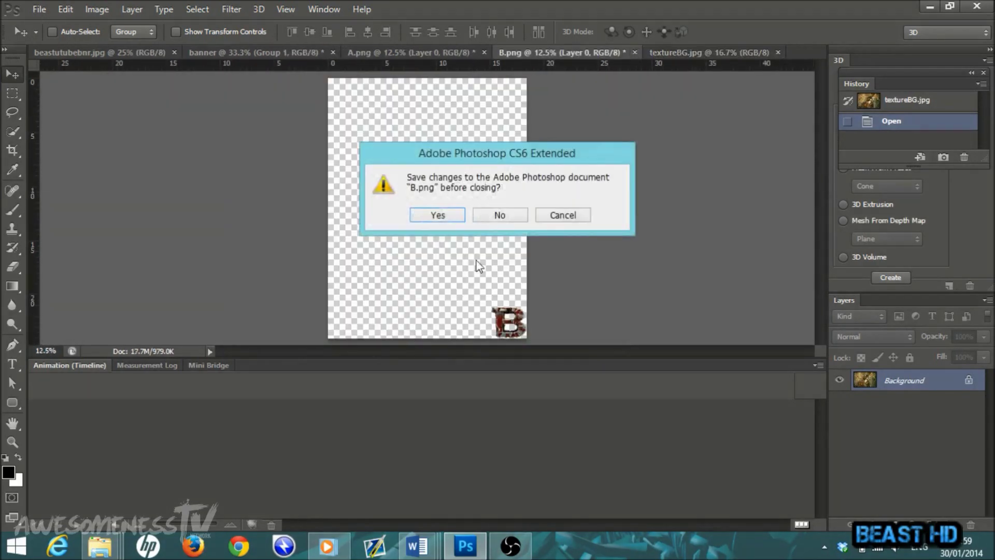
{"action": "left_click", "coordinate": [514, 213]}
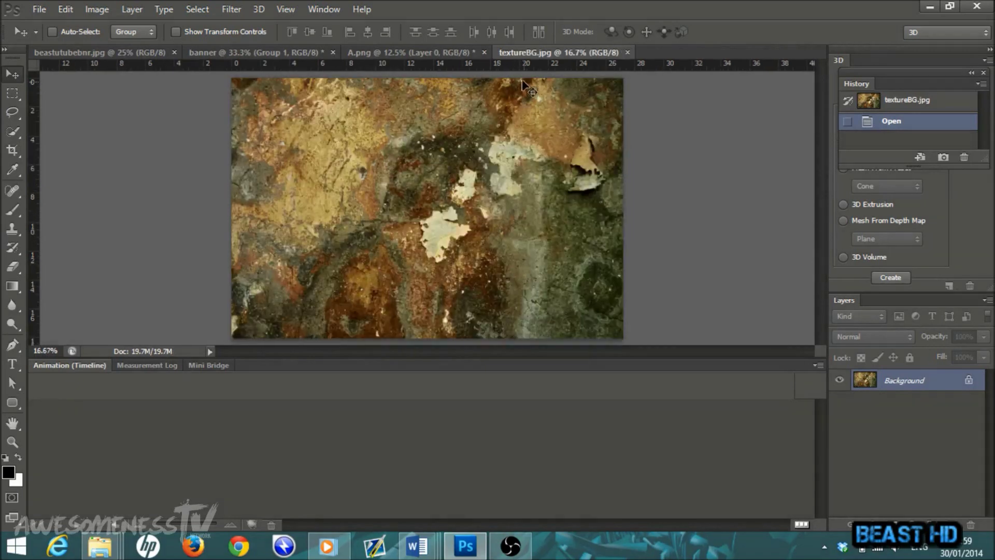
{"action": "left_click", "coordinate": [484, 52]}
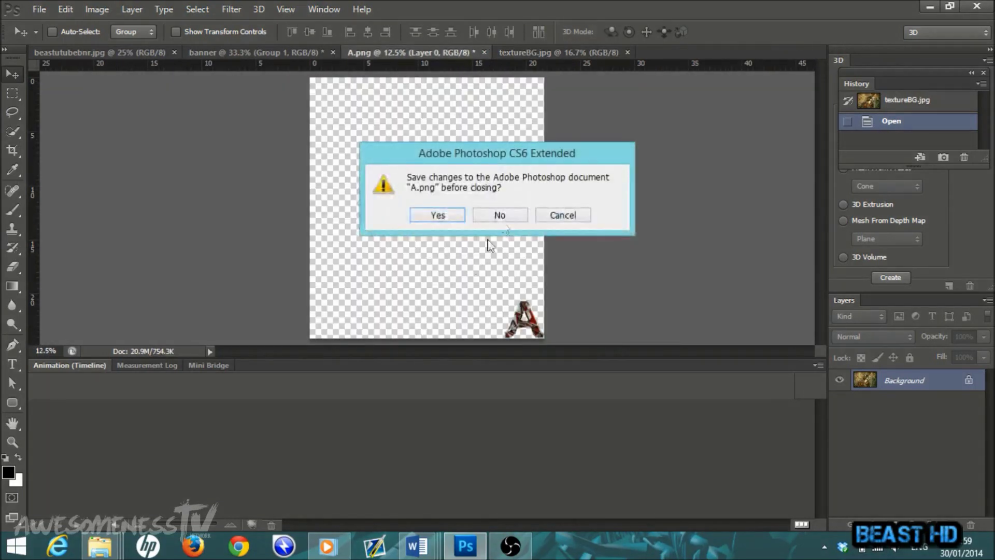
{"action": "left_click", "coordinate": [500, 215]}
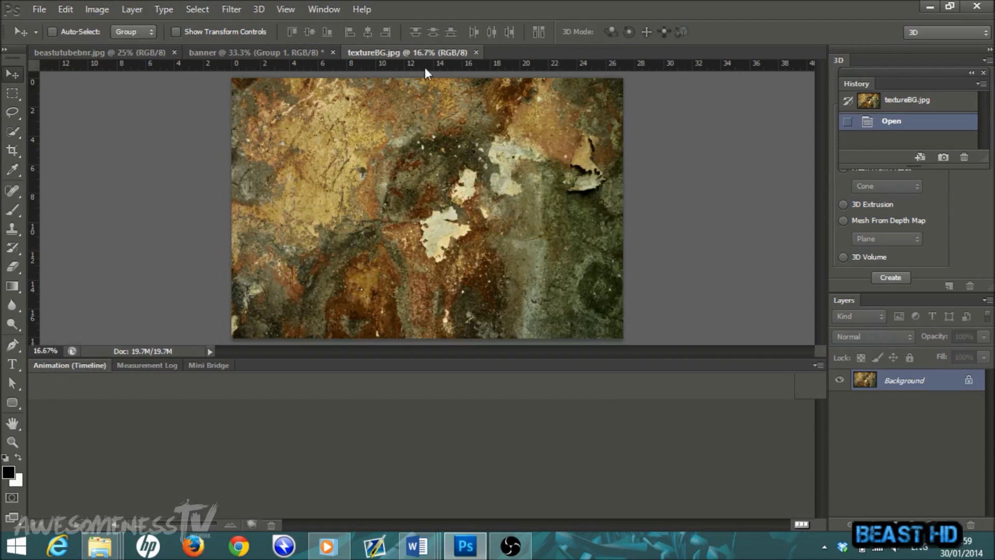
Step: Duplicate the background layer of textureBG.jpg and move the copy into the banner so it covers the whole canvas
{"action": "left_click_drag", "start_coordinate": [509, 229], "coordinate": [363, 194]}
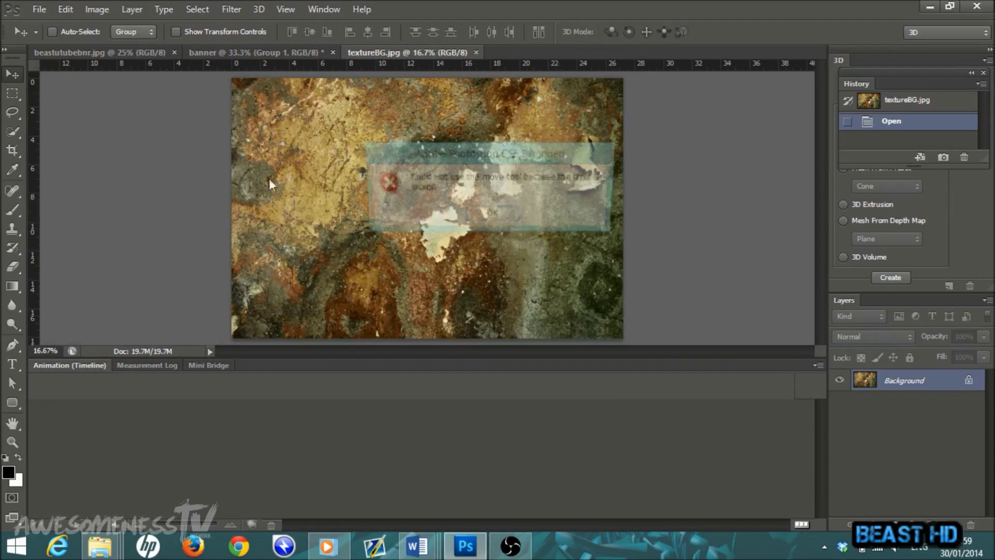
{"action": "left_click", "coordinate": [492, 216]}
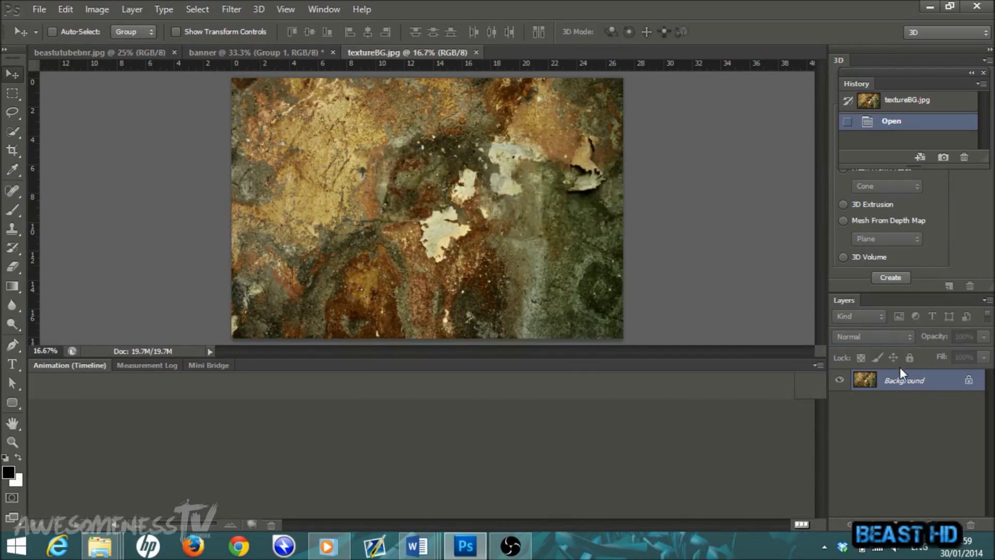
{"action": "right_click", "coordinate": [904, 389]}
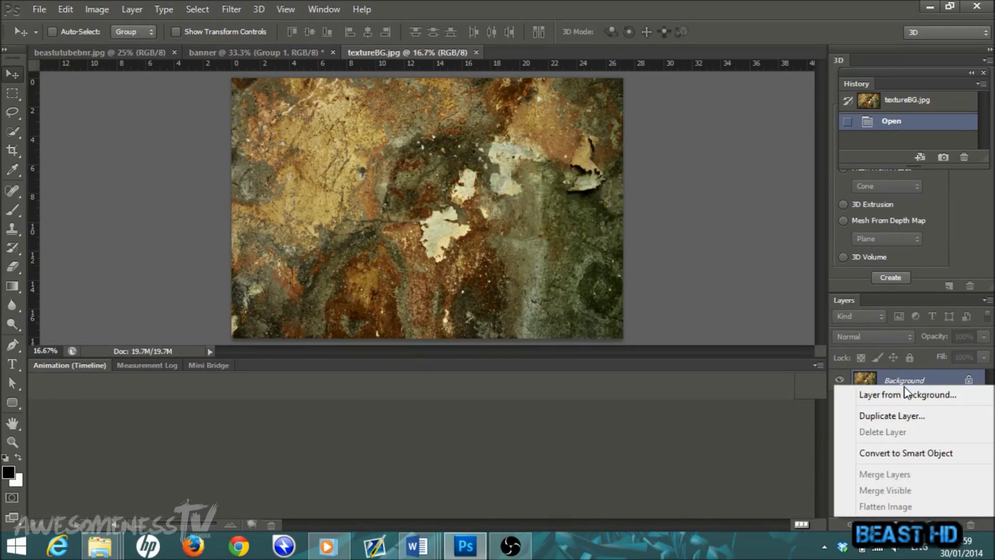
{"action": "left_click", "coordinate": [896, 417]}
{"action": "left_click", "coordinate": [627, 164]}
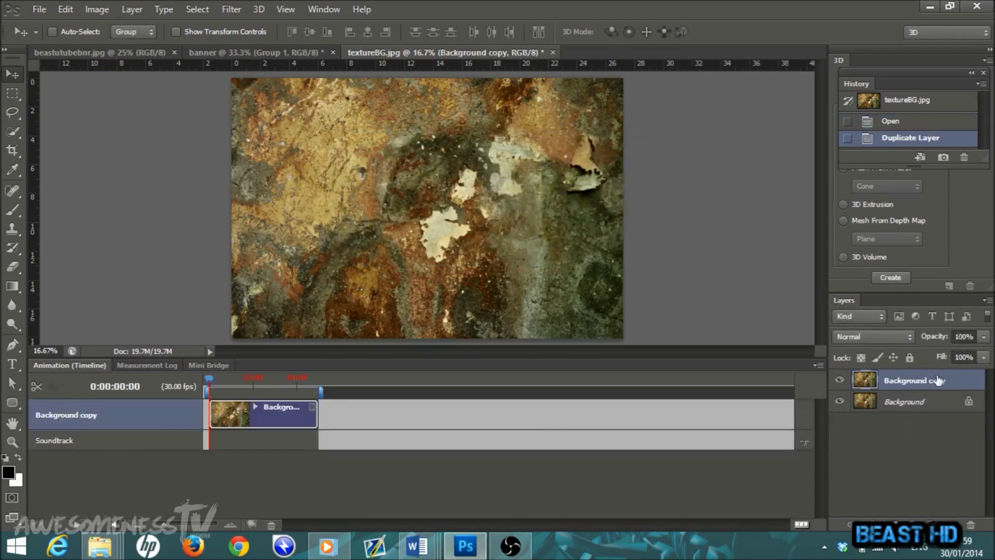
{"action": "left_click_drag", "start_coordinate": [480, 251], "coordinate": [440, 212]}
{"action": "left_click_drag", "start_coordinate": [524, 224], "coordinate": [544, 224]}
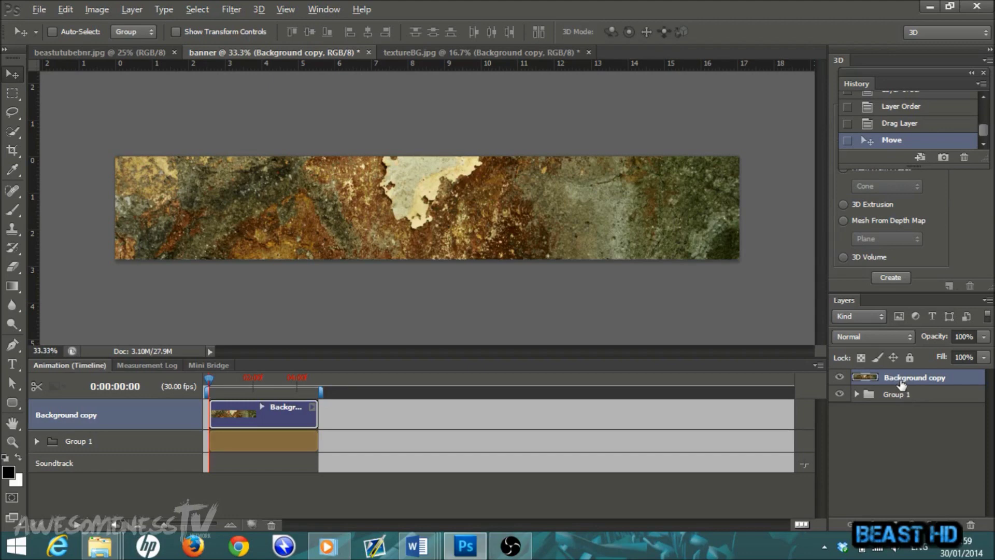
Step: Clip the texture layer to Group 1 and set its blending mode to Overlay
{"action": "left_click_drag", "start_coordinate": [901, 384], "coordinate": [900, 382]}
{"action": "left_click", "coordinate": [900, 384], "text": "alt"}
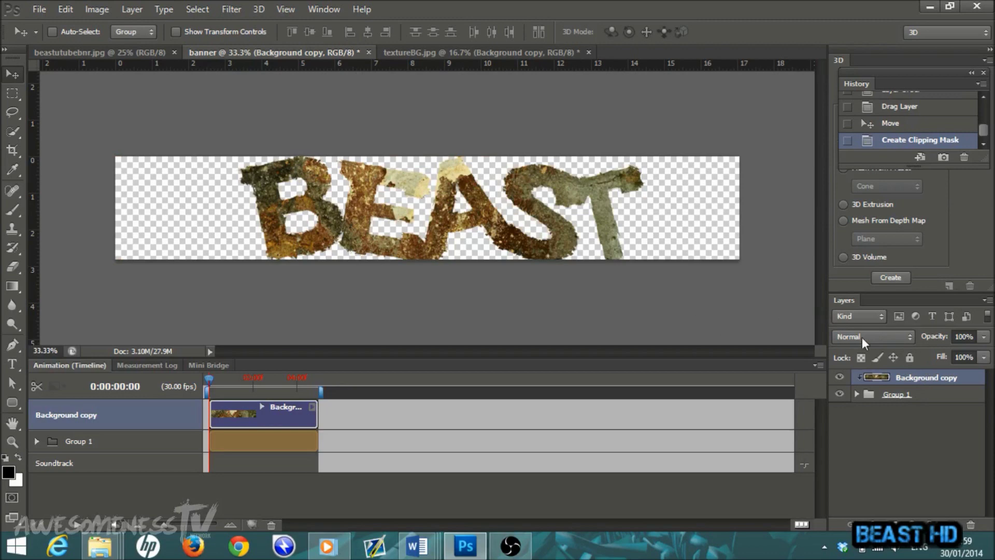
{"action": "left_click", "coordinate": [907, 337]}
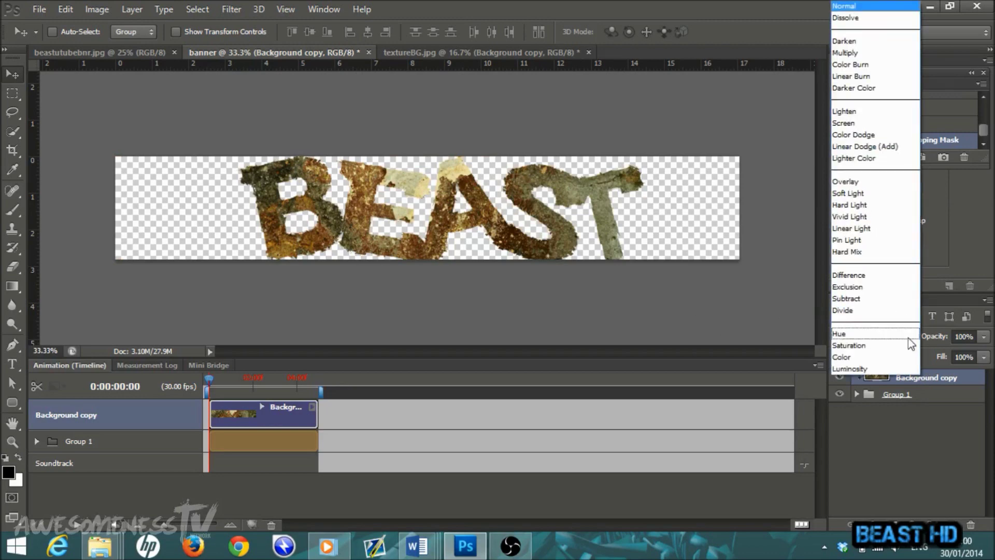
{"action": "left_click", "coordinate": [856, 185]}
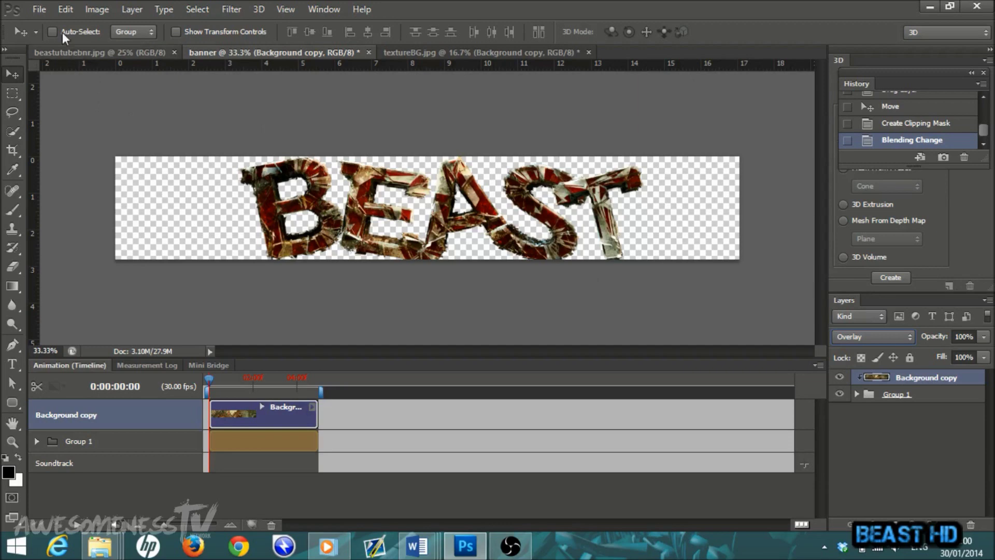
Step: Open the image ae bg 19.jpg from the gfxPack folder
{"action": "left_click", "coordinate": [41, 9]}
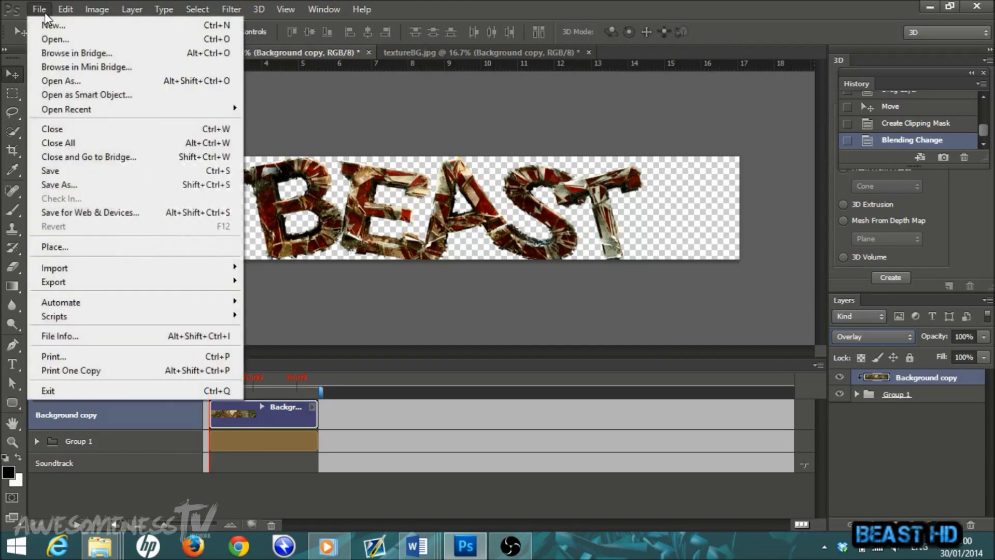
{"action": "left_click", "coordinate": [54, 39]}
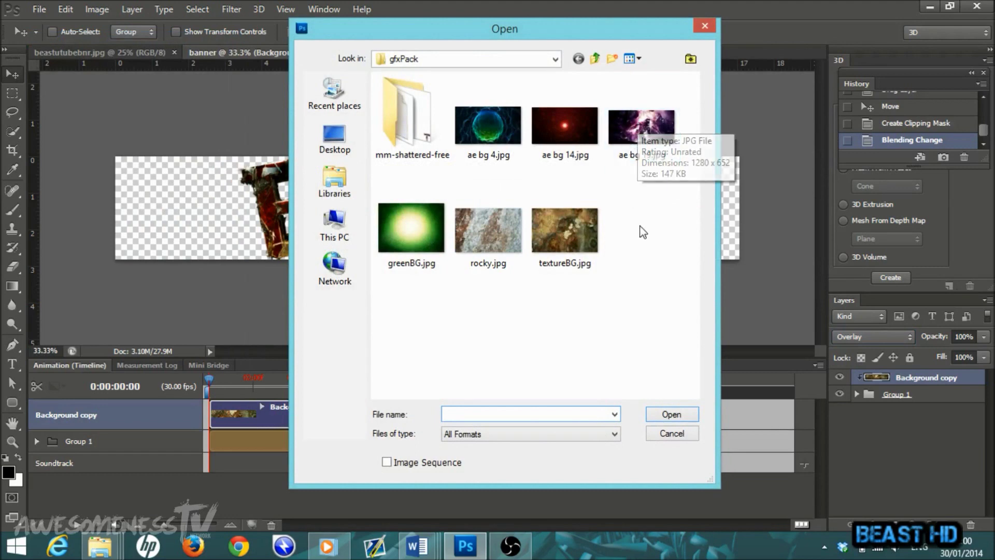
{"action": "left_click", "coordinate": [647, 148]}
{"action": "double_click", "coordinate": [647, 146]}
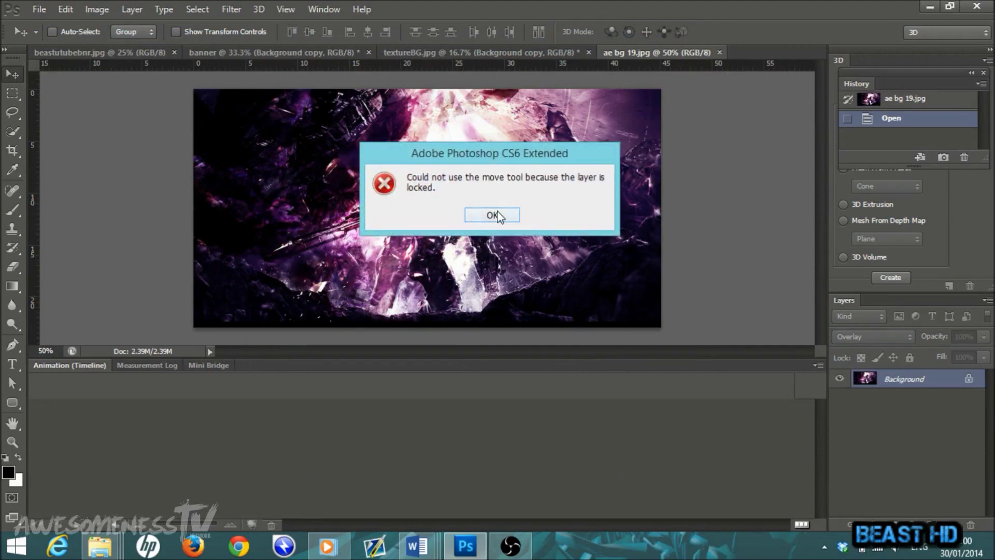
Step: Duplicate the locked Background layer of ae bg 19.jpg as Background copy within the same document
{"action": "left_click", "coordinate": [489, 214]}
{"action": "right_click", "coordinate": [893, 379]}
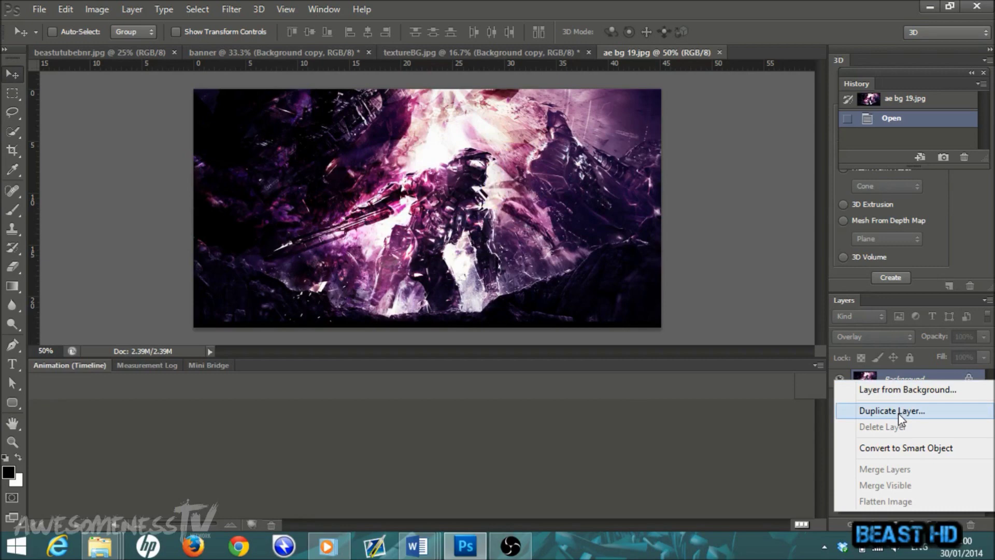
{"action": "left_click", "coordinate": [897, 412]}
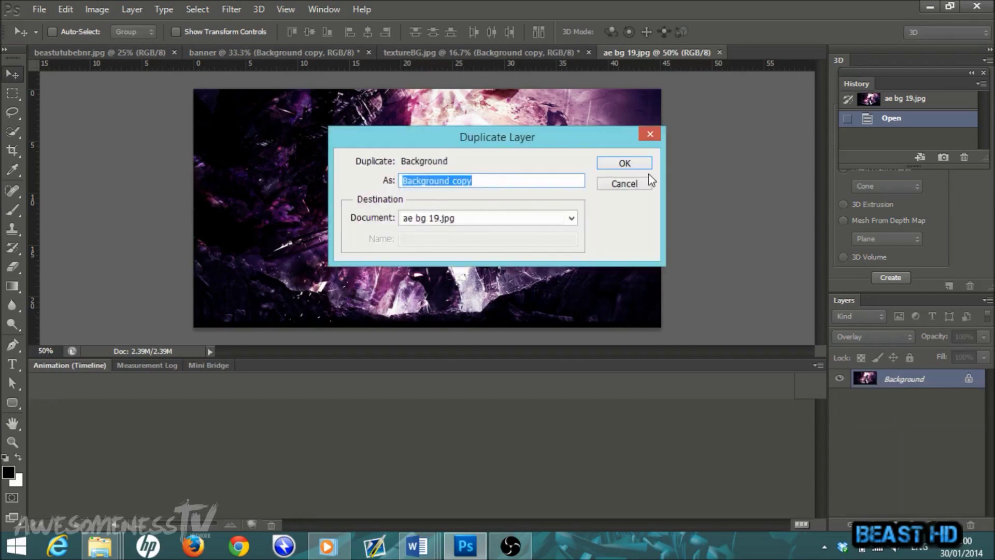
{"action": "left_click", "coordinate": [625, 164]}
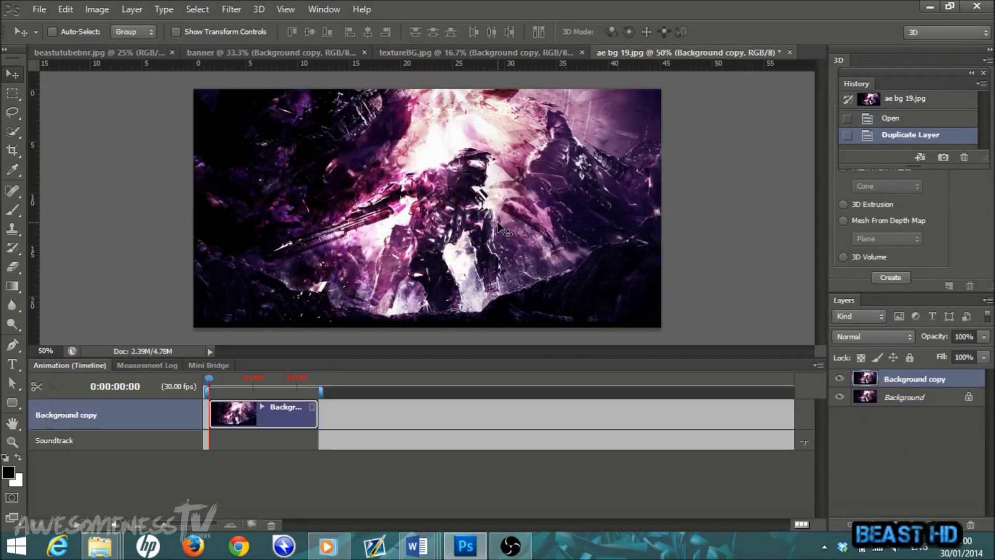
Step: Bring the purple image copy into the banner, place it beneath Group 1, and shift it behind the letters E to T
{"action": "mouse_move", "coordinate": [403, 222]}
{"action": "left_mouse_down"}
{"action": "mouse_move", "coordinate": [236, 83]}
{"action": "mouse_move", "coordinate": [271, 54]}
{"action": "mouse_move", "coordinate": [393, 212]}
{"action": "left_mouse_up"}
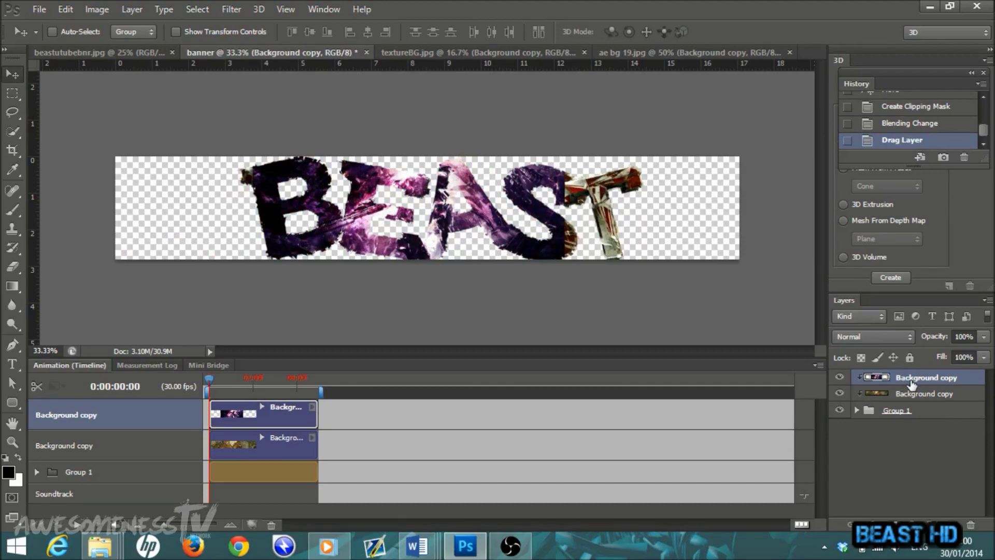
{"action": "left_click_drag", "start_coordinate": [911, 384], "coordinate": [926, 426]}
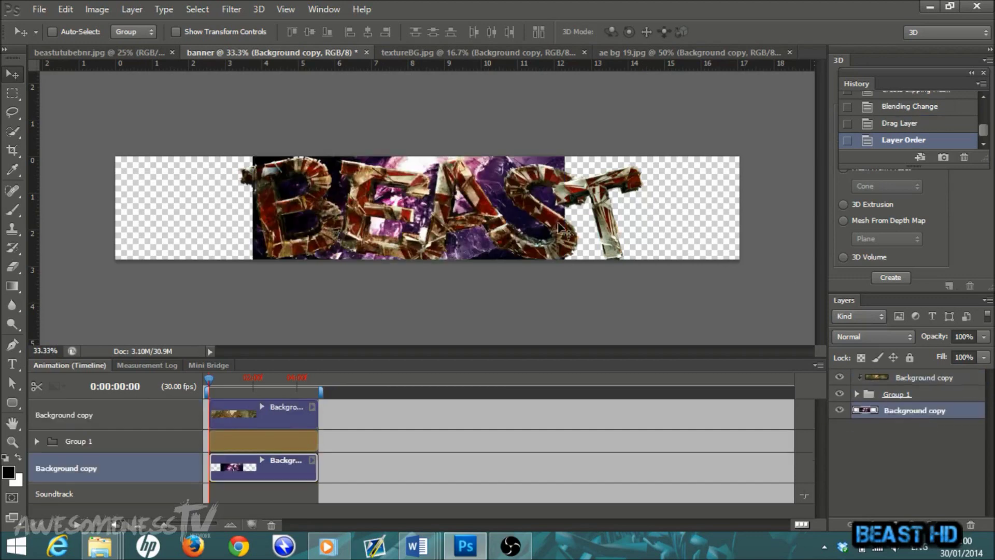
{"action": "left_click_drag", "start_coordinate": [492, 174], "coordinate": [539, 192]}
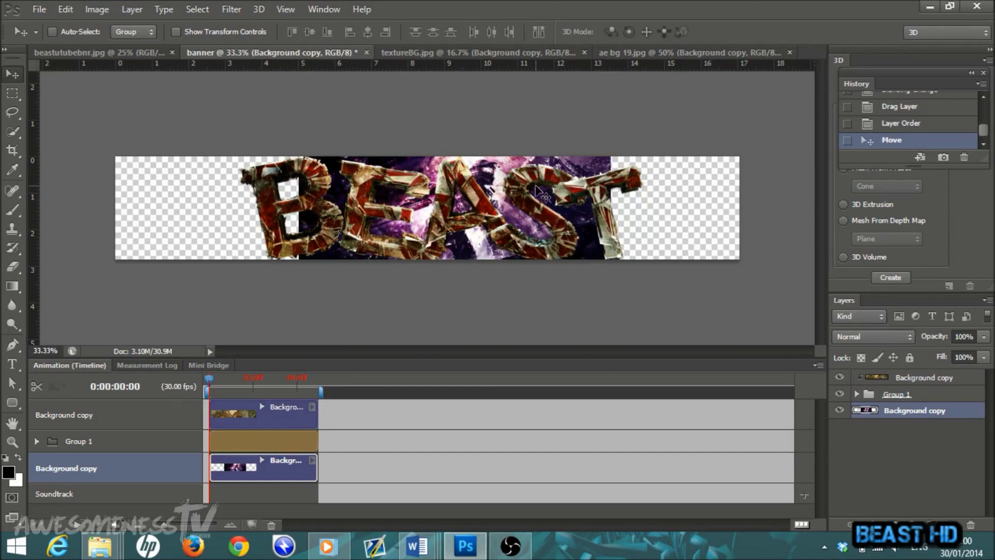
Step: Stretch the purple background layer horizontally to about 219% width so it spans the full banner
{"action": "key", "text": "ctrl+t"}
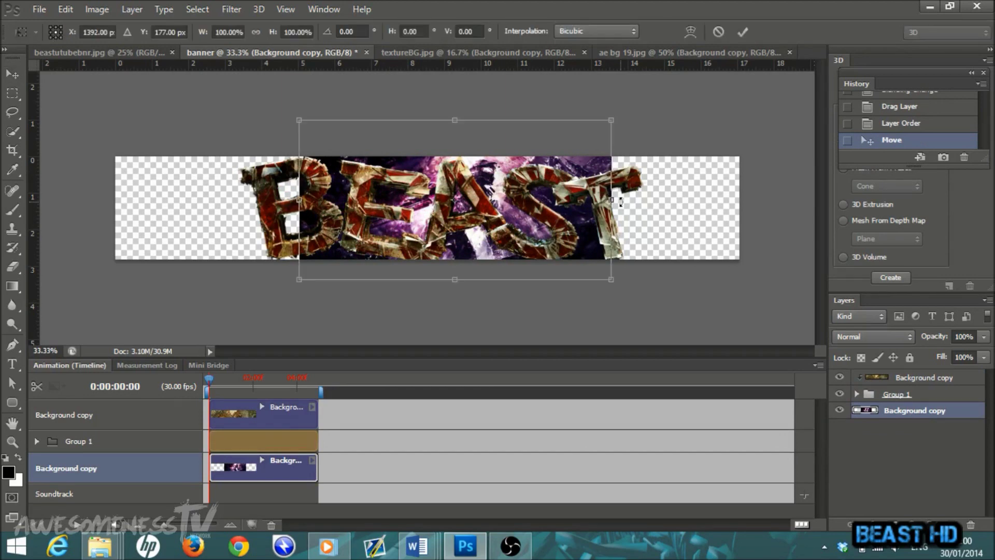
{"action": "left_click_drag", "start_coordinate": [611, 199], "coordinate": [787, 199]}
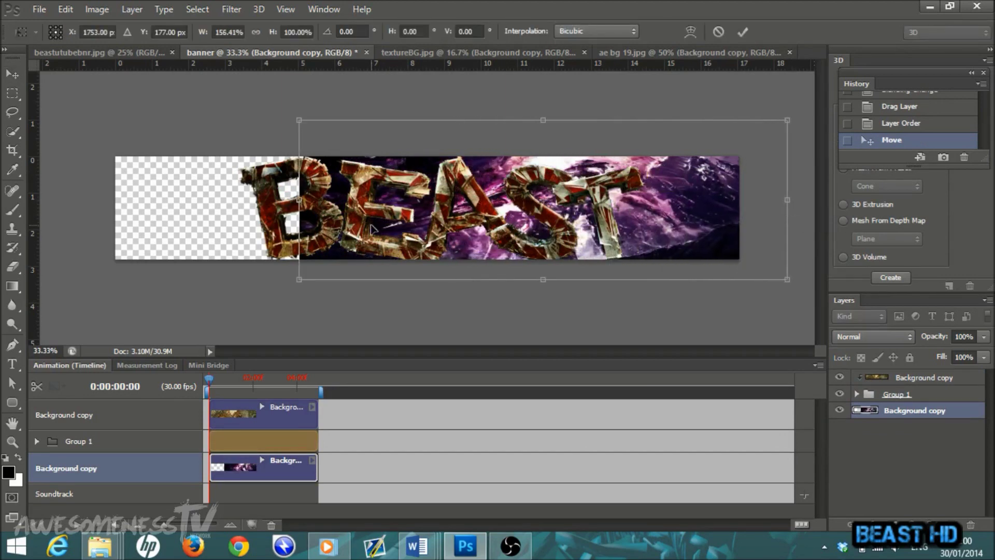
{"action": "left_click_drag", "start_coordinate": [300, 200], "coordinate": [104, 201]}
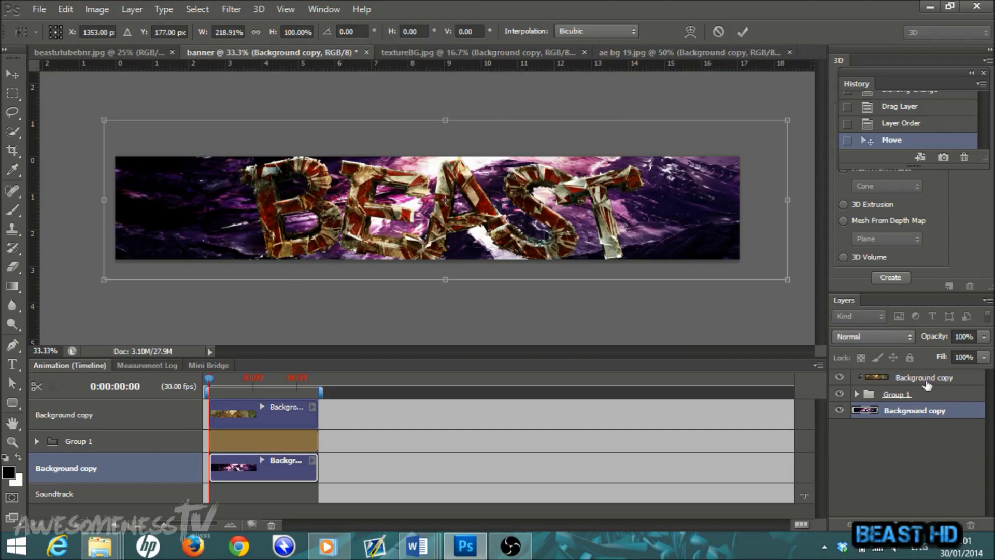
{"action": "left_click", "coordinate": [740, 31]}
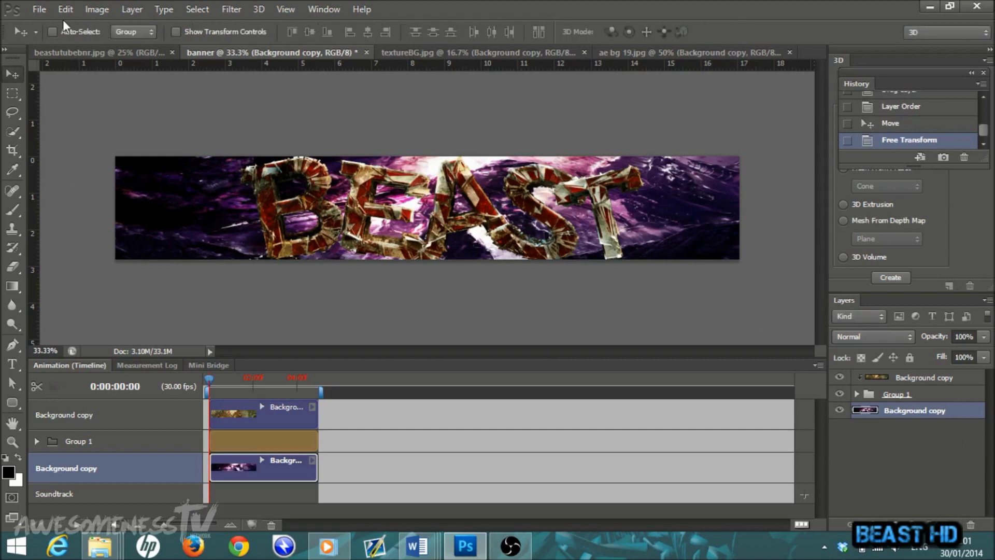
Step: Open the image greenBG.jpg from the gfxPack folder
{"action": "left_click", "coordinate": [39, 7]}
{"action": "left_click", "coordinate": [53, 39]}
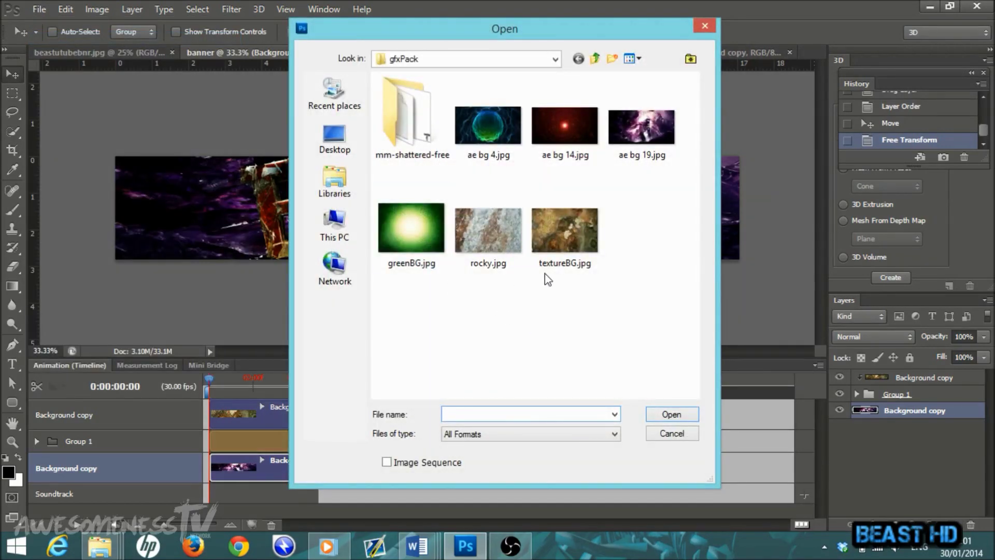
{"action": "double_click", "coordinate": [409, 239]}
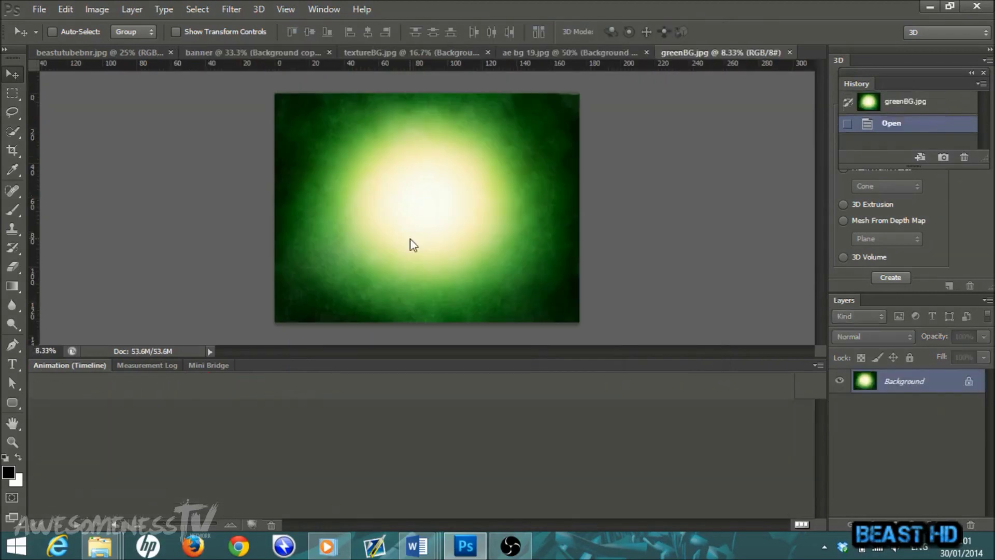
Step: Duplicate greenBG.jpg's locked background layer and move the copy into the banner between Group 1 and the purple background
{"action": "left_click_drag", "start_coordinate": [439, 179], "coordinate": [358, 188]}
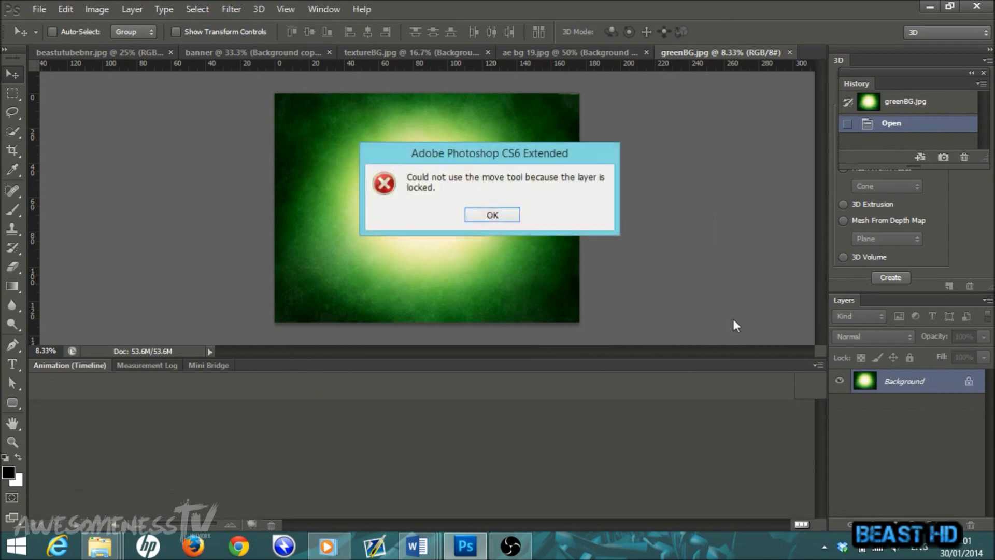
{"action": "left_click", "coordinate": [511, 221]}
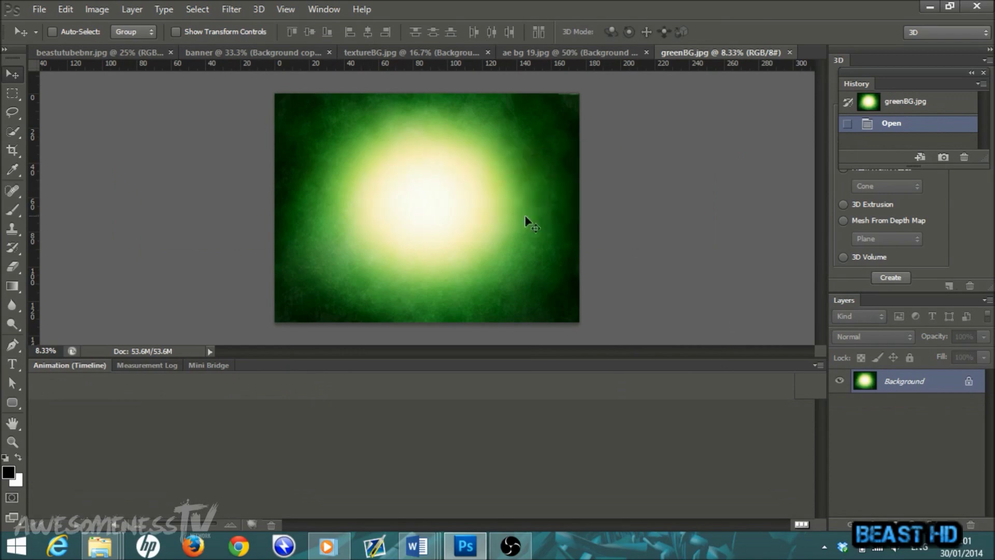
{"action": "right_click", "coordinate": [911, 386]}
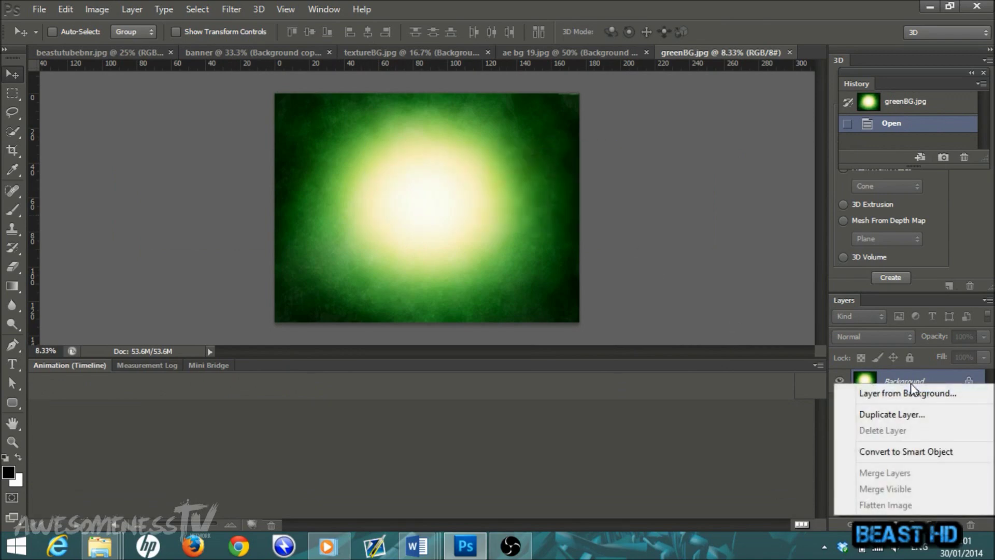
{"action": "left_click", "coordinate": [895, 410]}
{"action": "left_click", "coordinate": [618, 161]}
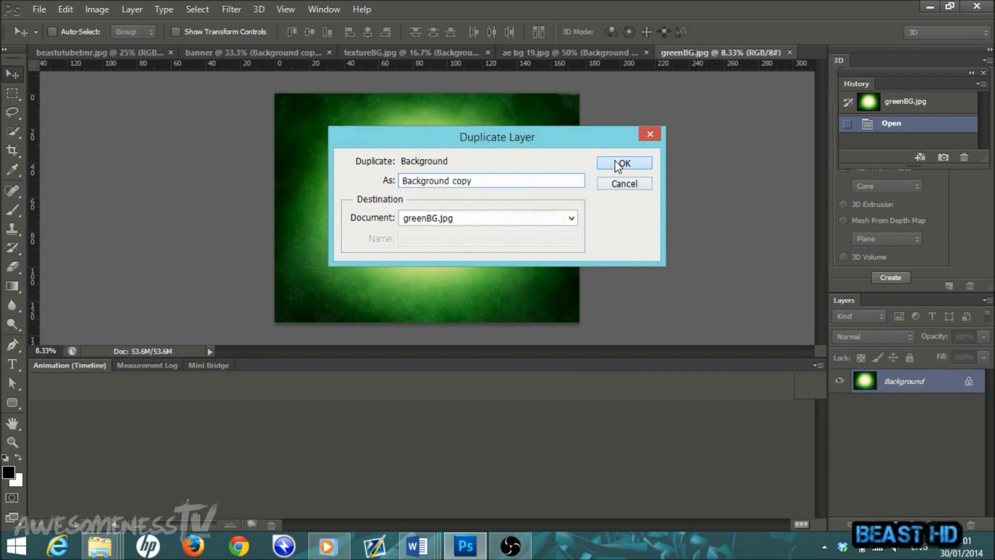
{"action": "left_click_drag", "start_coordinate": [459, 250], "coordinate": [334, 197]}
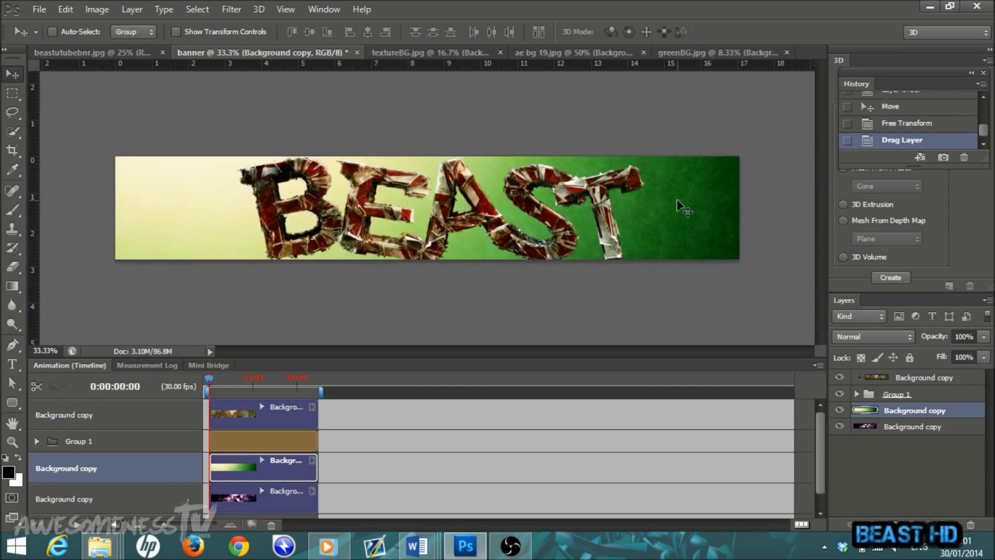
Step: Reposition the green background layer behind the letters and scale it down to about 51% width and 63% height
{"action": "key", "text": "ctrl+t"}
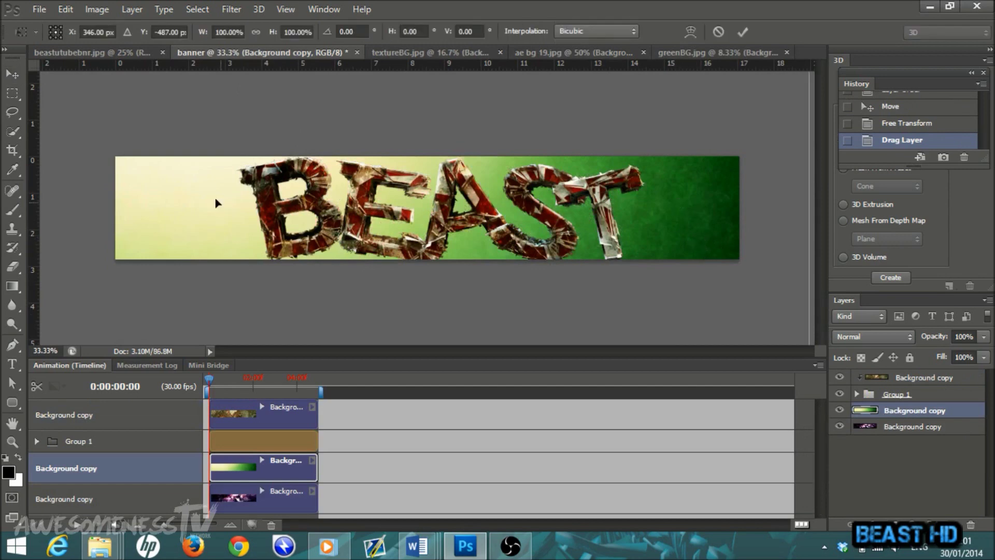
{"action": "left_click_drag", "start_coordinate": [203, 214], "coordinate": [205, 250]}
{"action": "left_click_drag", "start_coordinate": [211, 214], "coordinate": [205, 291]}
{"action": "left_click_drag", "start_coordinate": [185, 196], "coordinate": [222, 280]}
{"action": "left_click_drag", "start_coordinate": [195, 187], "coordinate": [669, 182]}
{"action": "left_click_drag", "start_coordinate": [174, 142], "coordinate": [576, 301]}
{"action": "left_click_drag", "start_coordinate": [631, 327], "coordinate": [205, 135]}
{"action": "left_click_drag", "start_coordinate": [149, 106], "coordinate": [432, 293]}
{"action": "left_click_drag", "start_coordinate": [505, 325], "coordinate": [237, 98]}
{"action": "left_click_drag", "start_coordinate": [158, 188], "coordinate": [76, 188]}
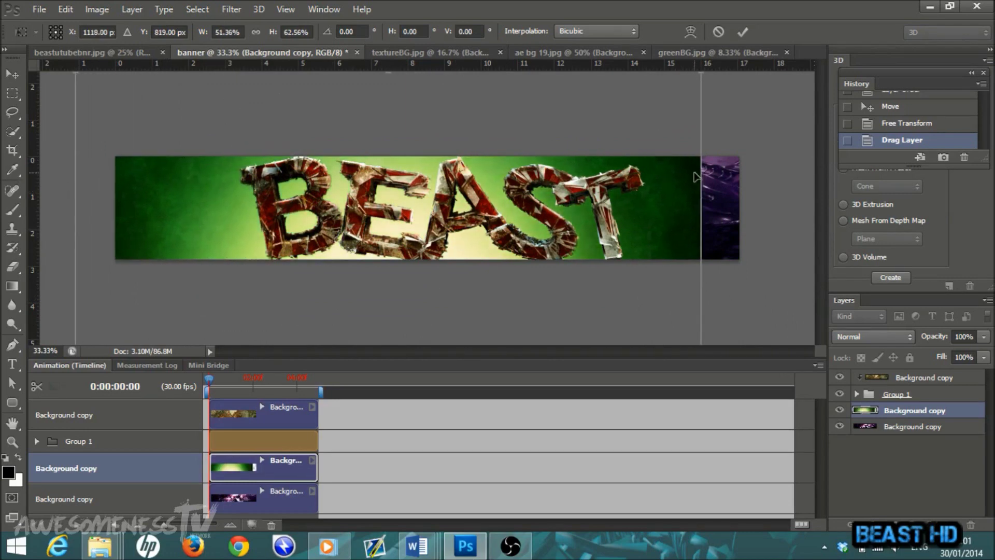
Step: Widen the green layer across the full banner with its glow centred behind BEAST, and set its blend mode to Overlay
{"action": "left_click_drag", "start_coordinate": [704, 183], "coordinate": [967, 188]}
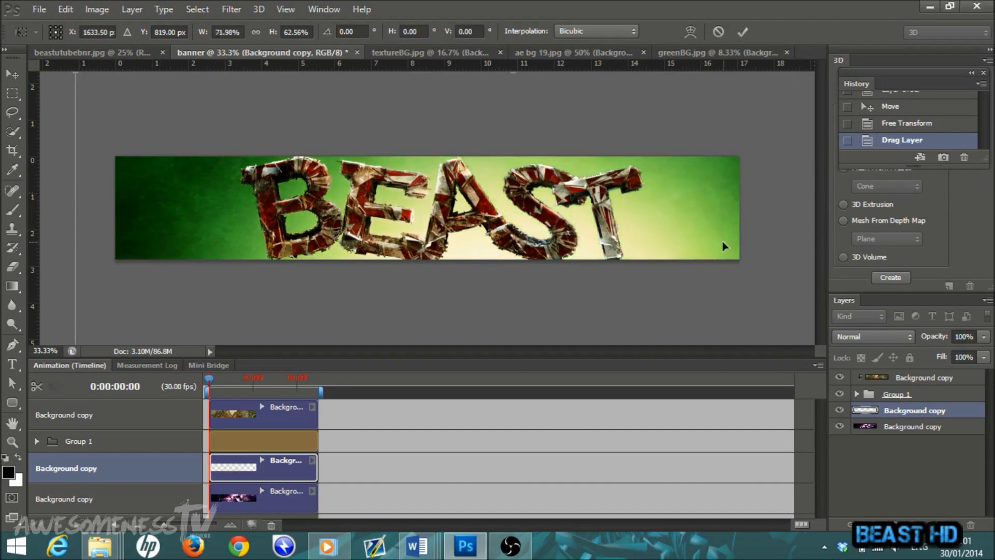
{"action": "left_click_drag", "start_coordinate": [670, 241], "coordinate": [638, 240]}
{"action": "left_click", "coordinate": [742, 32]}
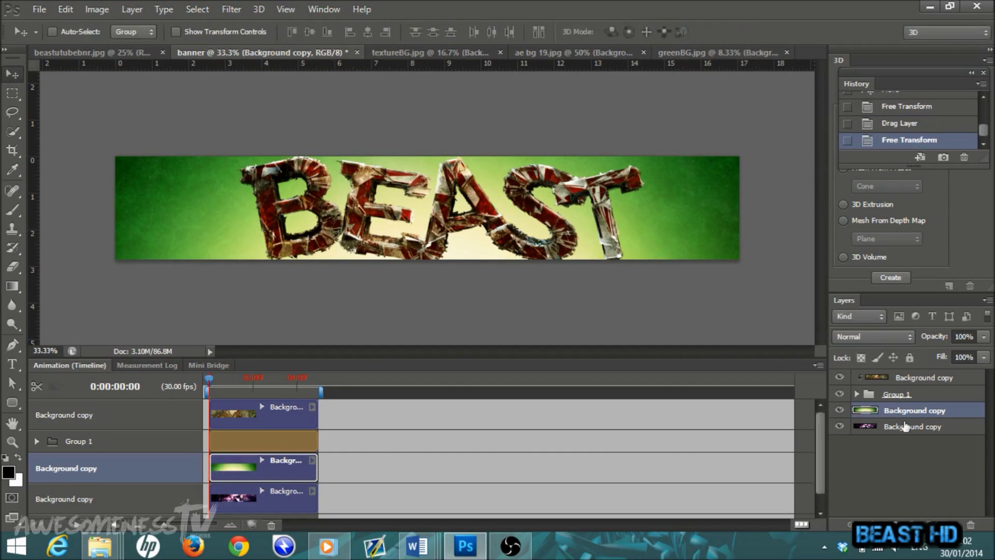
{"action": "left_click", "coordinate": [911, 341]}
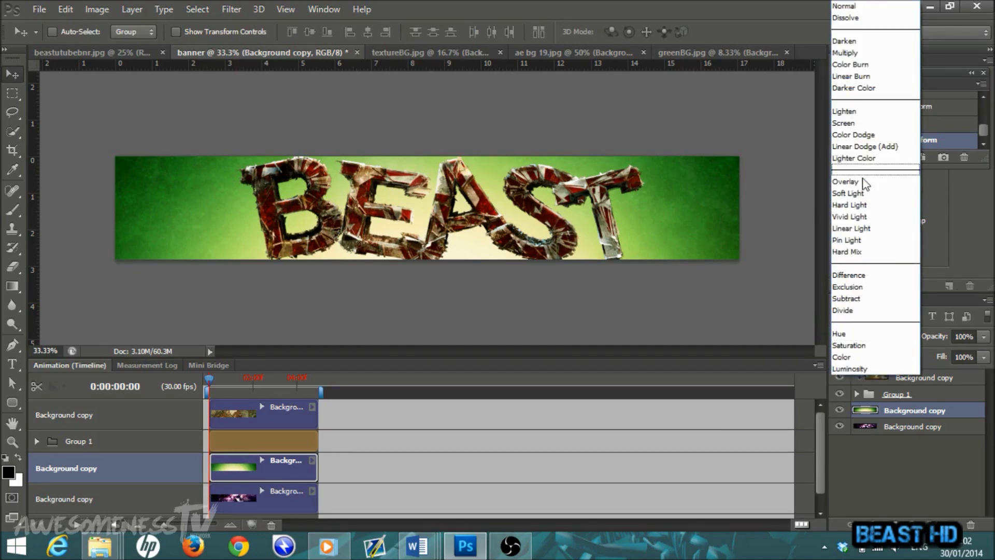
{"action": "left_click", "coordinate": [861, 182]}
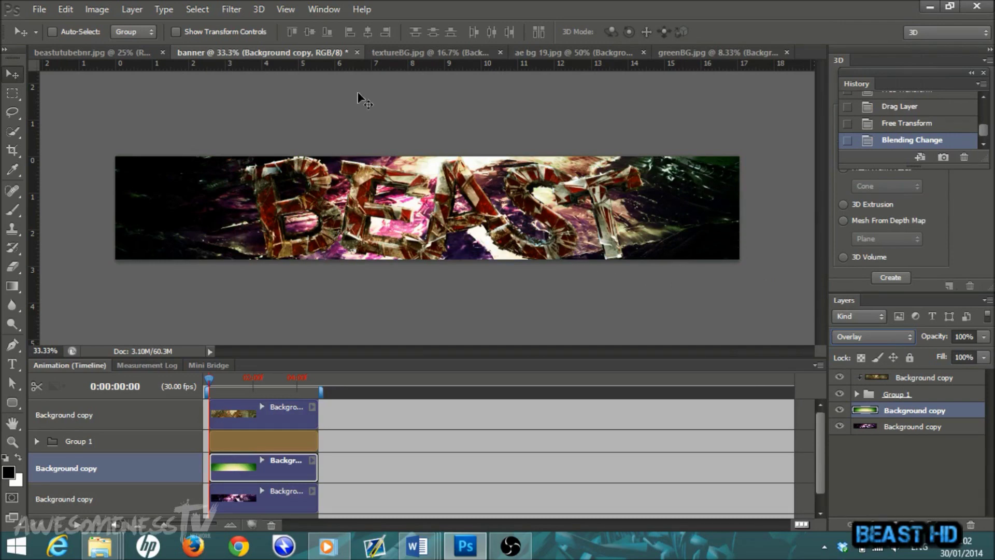
Step: Open the image rocky.jpg from the gfxPack folder and duplicate its locked background layer
{"action": "left_click", "coordinate": [46, 9]}
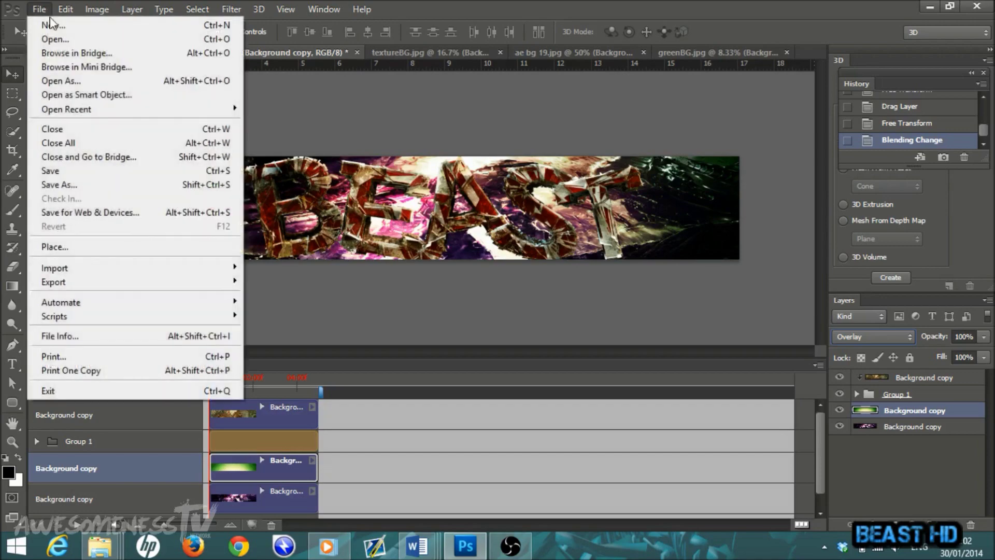
{"action": "left_click", "coordinate": [63, 34]}
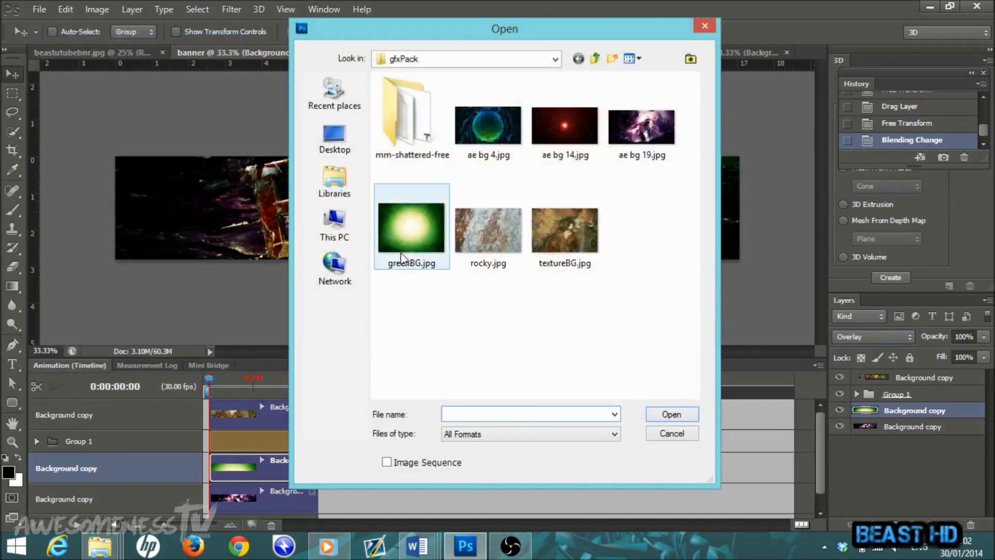
{"action": "double_click", "coordinate": [494, 237]}
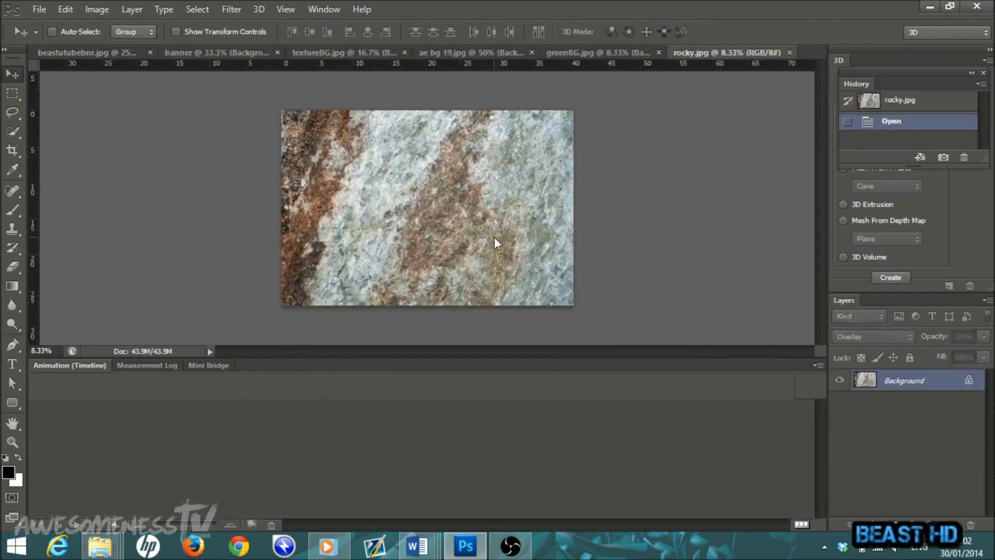
{"action": "right_click", "coordinate": [903, 382]}
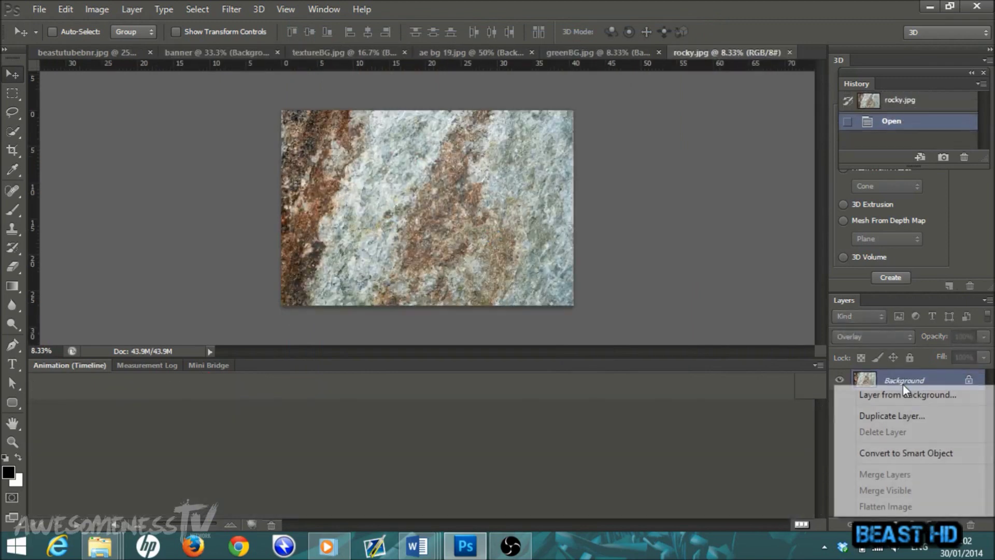
{"action": "left_click", "coordinate": [901, 416]}
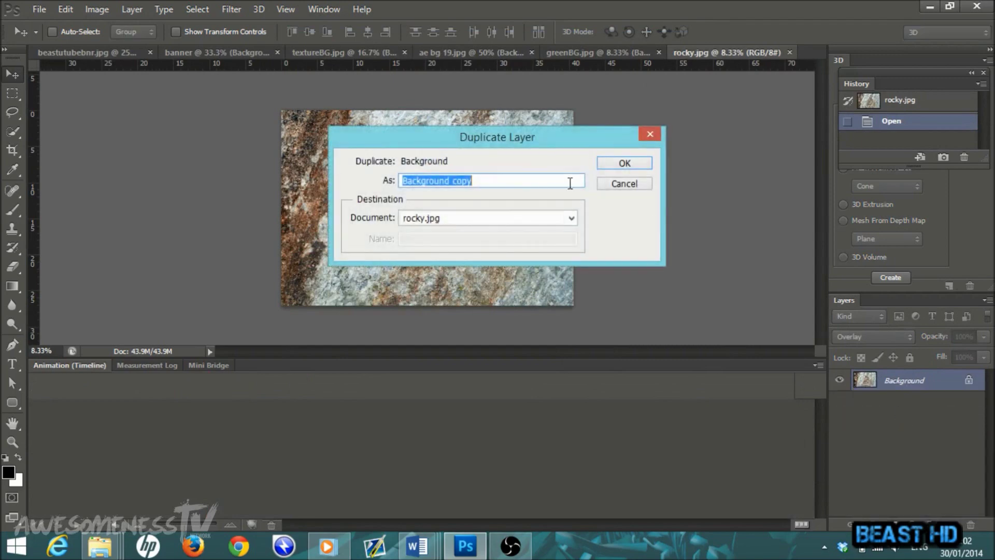
{"action": "left_click", "coordinate": [615, 165]}
Step: Bring the rocky copy into the banner between Group 1 and the green layer, and set its blend mode to Overlay
{"action": "left_click_drag", "start_coordinate": [473, 228], "coordinate": [372, 243]}
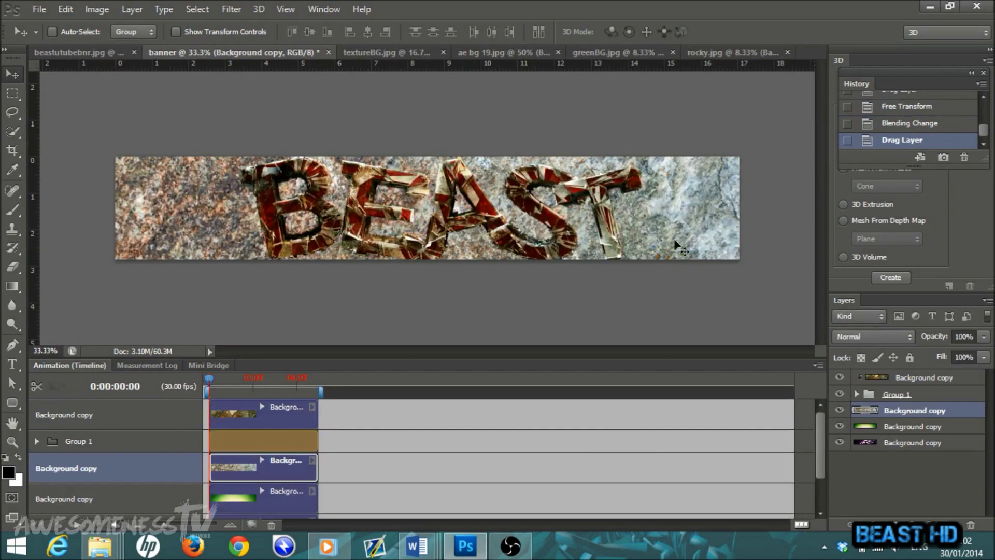
{"action": "left_click", "coordinate": [910, 338]}
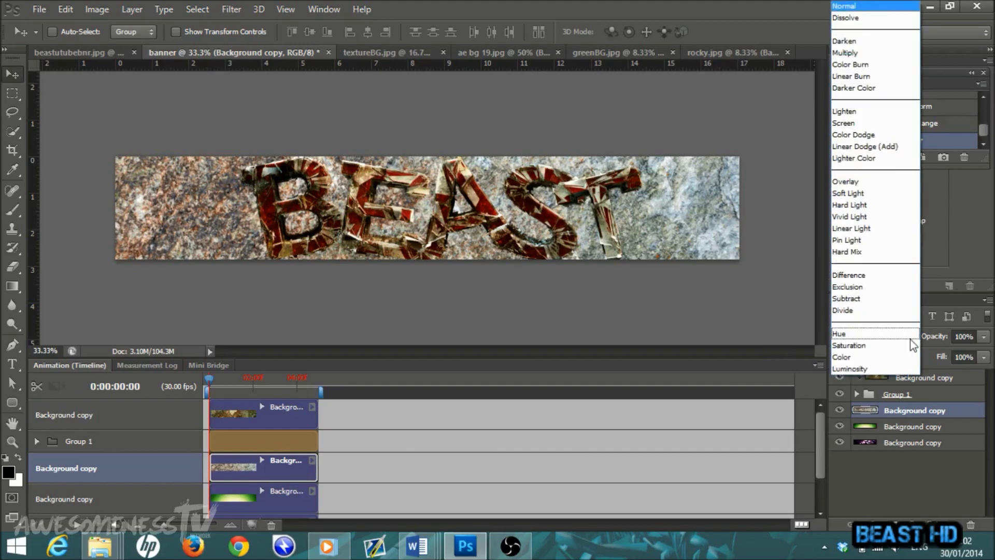
{"action": "left_click", "coordinate": [864, 182]}
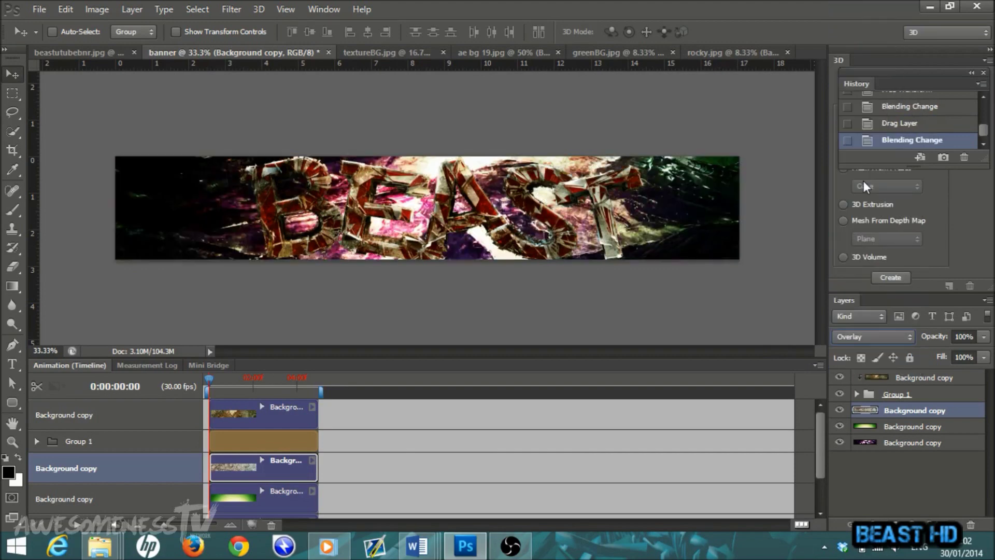
Step: Reorder the layers so the purple background sits directly beneath Group 1, above the rocky and green backgrounds
{"action": "left_click_drag", "start_coordinate": [870, 395], "coordinate": [911, 445]}
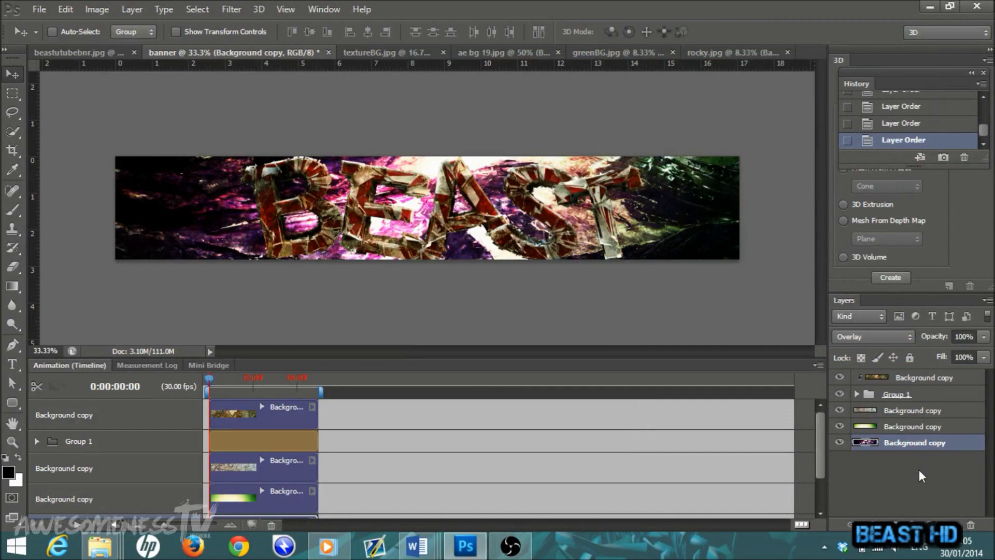
{"action": "left_click", "coordinate": [903, 469]}
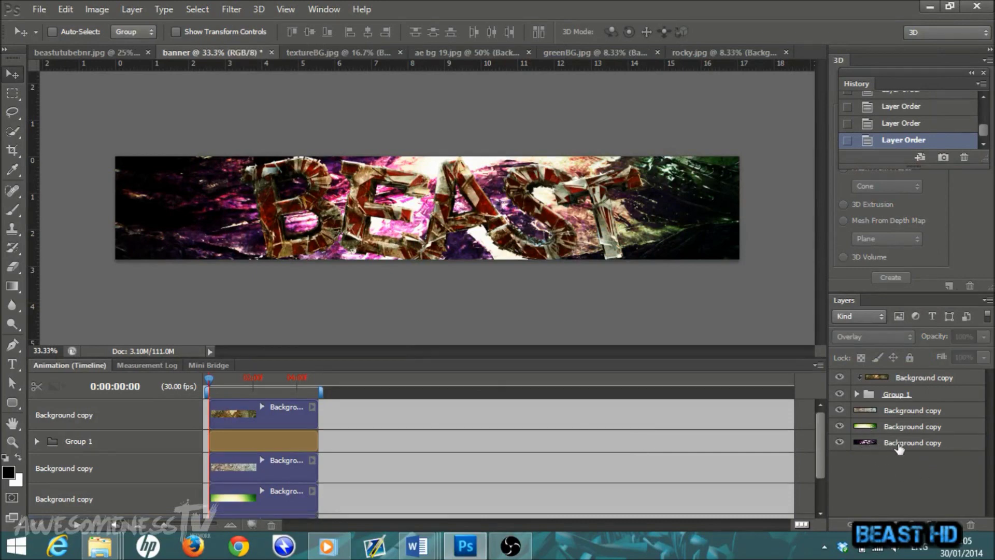
{"action": "left_click_drag", "start_coordinate": [898, 449], "coordinate": [907, 409]}
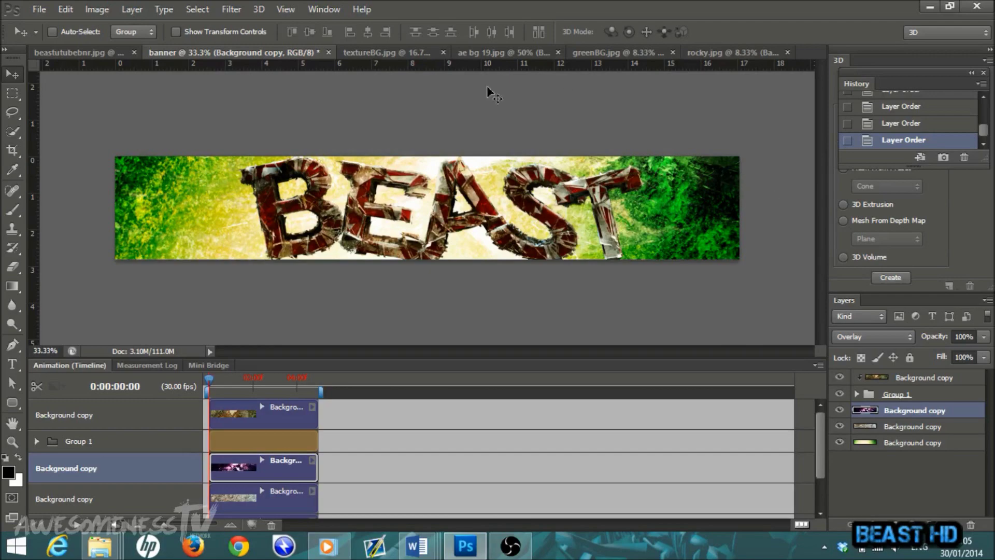
Step: Open the image ae bg 14.jpg from the gfxPack folder and duplicate its locked background layer
{"action": "left_click", "coordinate": [36, 9]}
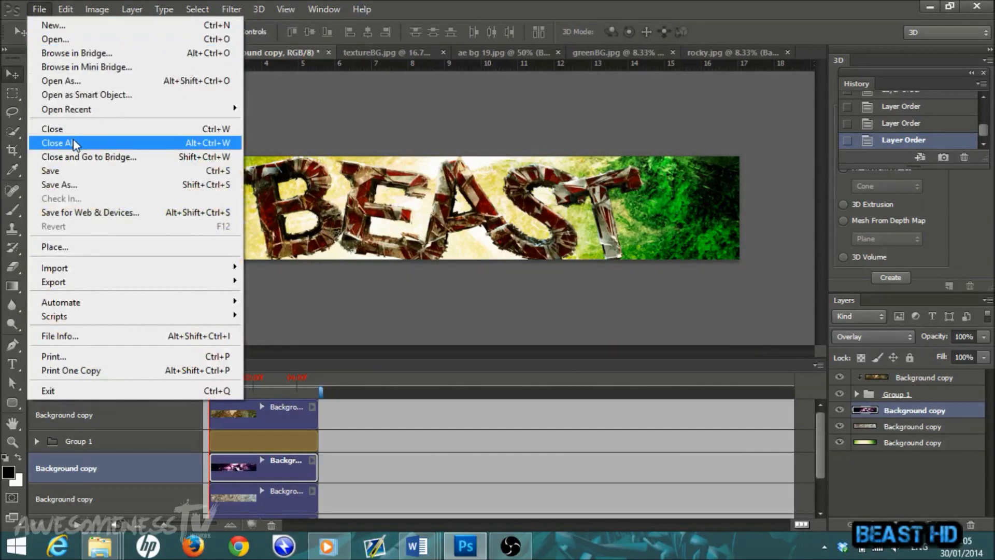
{"action": "left_click", "coordinate": [87, 40]}
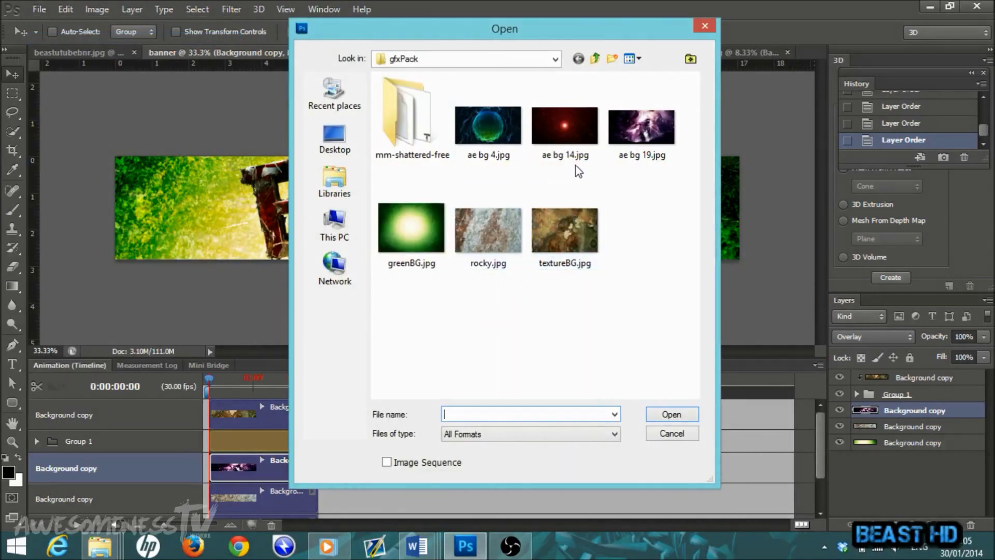
{"action": "double_click", "coordinate": [568, 129]}
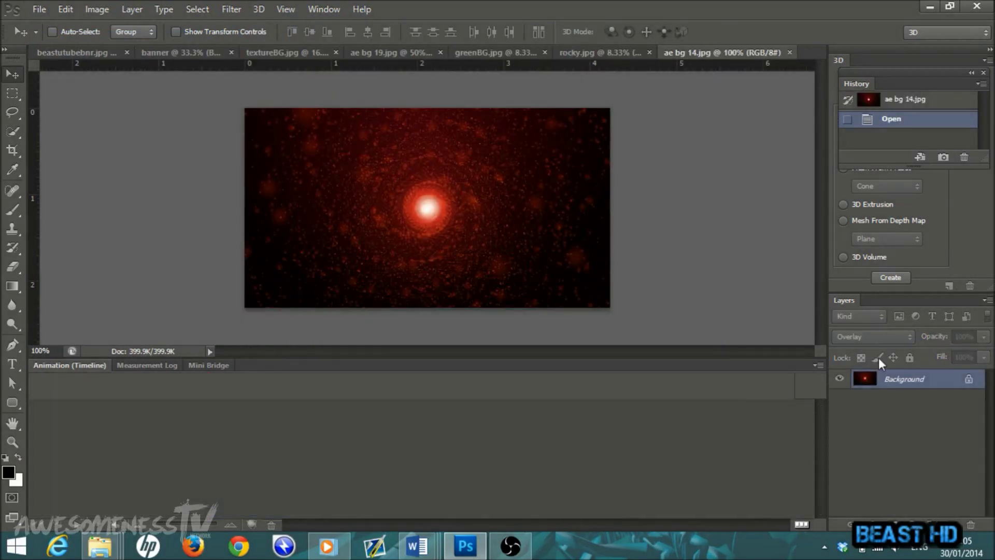
{"action": "right_click", "coordinate": [906, 391]}
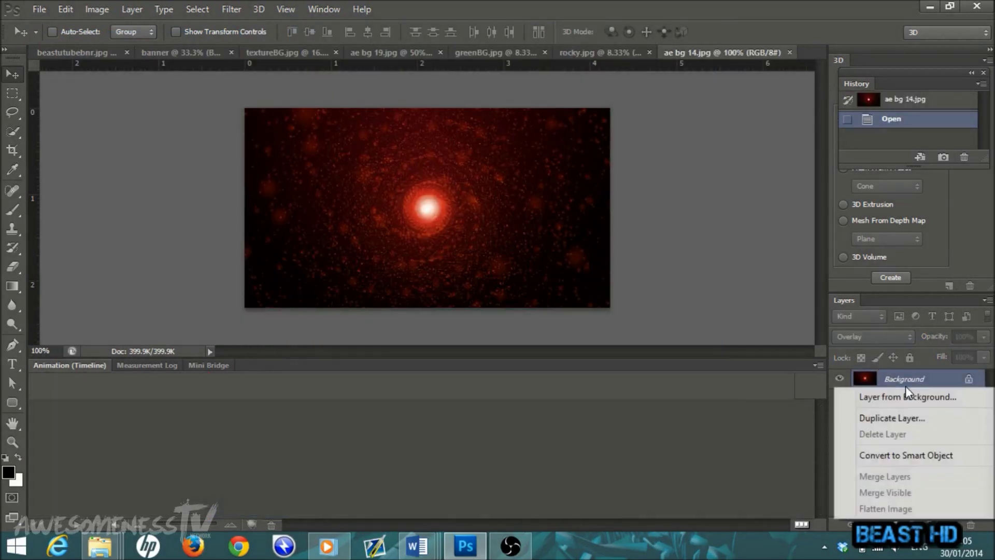
{"action": "left_click", "coordinate": [894, 420]}
{"action": "left_click", "coordinate": [624, 163]}
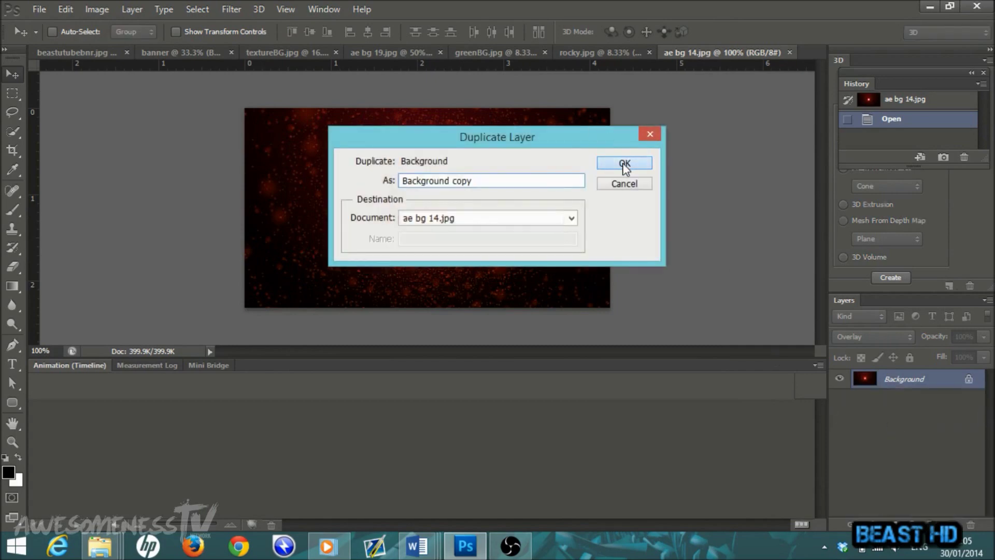
Step: Bring the red image copy into the banner and stretch it behind the letters to about 345% width and 149% height
{"action": "left_click_drag", "start_coordinate": [468, 223], "coordinate": [421, 212]}
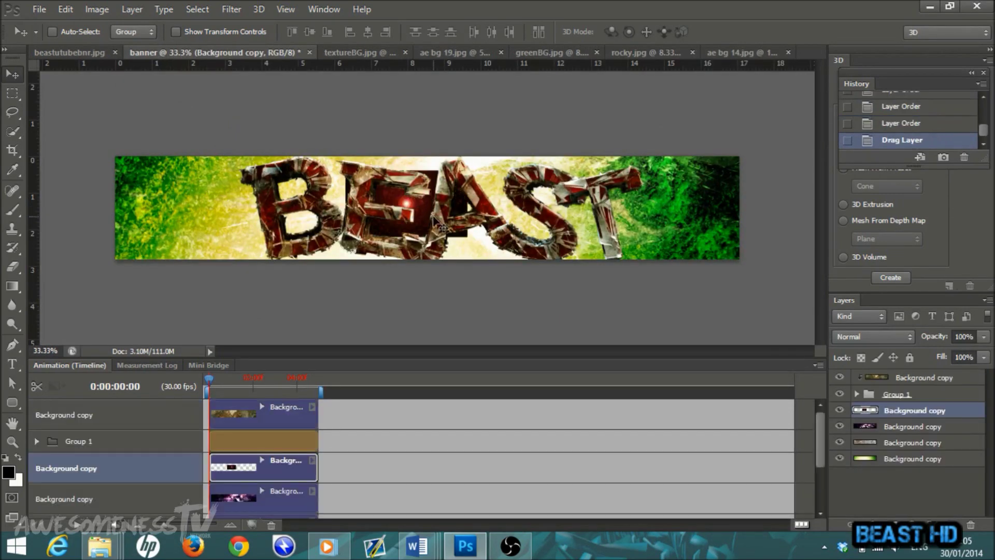
{"action": "key", "text": "ctrl+t"}
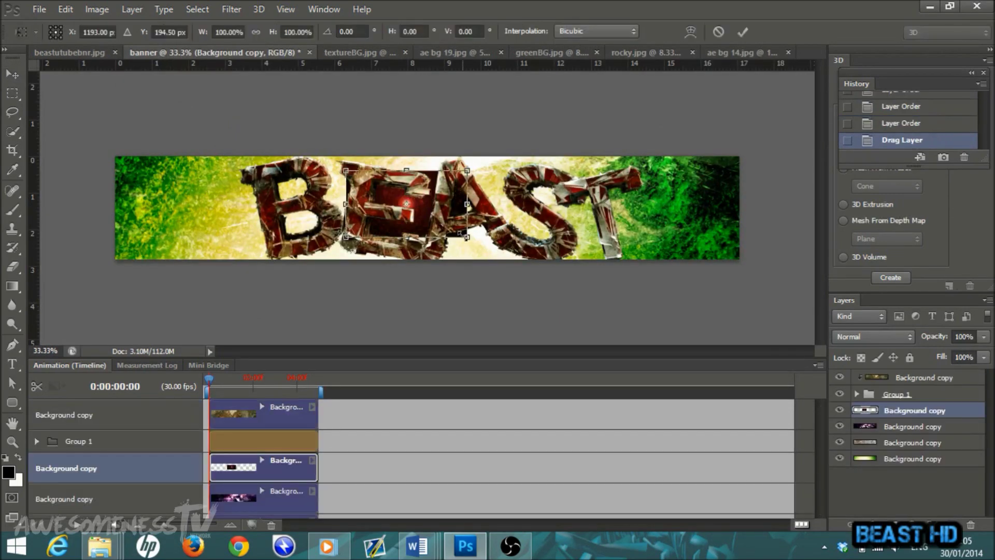
{"action": "left_click_drag", "start_coordinate": [468, 240], "coordinate": [657, 265]}
{"action": "left_click_drag", "start_coordinate": [500, 216], "coordinate": [500, 162]}
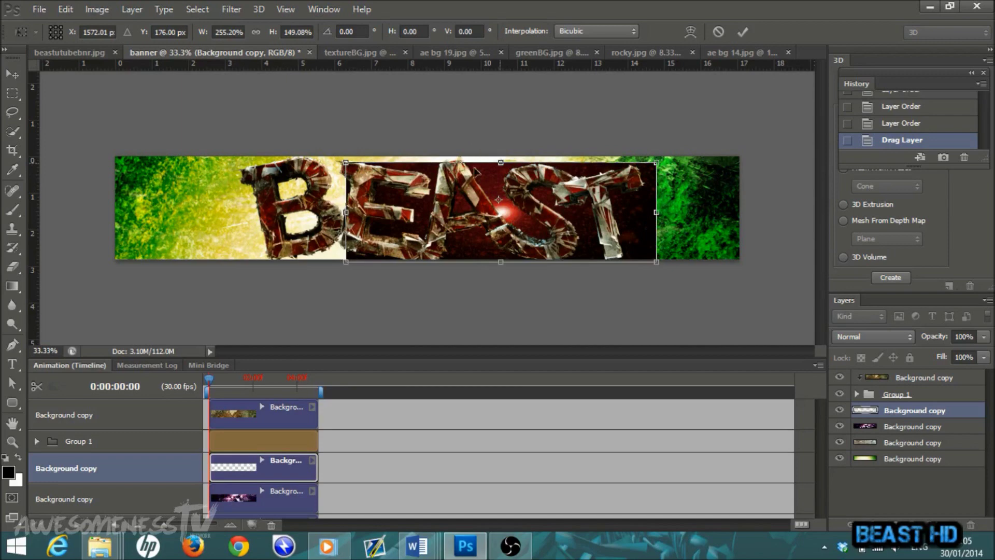
{"action": "left_click_drag", "start_coordinate": [345, 212], "coordinate": [236, 212]}
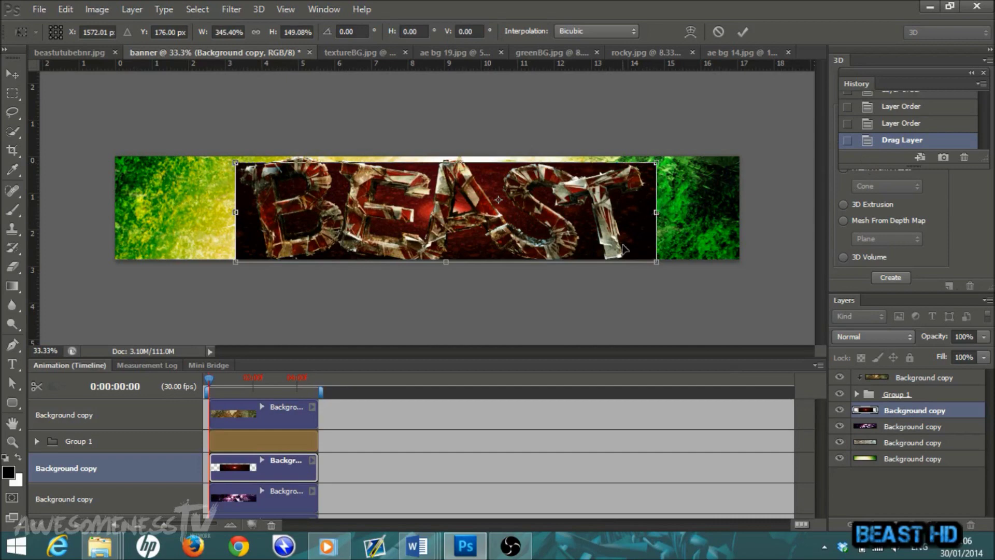
{"action": "left_click", "coordinate": [742, 33]}
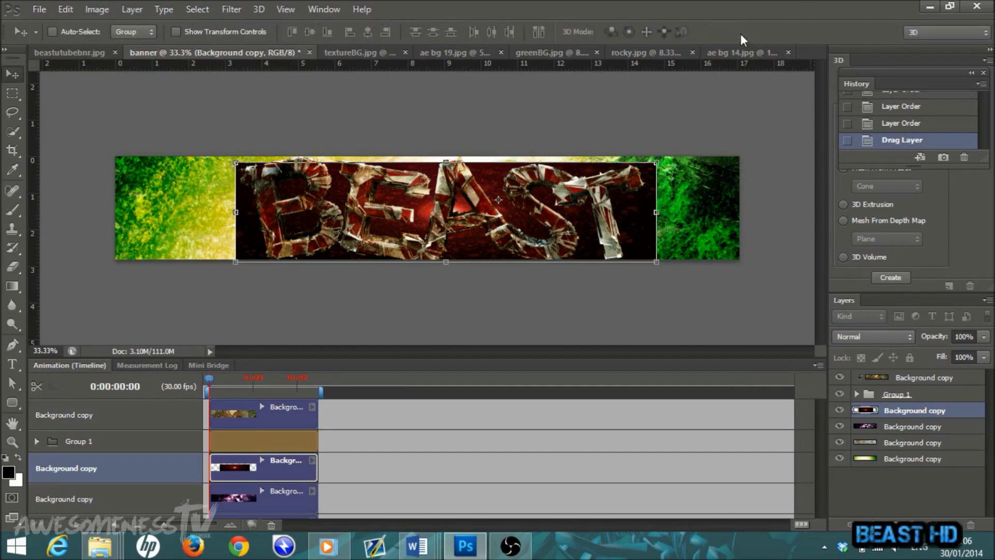
Step: Move the red layer between the clipped texture layer and Group 1 so that it clips to the BEAST letters
{"action": "left_click_drag", "start_coordinate": [909, 413], "coordinate": [938, 378]}
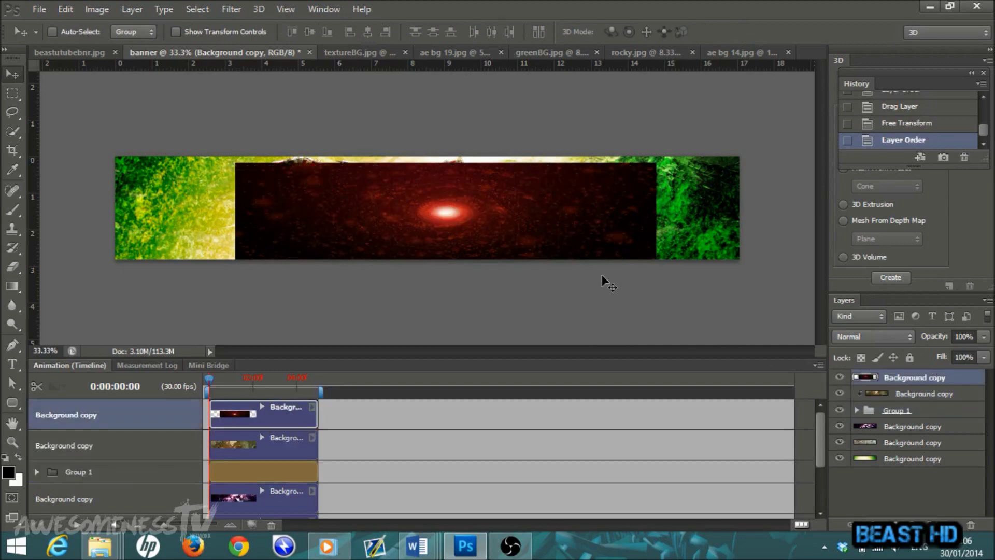
{"action": "left_click_drag", "start_coordinate": [895, 382], "coordinate": [909, 407]}
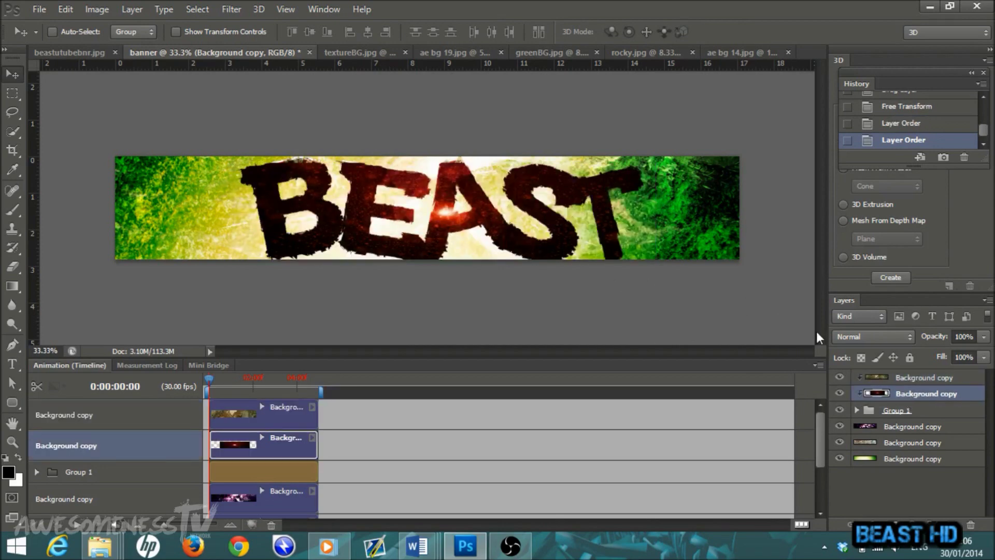
Step: Try the Overlay and Vivid Light blend modes on the clipped red layer, and set it to Soft Light
{"action": "left_click", "coordinate": [907, 338]}
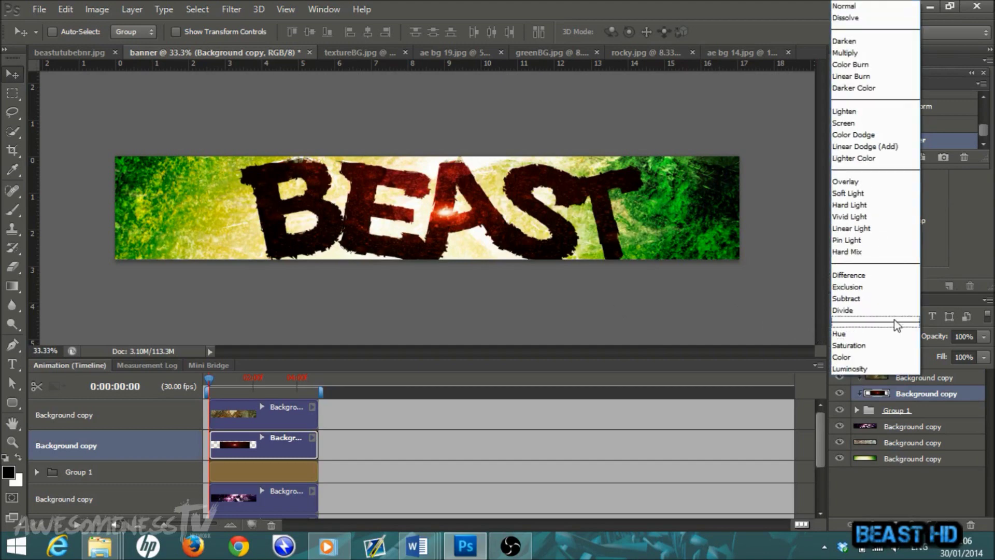
{"action": "left_click", "coordinate": [854, 182]}
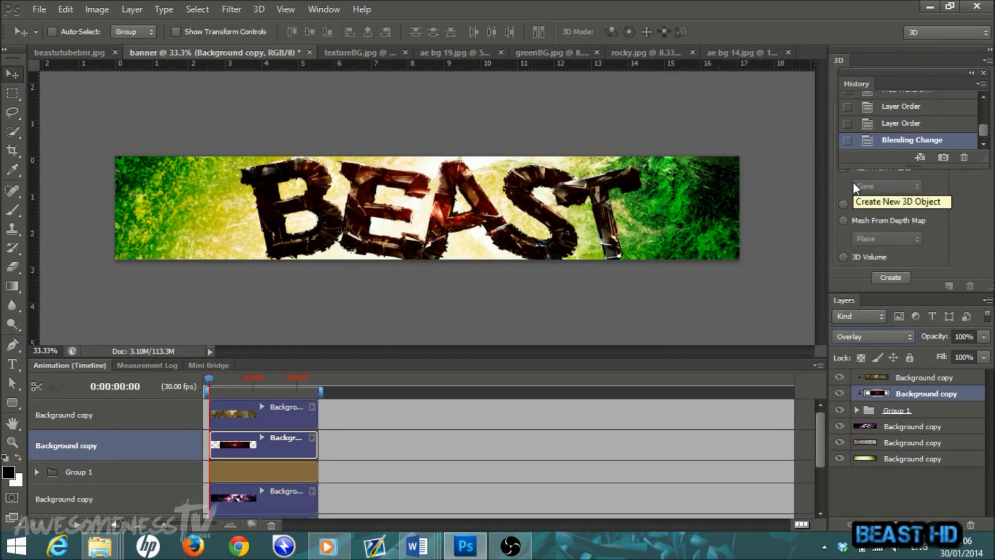
{"action": "left_click", "coordinate": [912, 334]}
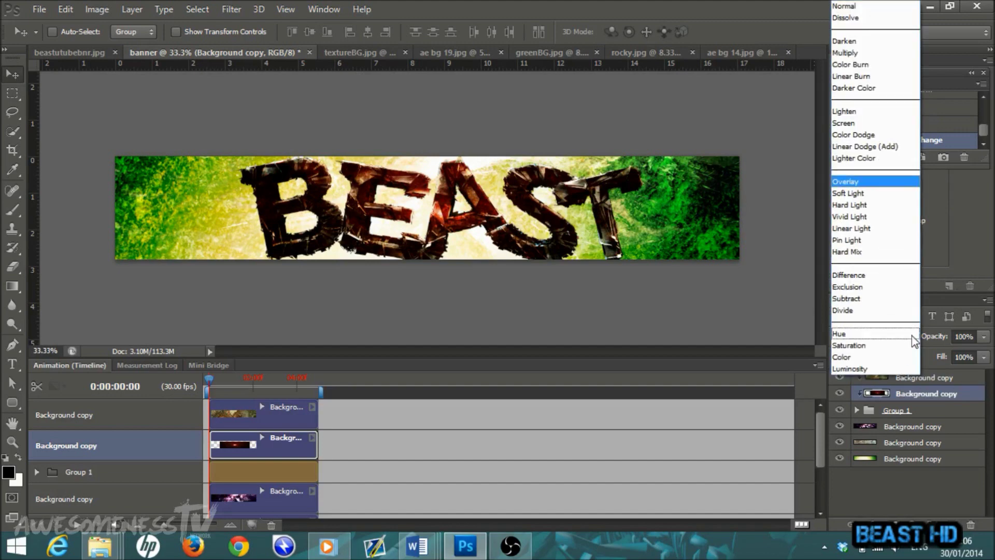
{"action": "left_click", "coordinate": [868, 217]}
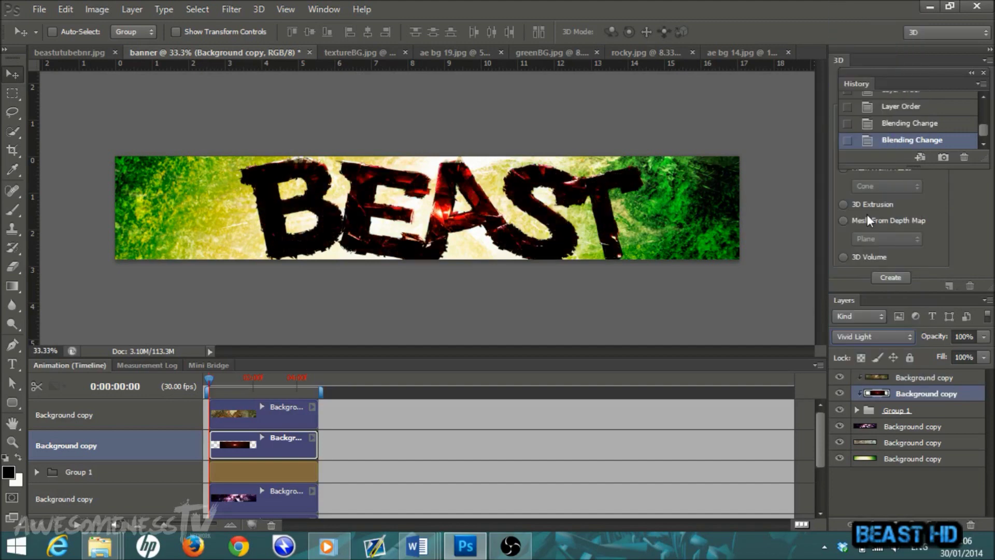
{"action": "left_click", "coordinate": [910, 336]}
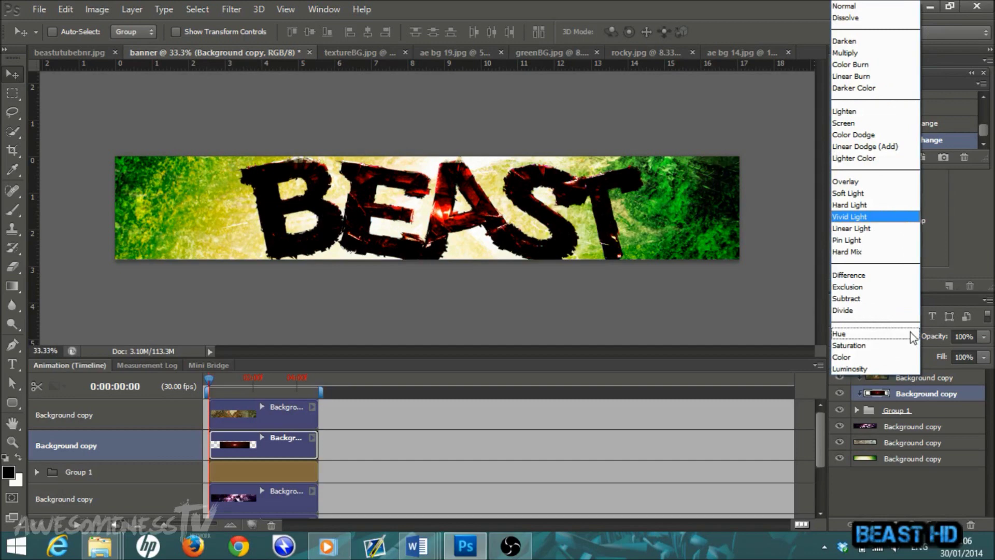
{"action": "left_click", "coordinate": [859, 195]}
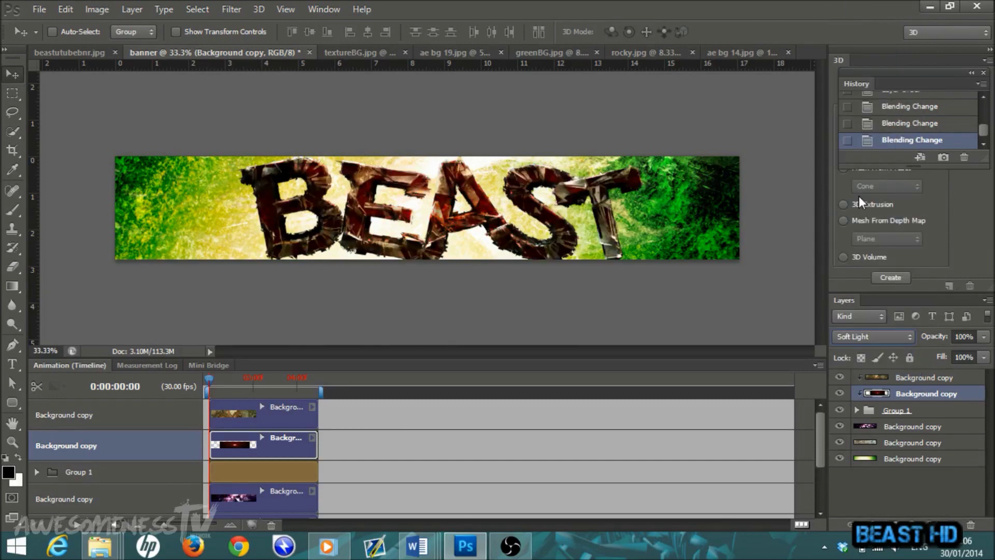
Step: Set the clipped red layer's blend mode to Overlay
{"action": "left_click", "coordinate": [906, 337]}
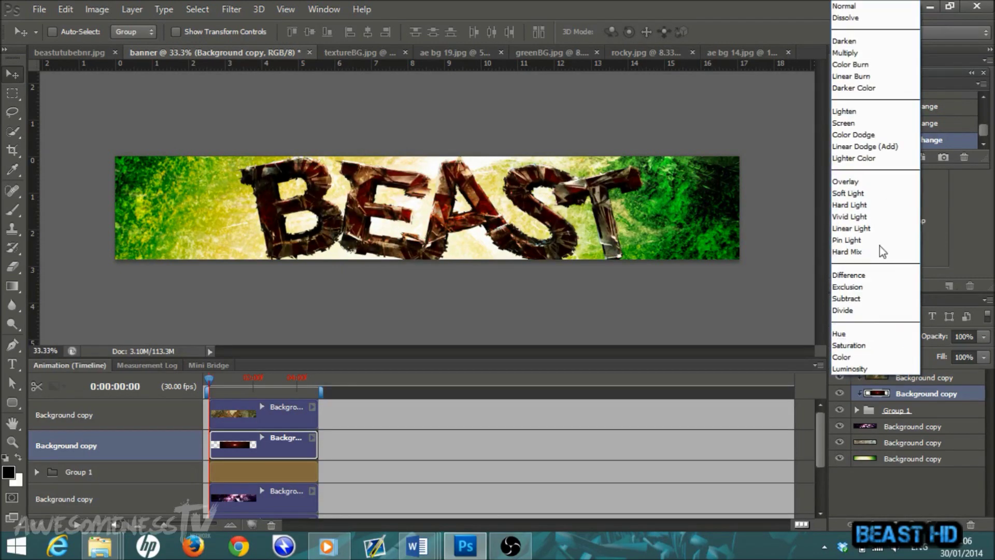
{"action": "left_click", "coordinate": [856, 182]}
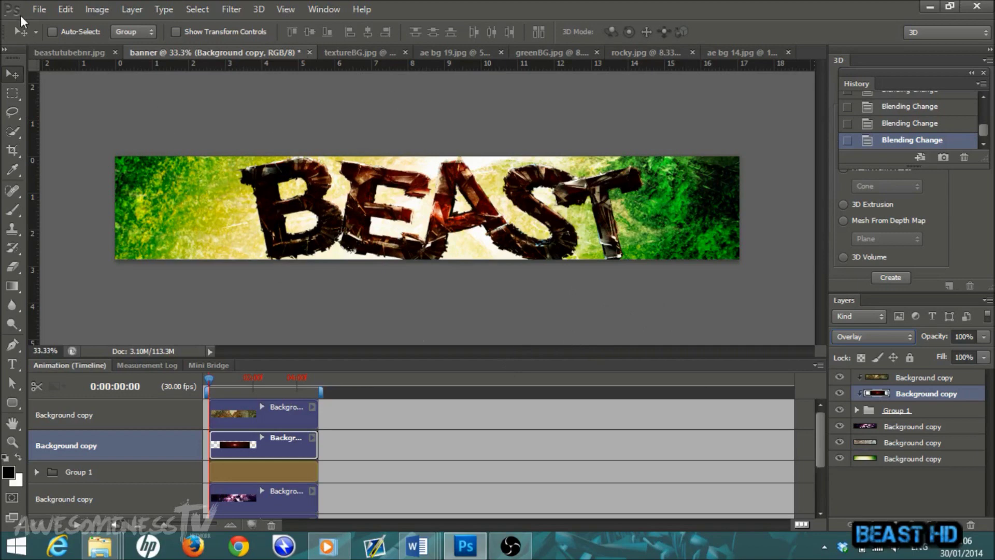
Step: Open the lens flare image 16.png from the media-militia-lens-flares folder on the Desktop
{"action": "left_click", "coordinate": [37, 12]}
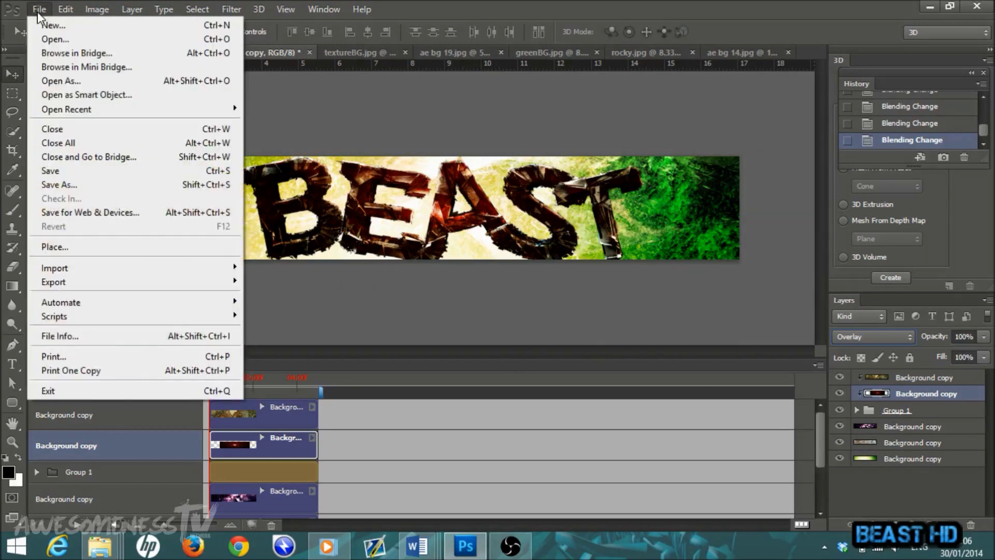
{"action": "left_click", "coordinate": [75, 39]}
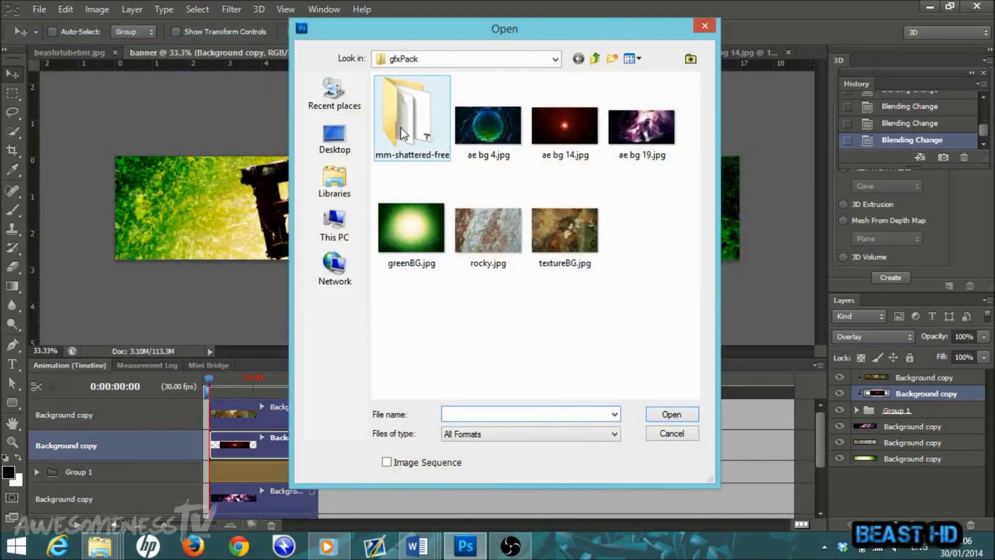
{"action": "left_click", "coordinate": [334, 137]}
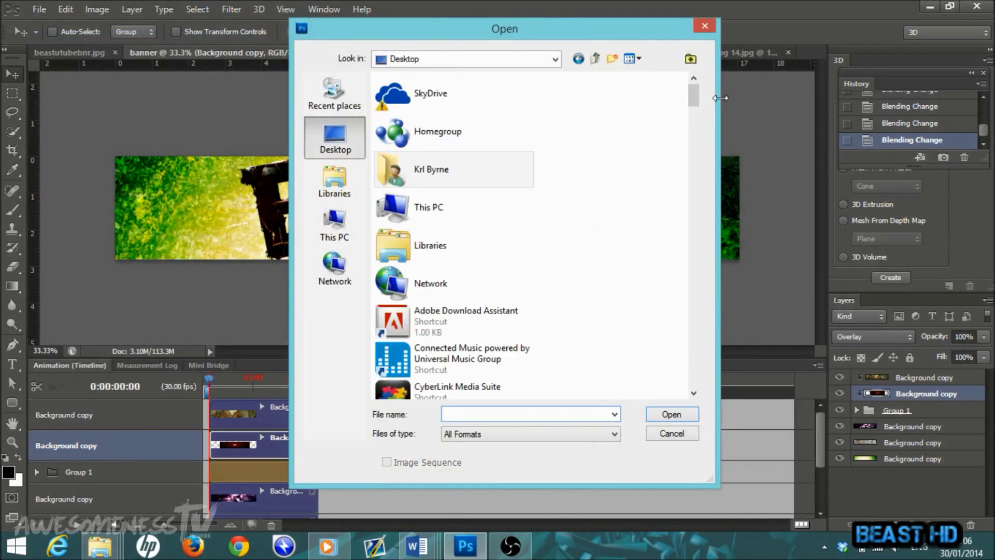
{"action": "left_click_drag", "start_coordinate": [695, 95], "coordinate": [701, 179]}
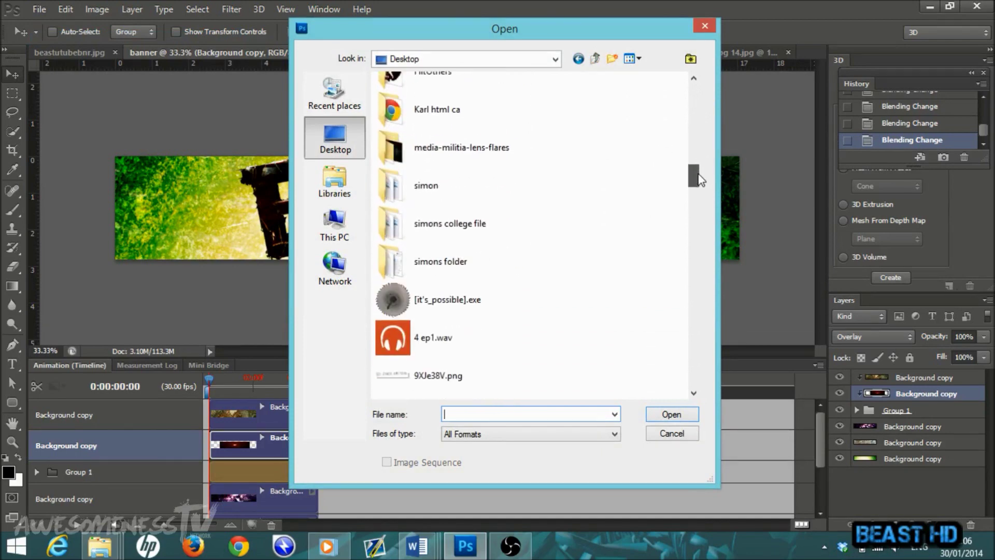
{"action": "double_click", "coordinate": [493, 155]}
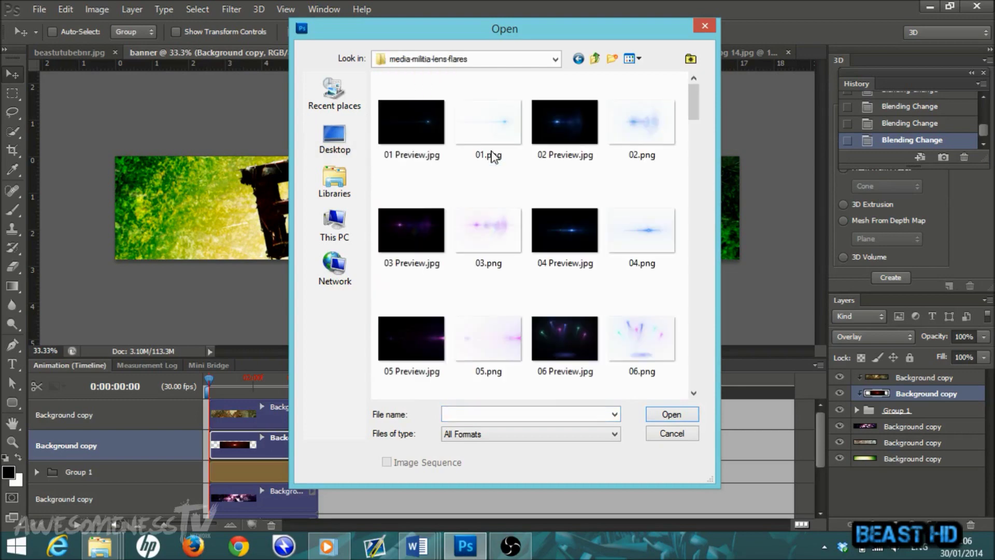
{"action": "left_click_drag", "start_coordinate": [698, 110], "coordinate": [697, 192]}
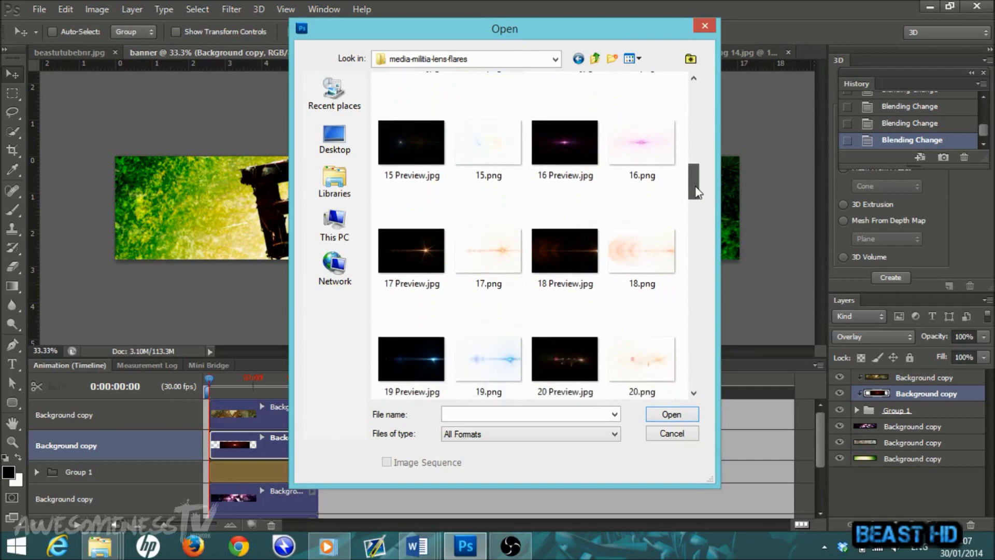
{"action": "double_click", "coordinate": [651, 155]}
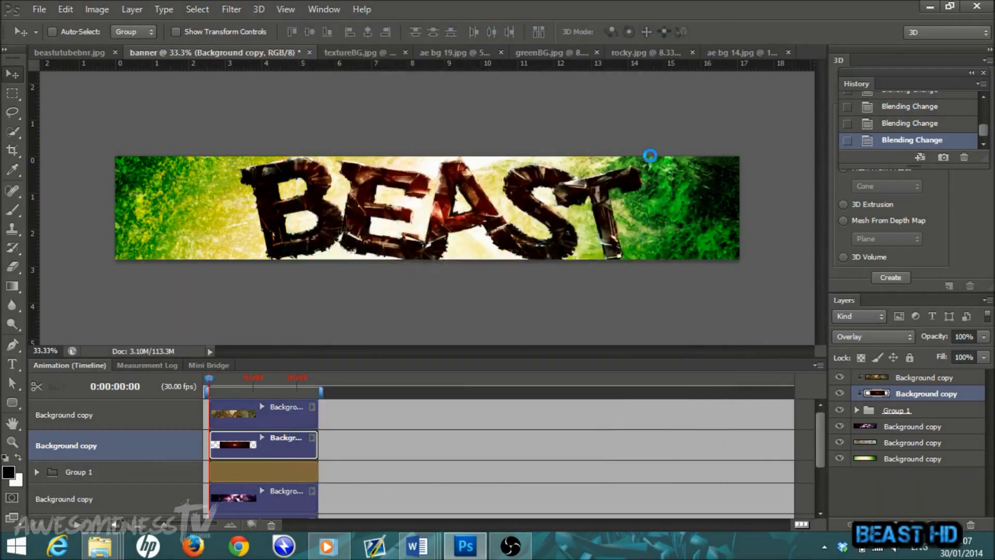
Step: Bring the purple flare into the banner beneath all other layers and position it at the banner's lower edge near the letter B
{"action": "left_click_drag", "start_coordinate": [432, 211], "coordinate": [265, 158]}
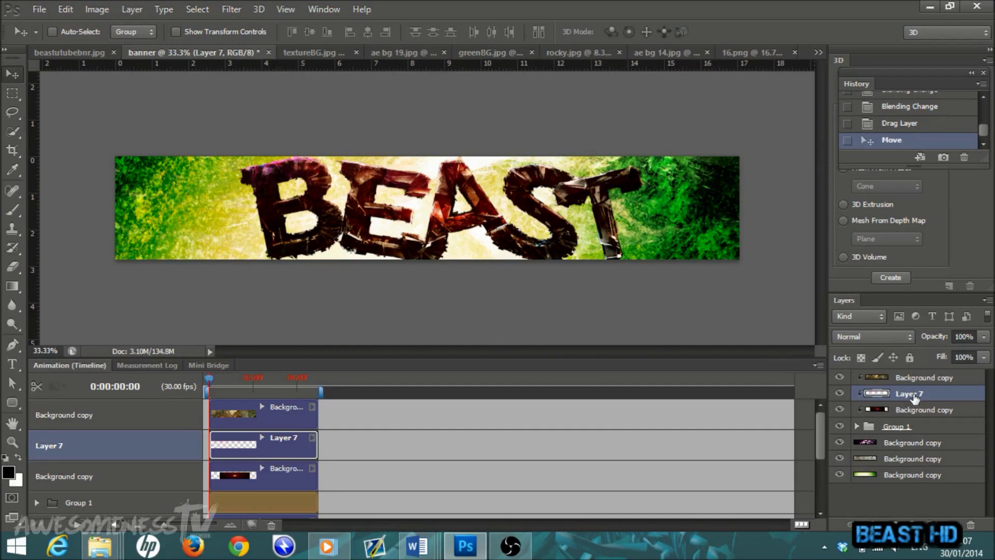
{"action": "left_click_drag", "start_coordinate": [910, 398], "coordinate": [953, 496]}
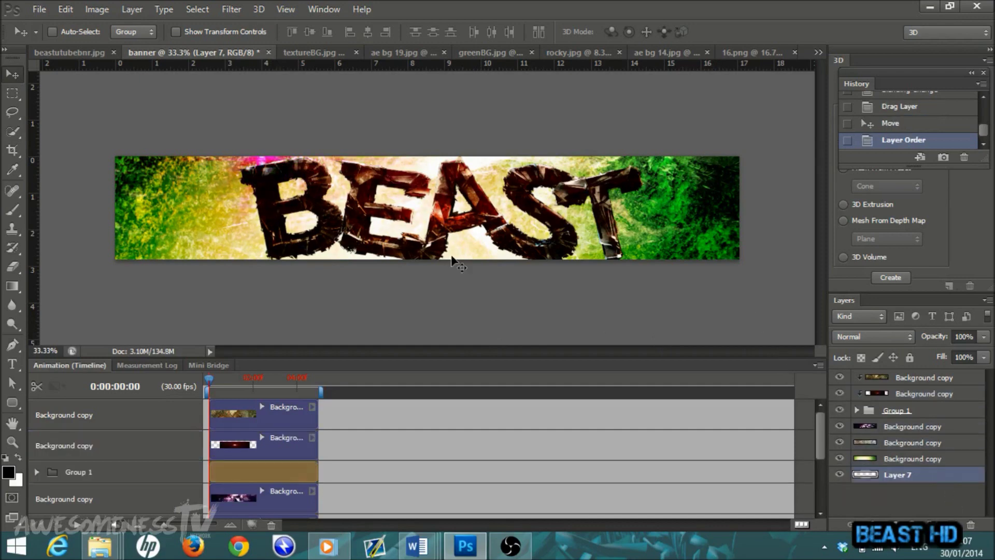
{"action": "left_click_drag", "start_coordinate": [269, 163], "coordinate": [262, 262]}
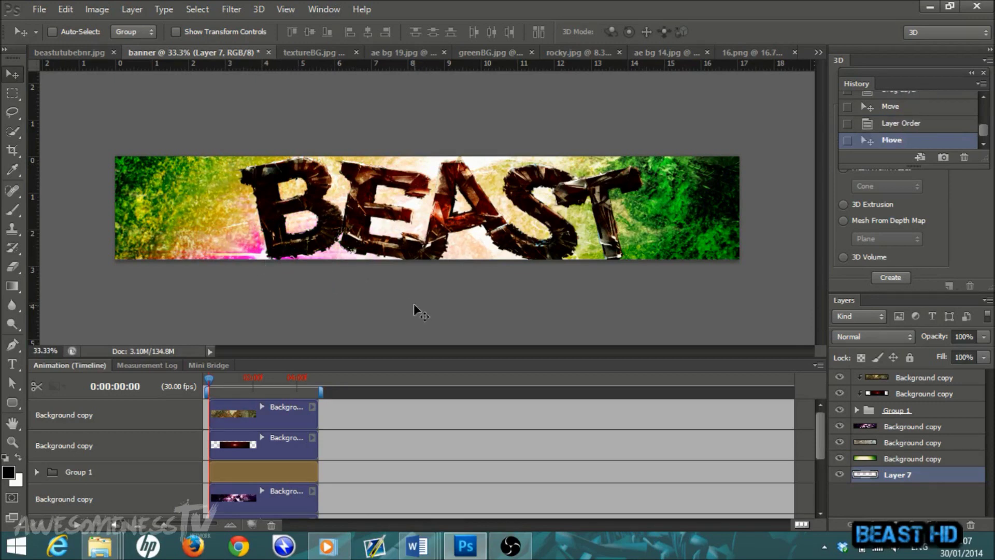
Step: Try the Screen blend mode on the flare layer, and set it to Hard Light
{"action": "left_click", "coordinate": [909, 333]}
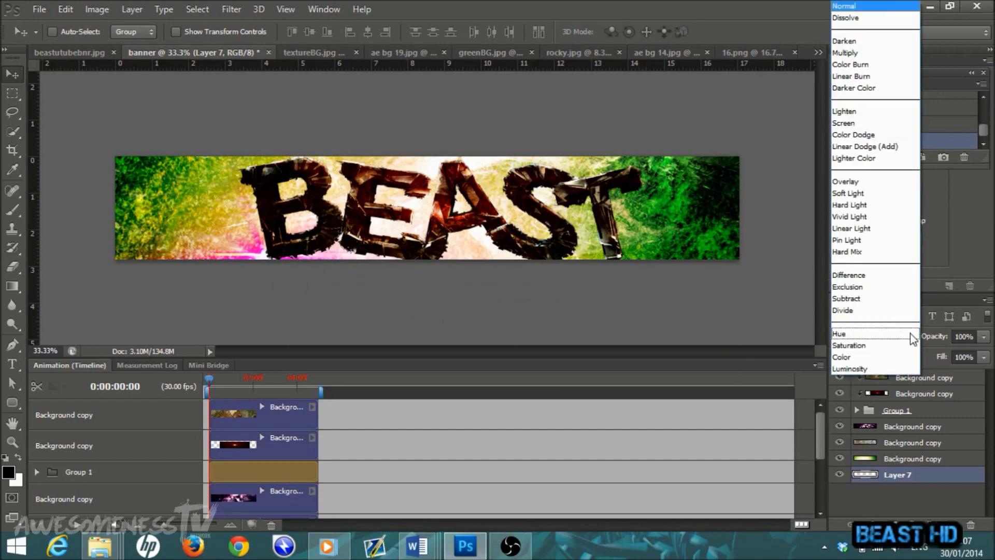
{"action": "left_click", "coordinate": [861, 128]}
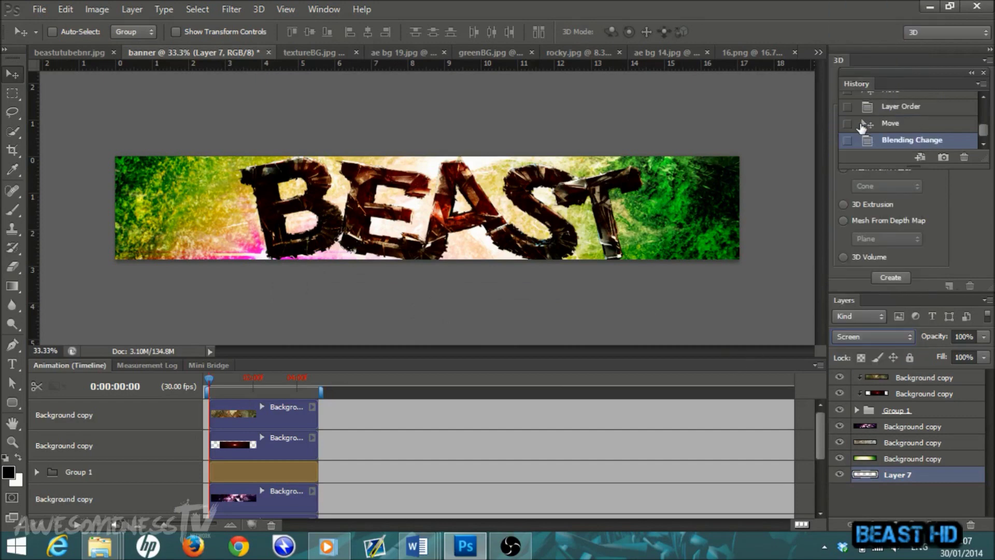
{"action": "left_click", "coordinate": [907, 337]}
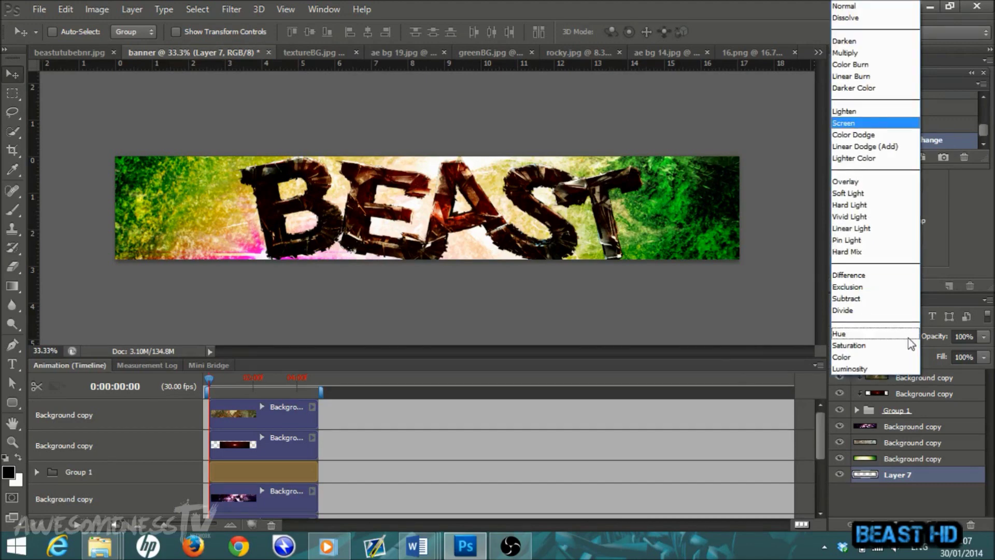
{"action": "left_click", "coordinate": [859, 206]}
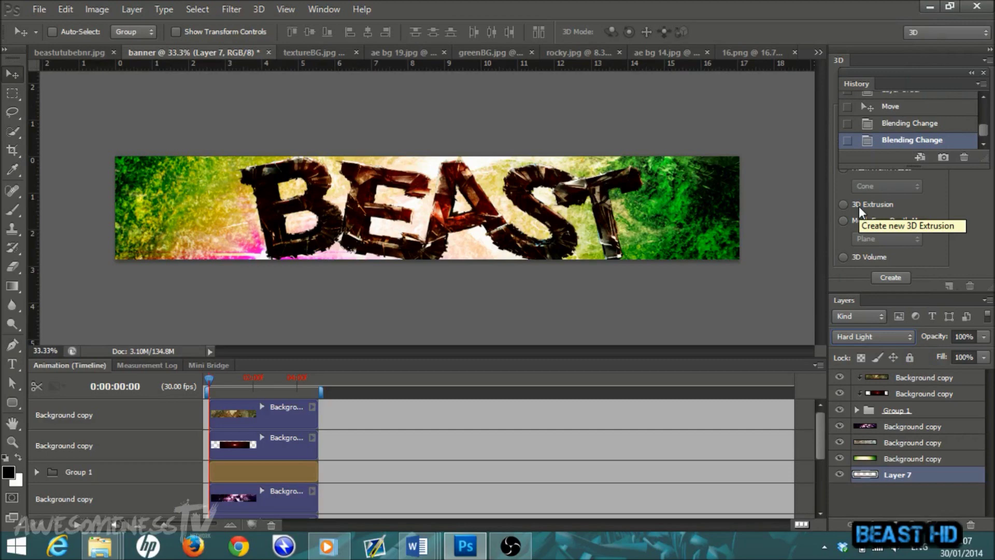
Step: Duplicate the flare layer and move the copy along the banner's lower edge to beneath the letter T
{"action": "right_click", "coordinate": [899, 477]}
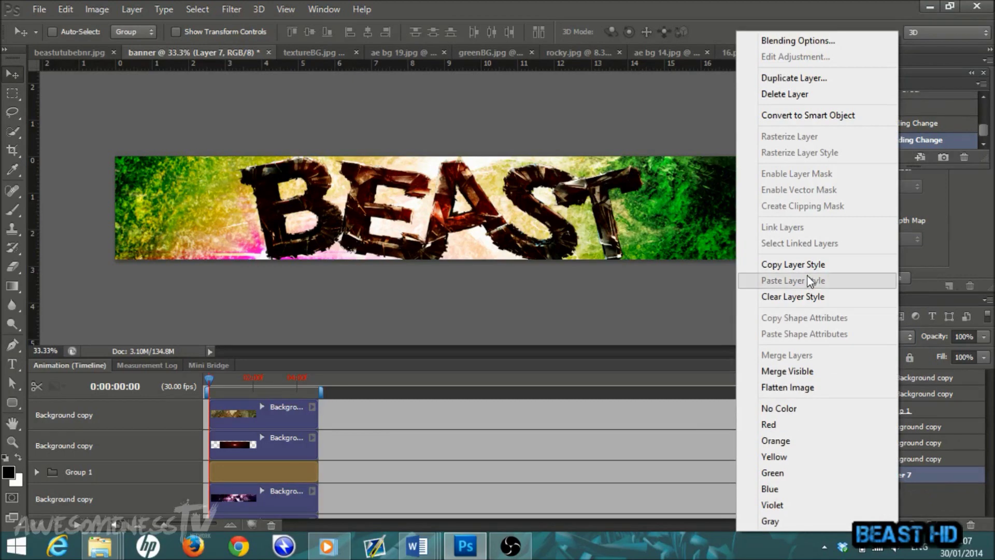
{"action": "left_click", "coordinate": [802, 79]}
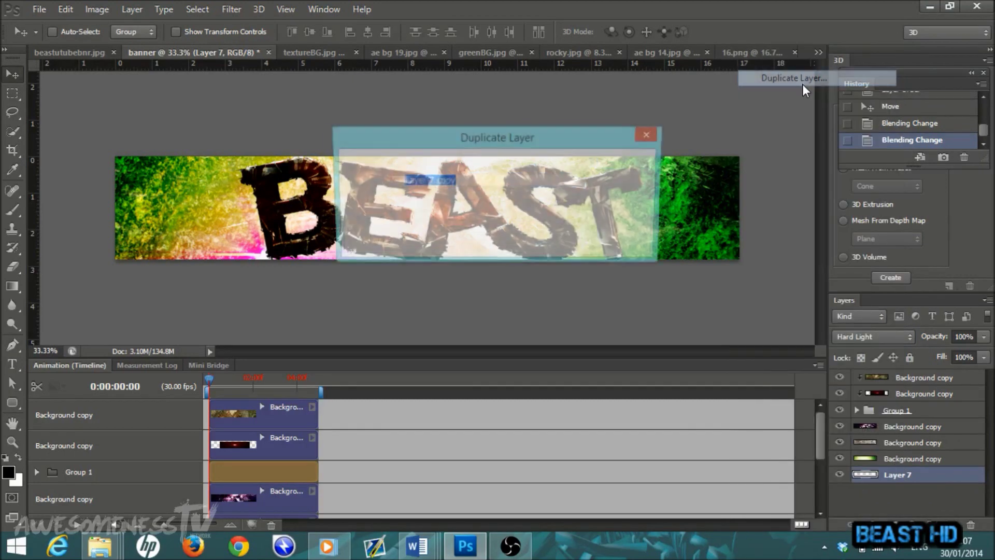
{"action": "left_click", "coordinate": [623, 163]}
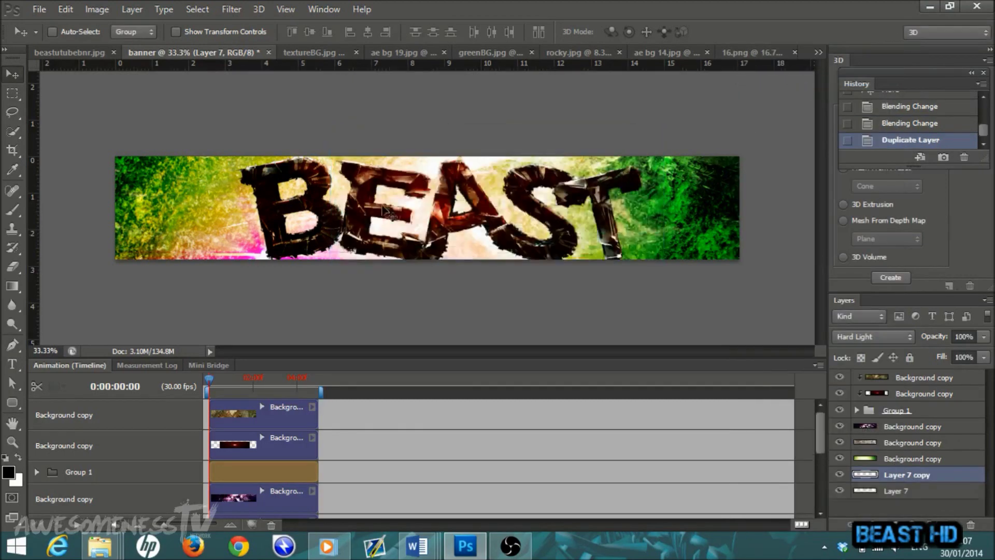
{"action": "left_click_drag", "start_coordinate": [248, 251], "coordinate": [615, 255]}
{"action": "left_click_drag", "start_coordinate": [621, 260], "coordinate": [659, 293]}
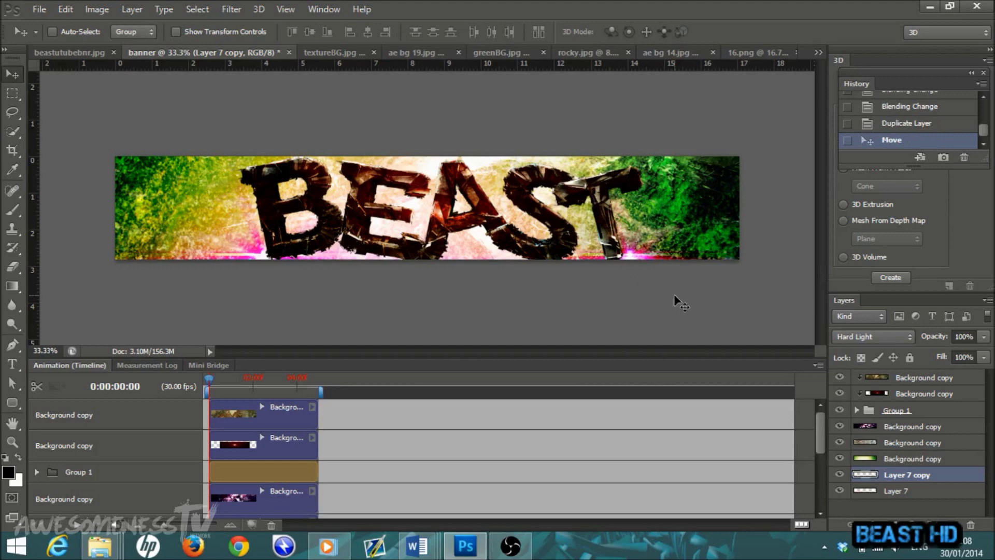
Step: Save the banner to the Desktop as the JPEG file beastbanner.jpg at quality 12 (Maximum)
{"action": "left_click", "coordinate": [36, 9]}
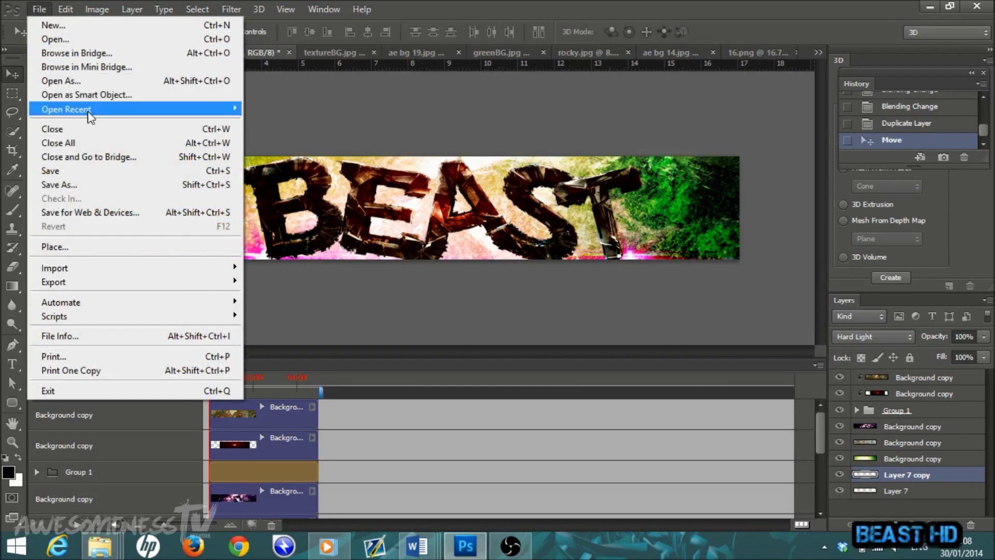
{"action": "left_click", "coordinate": [92, 186]}
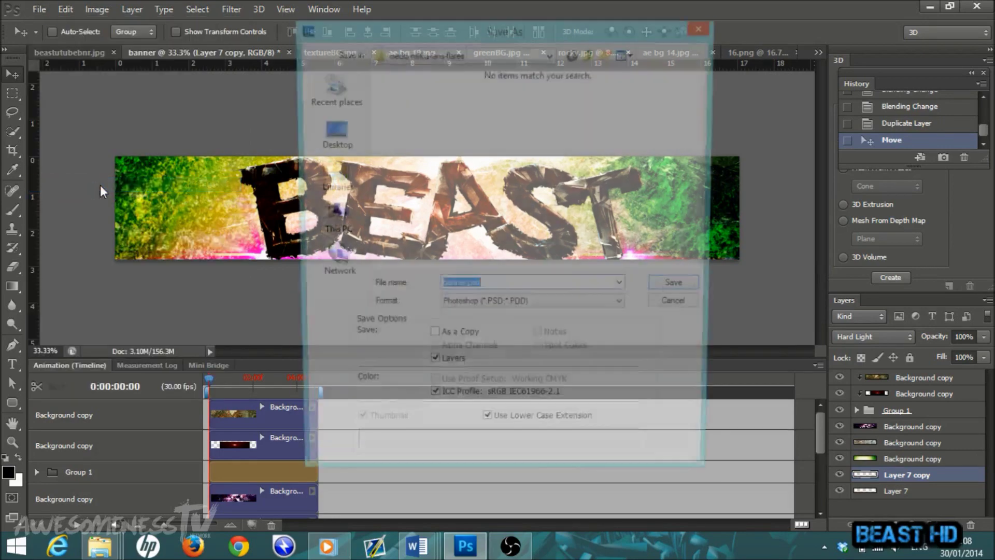
{"action": "type", "text": "beast"}
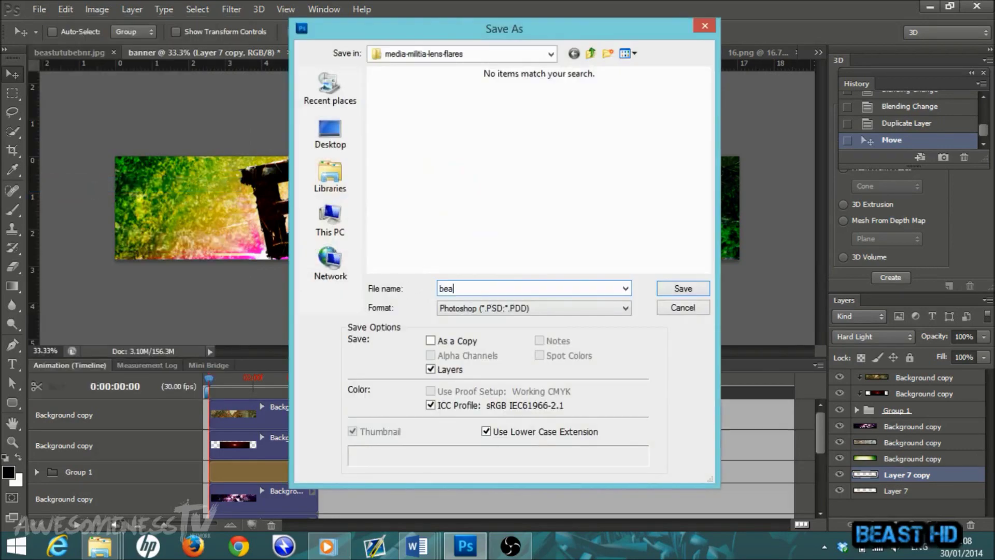
{"action": "left_click", "coordinate": [477, 307]}
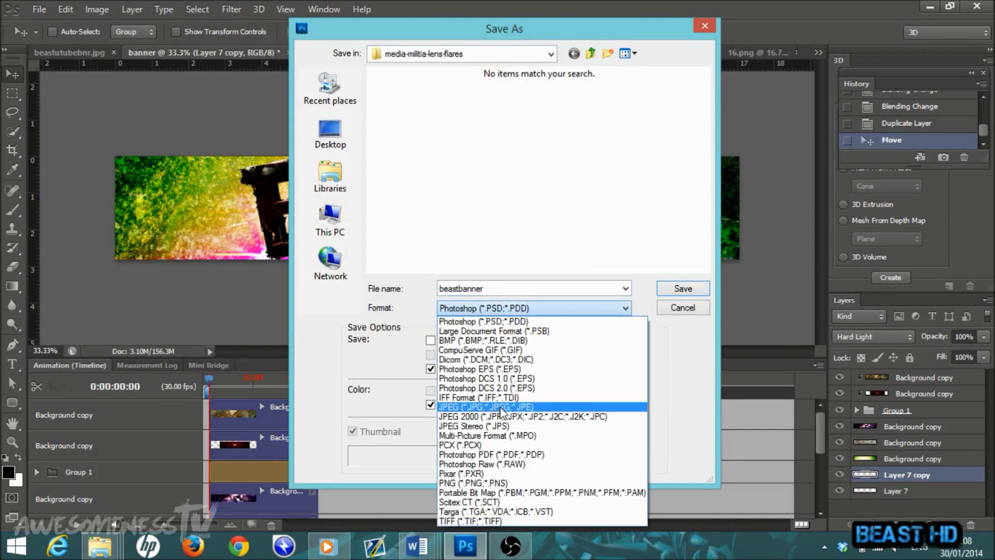
{"action": "left_click", "coordinate": [499, 407]}
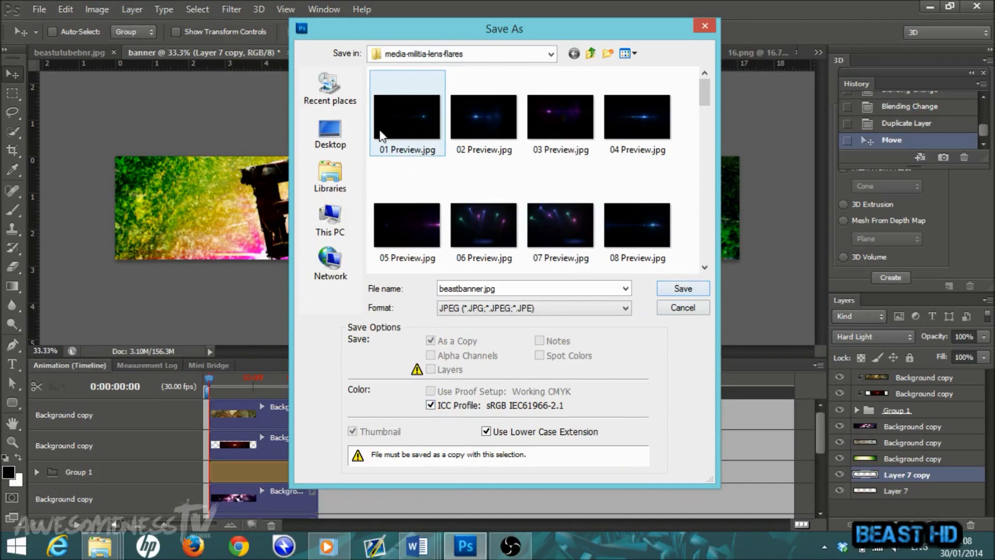
{"action": "left_click", "coordinate": [337, 132]}
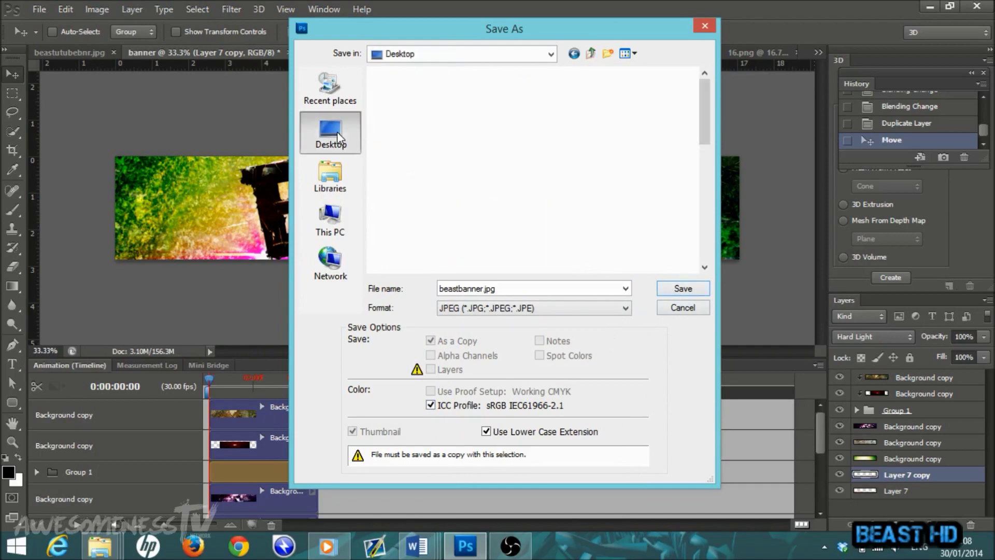
{"action": "left_click", "coordinate": [683, 288]}
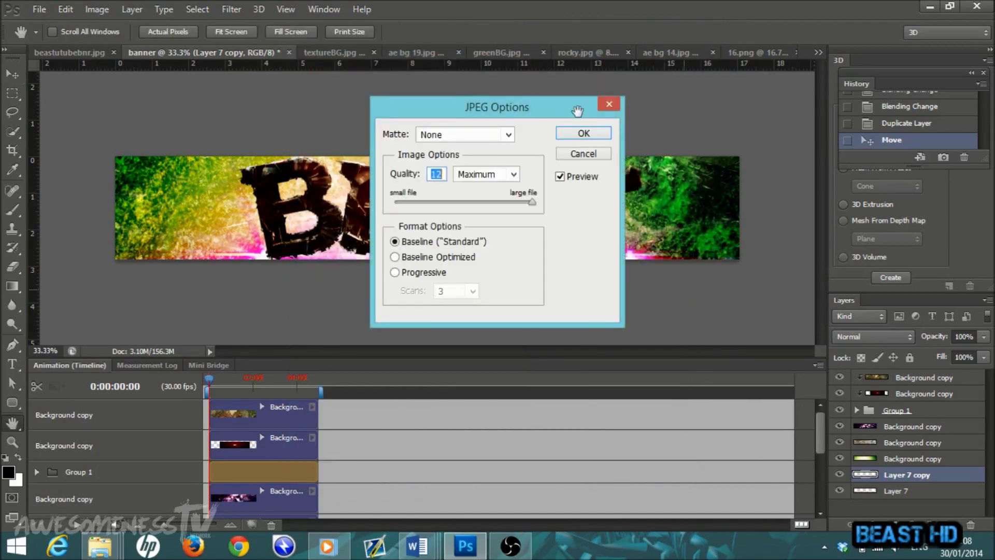
{"action": "left_click", "coordinate": [583, 133]}
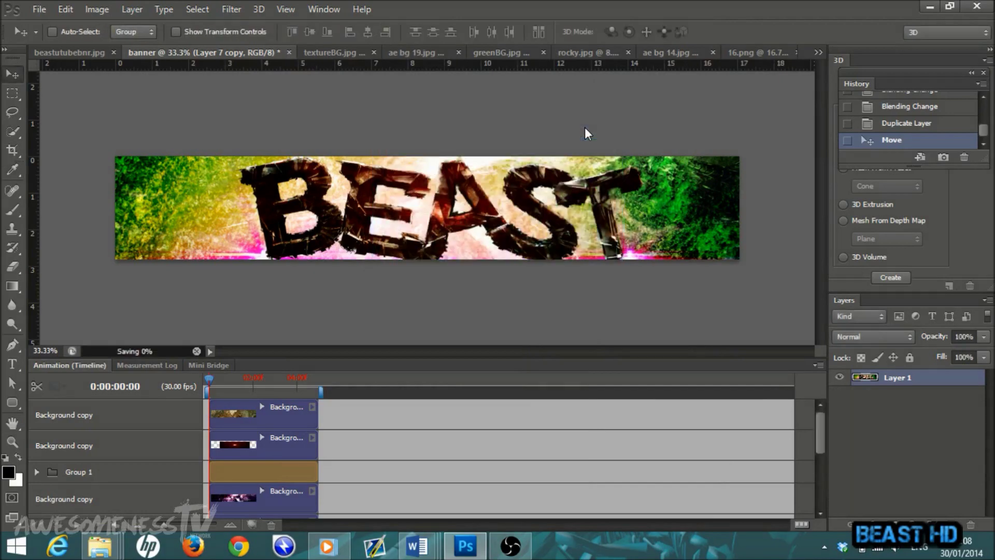
Step: Create a new transparent document 2048 pixels wide and 1152 pixels high at 150 pixels/centimeter
{"action": "left_click", "coordinate": [38, 8]}
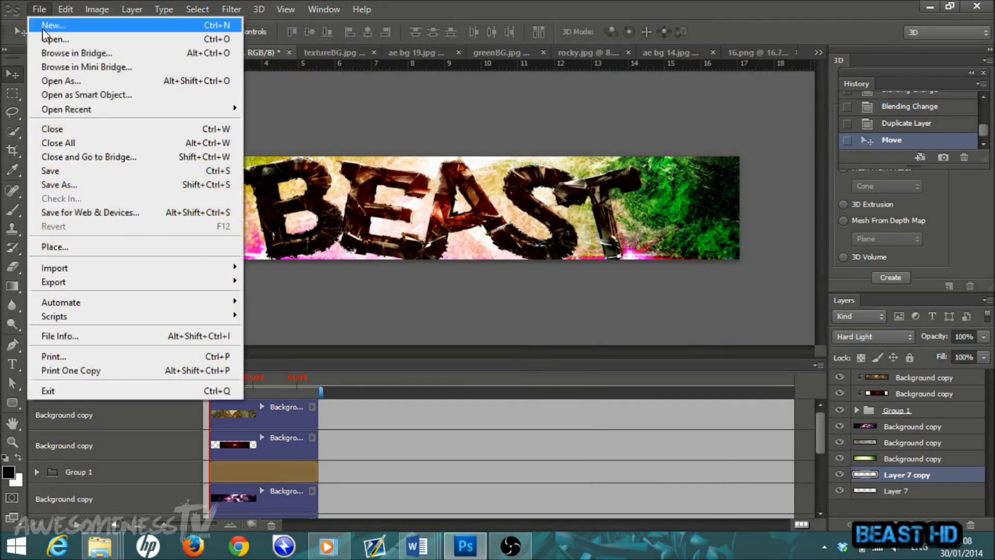
{"action": "left_click", "coordinate": [46, 27]}
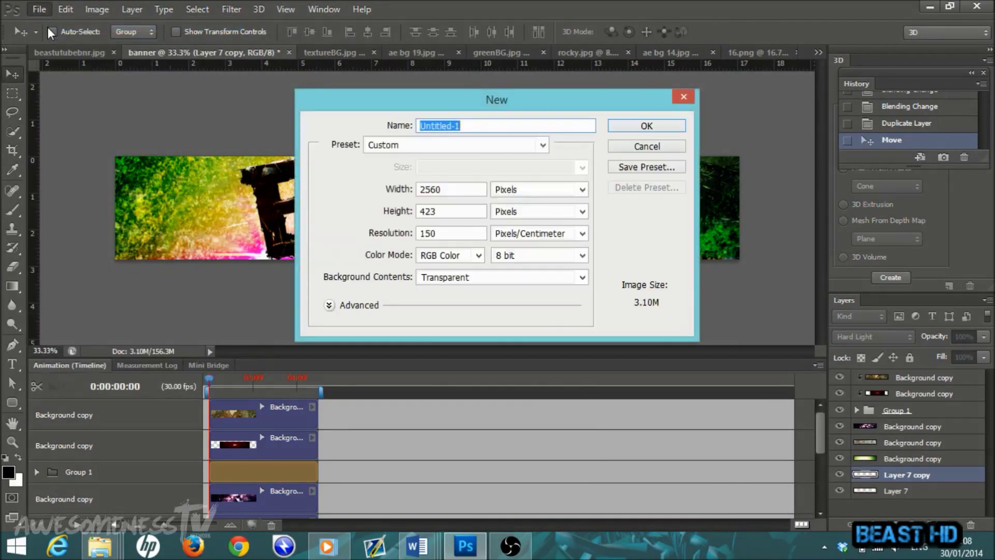
{"action": "left_click", "coordinate": [449, 189]}
{"action": "key", "text": "BackSpace"}
{"action": "key", "text": "BackSpace"}
{"action": "key", "text": "BackSpace"}
{"action": "type", "text": "048"}
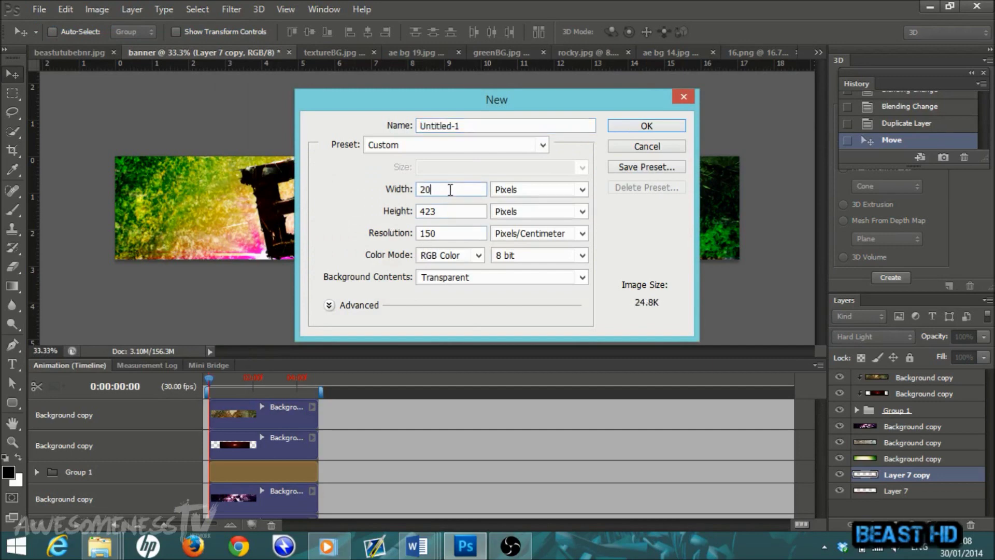
{"action": "key", "text": "BackSpace"}
{"action": "key", "text": "BackSpace"}
{"action": "key", "text": "BackSpace"}
{"action": "type", "text": "1152"}
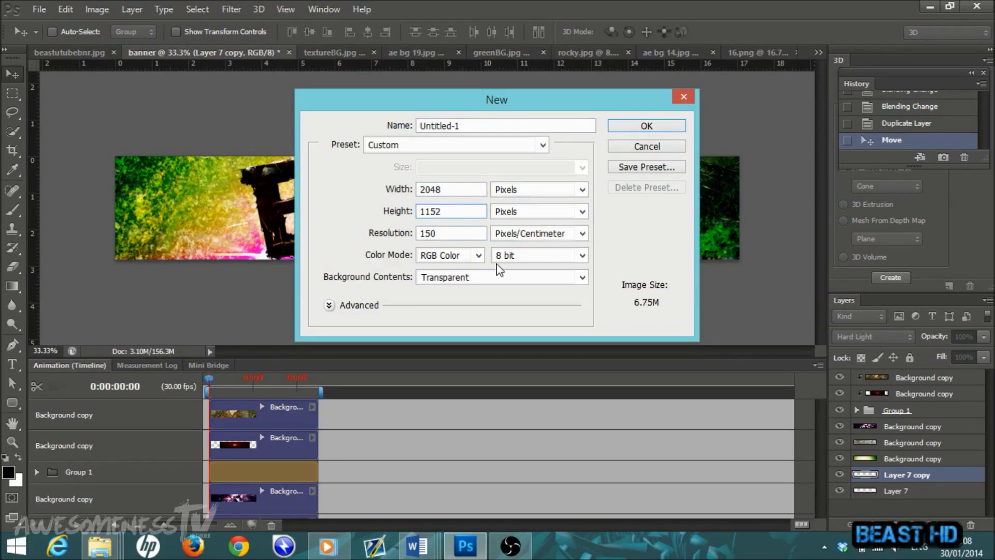
{"action": "left_click", "coordinate": [643, 128]}
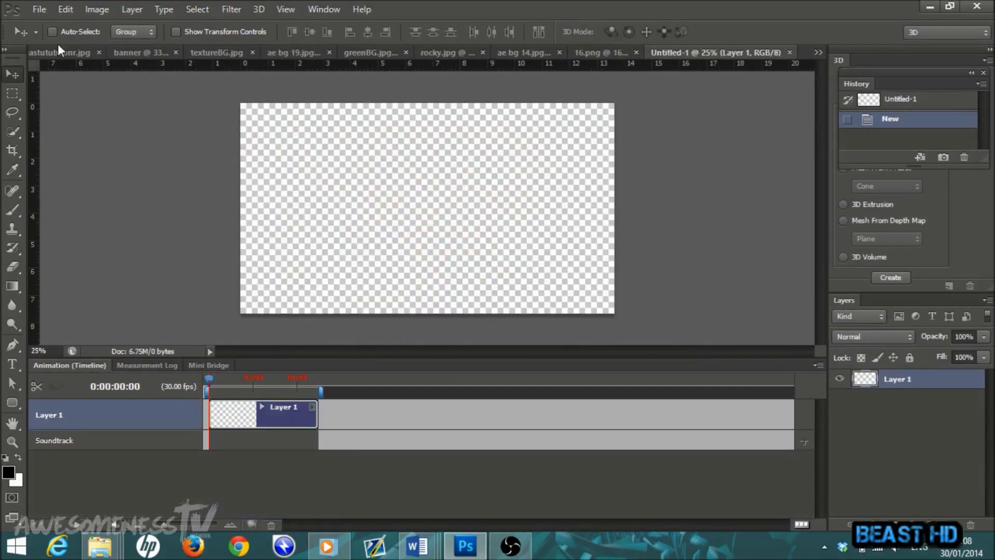
Step: Open the saved beastbanner.jpg from the Desktop
{"action": "left_click", "coordinate": [39, 9]}
{"action": "mouse_move", "coordinate": [65, 9]}
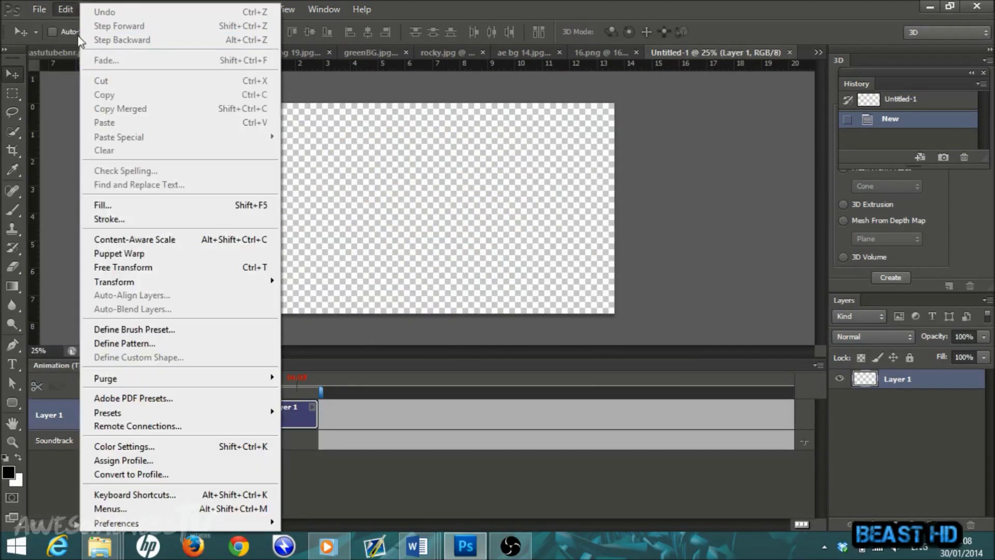
{"action": "left_click", "coordinate": [47, 40]}
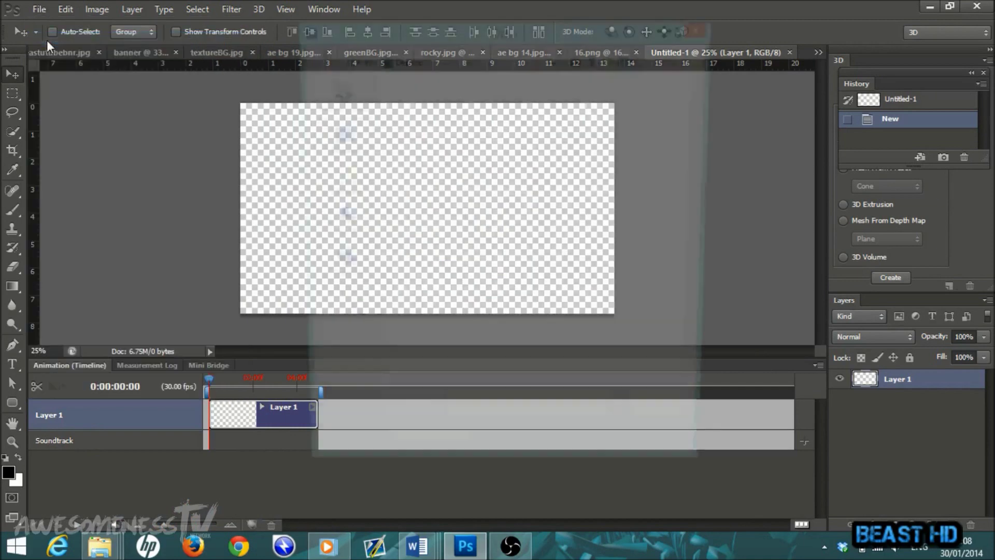
{"action": "left_click_drag", "start_coordinate": [691, 94], "coordinate": [698, 225]}
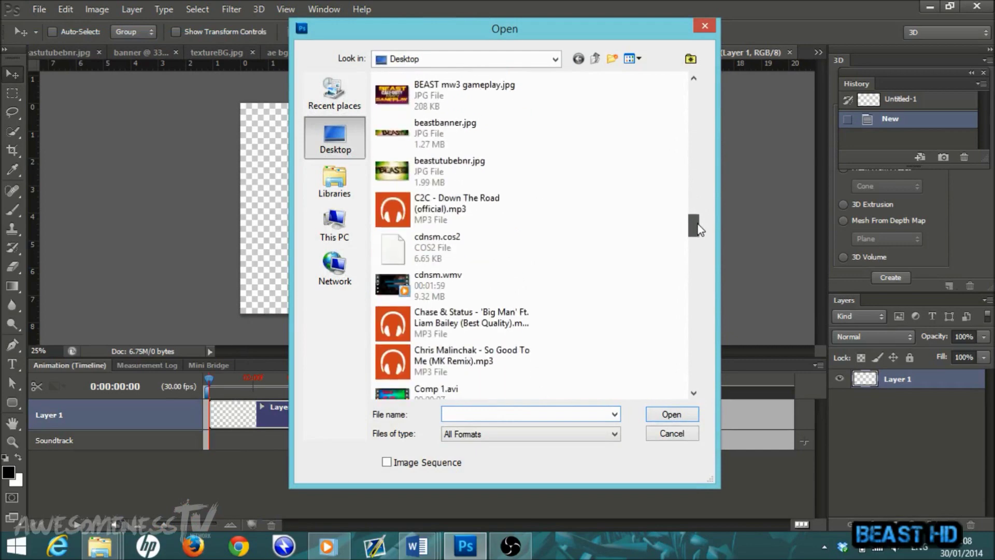
{"action": "double_click", "coordinate": [449, 136]}
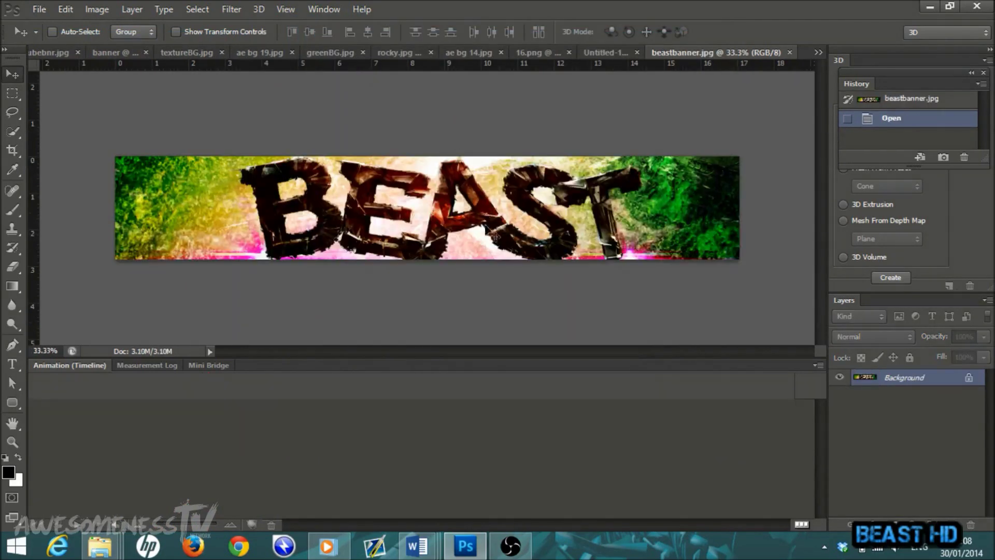
Step: Duplicate the banner's locked background layer and move the copy into Untitled-1, centered across the canvas
{"action": "left_click", "coordinate": [508, 174]}
{"action": "left_click", "coordinate": [503, 216]}
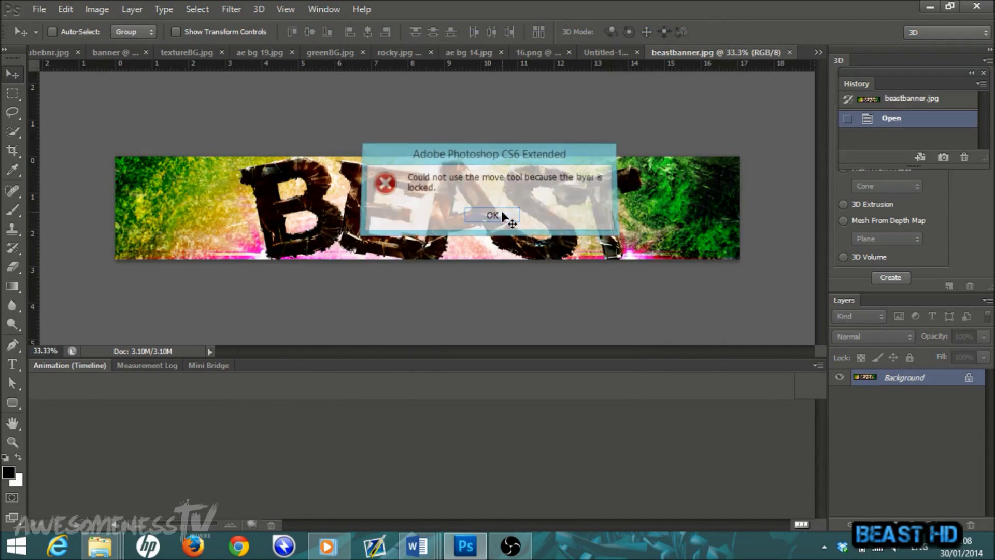
{"action": "right_click", "coordinate": [894, 384]}
{"action": "left_click", "coordinate": [896, 411]}
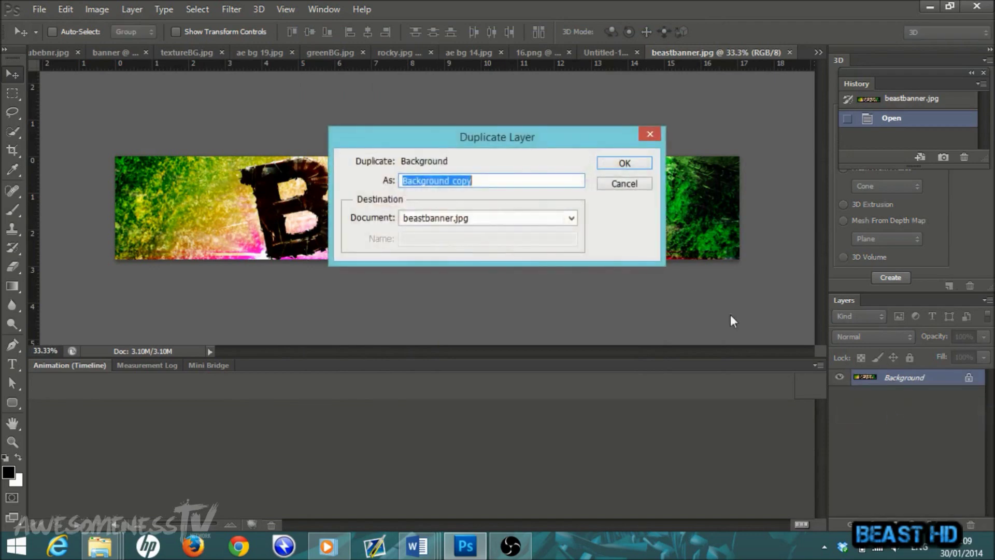
{"action": "left_click", "coordinate": [624, 164]}
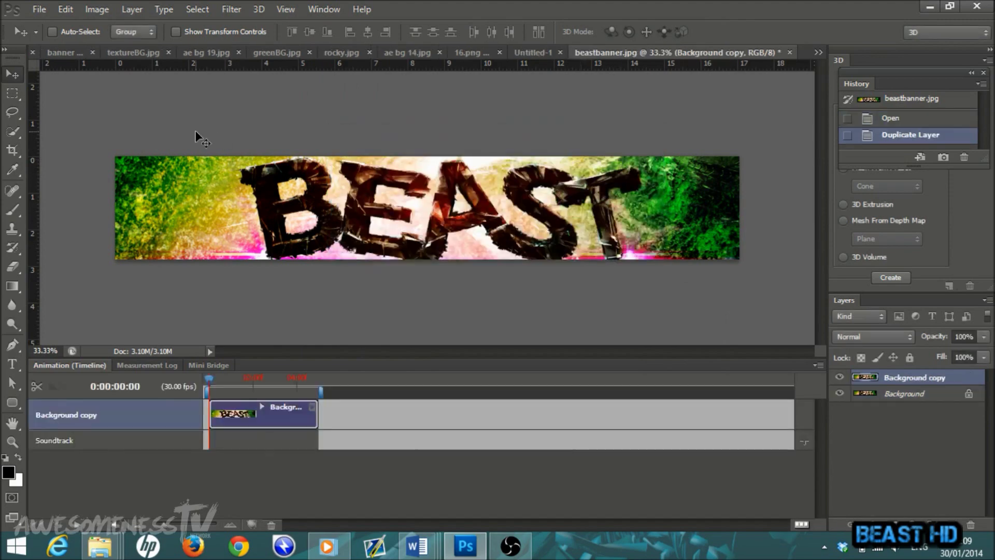
{"action": "left_click_drag", "start_coordinate": [518, 215], "coordinate": [474, 217]}
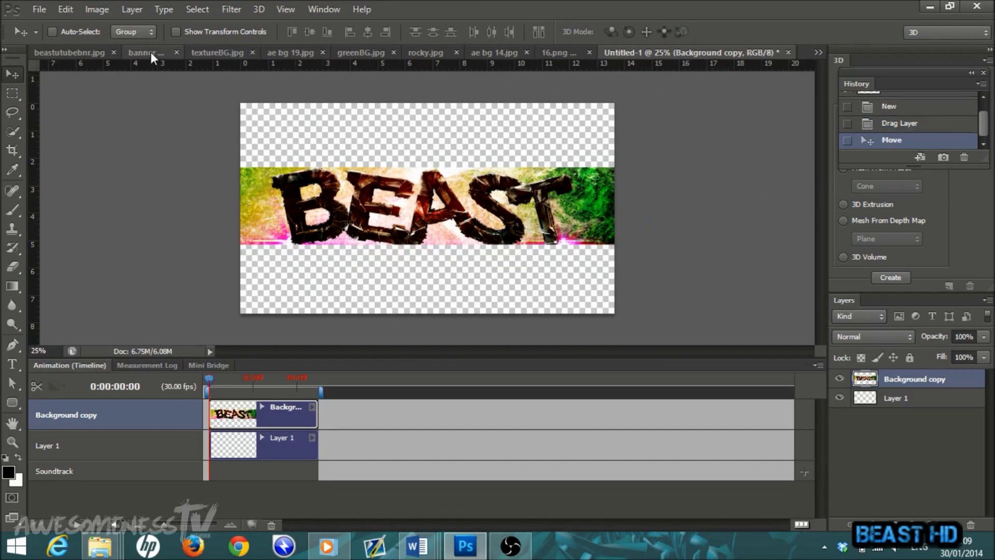
Step: Copy the greenBG.jpg layer into Untitled-1 and place it at the bottom of the layer stack
{"action": "left_click", "coordinate": [369, 51]}
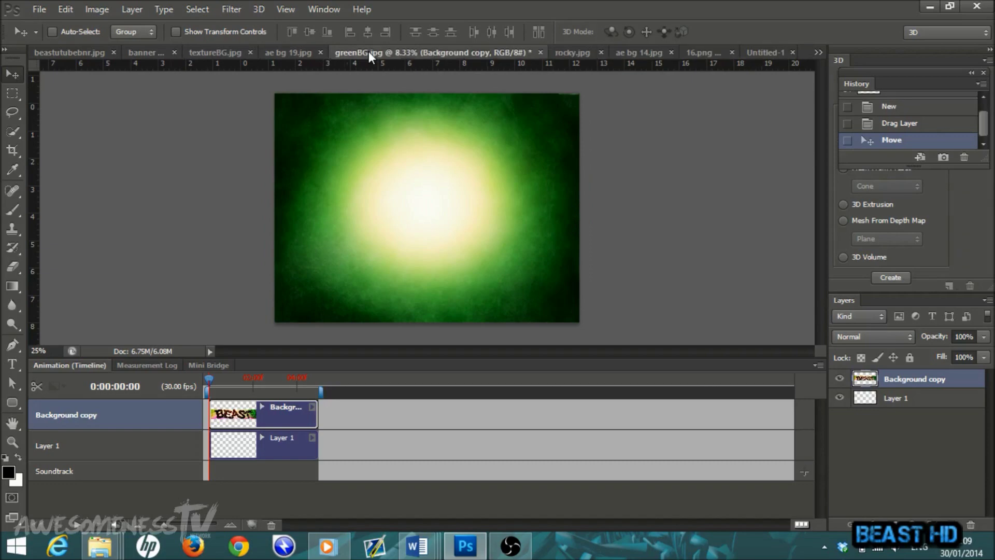
{"action": "left_click_drag", "start_coordinate": [432, 226], "coordinate": [515, 240]}
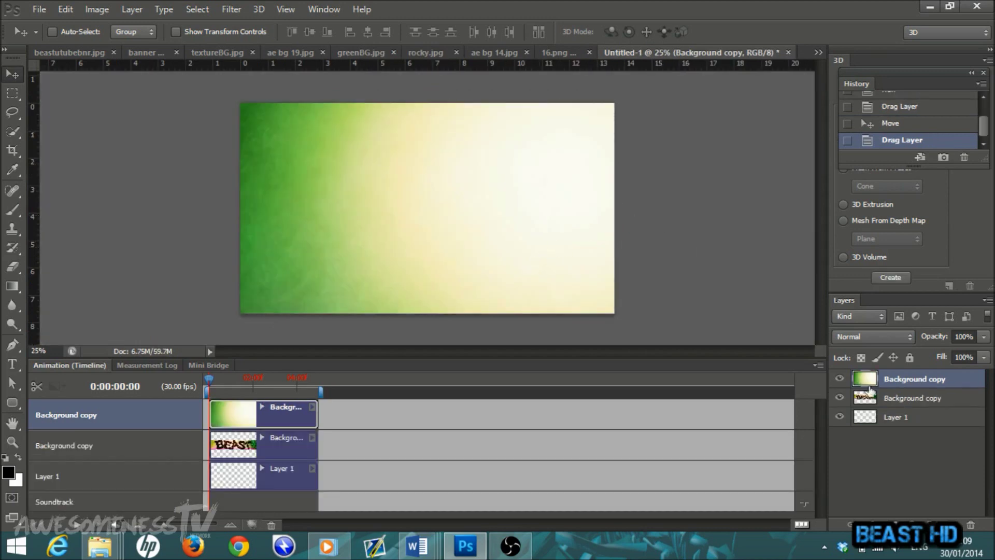
{"action": "left_click_drag", "start_coordinate": [890, 382], "coordinate": [920, 427]}
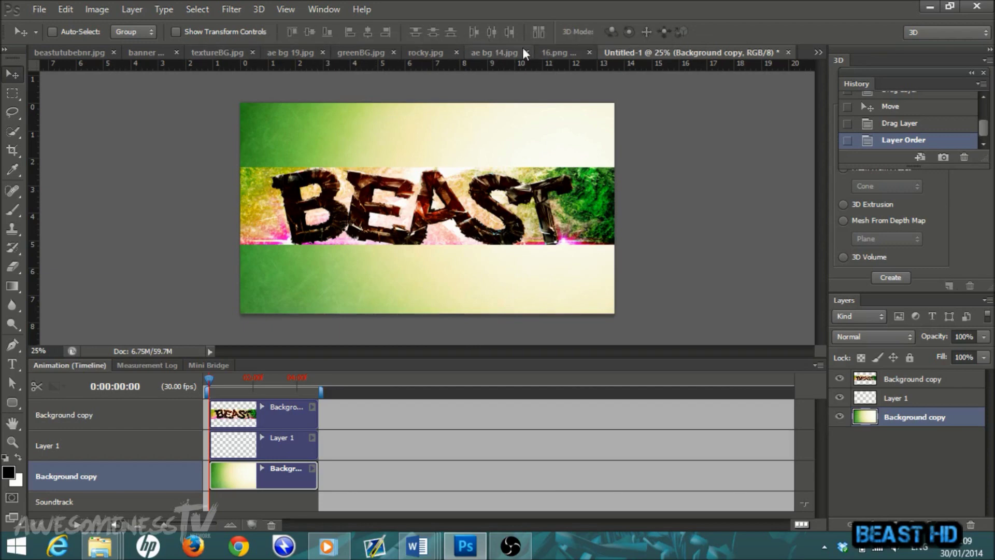
Step: Copy the purple artwork layer from ae bg 19.jpg into Untitled-1, directly above the green background
{"action": "left_click", "coordinate": [564, 51]}
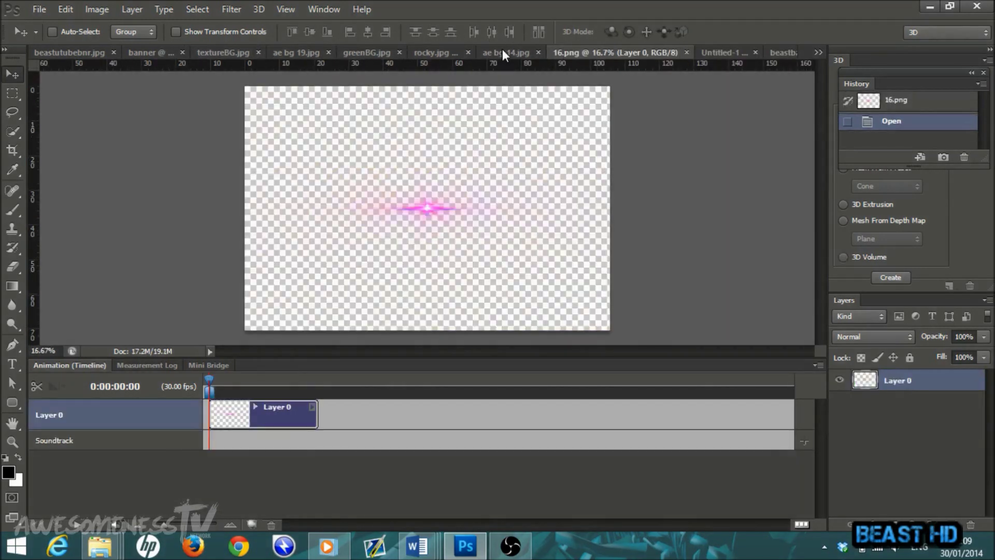
{"action": "left_click", "coordinate": [500, 51]}
{"action": "left_click", "coordinate": [425, 54]}
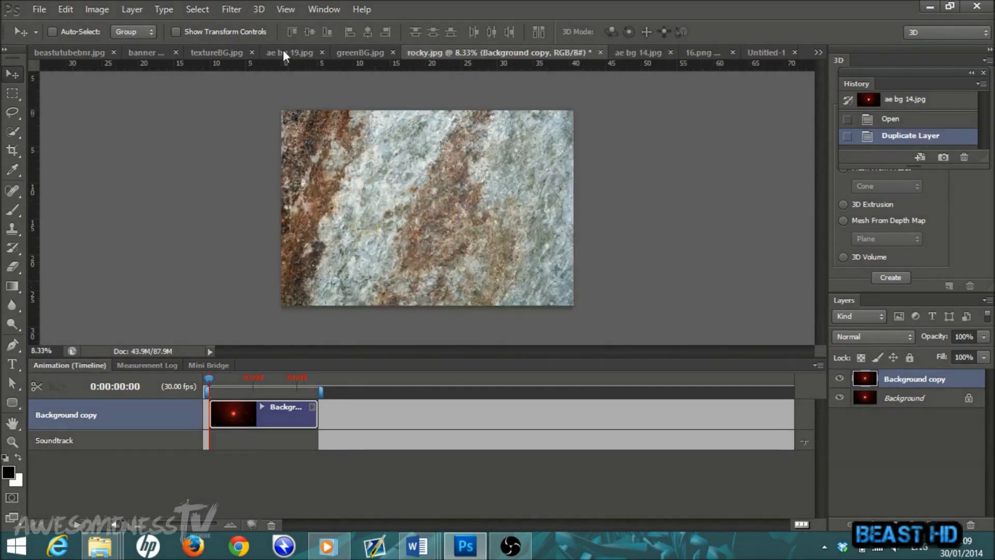
{"action": "left_click", "coordinate": [285, 52]}
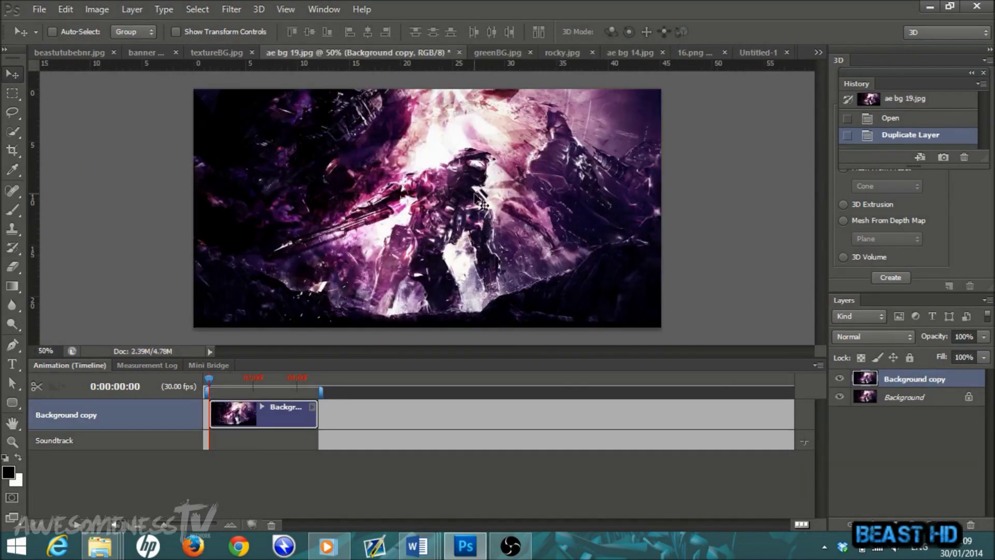
{"action": "left_click_drag", "start_coordinate": [426, 205], "coordinate": [504, 233]}
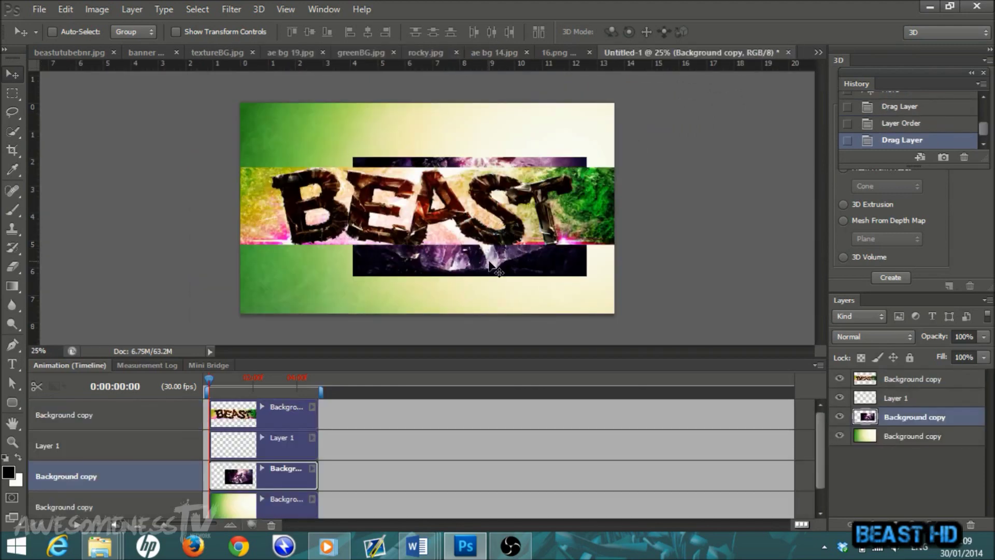
Step: Scale the purple artwork to about 177% width and 189% height to cover the canvas, and set its blend mode to Overlay
{"action": "key", "text": "ctrl+t"}
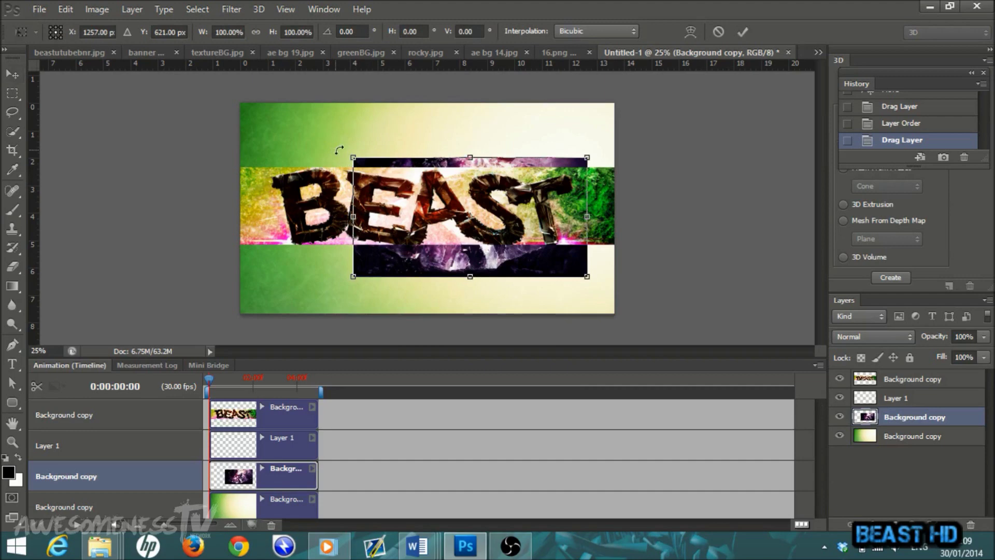
{"action": "left_click_drag", "start_coordinate": [352, 157], "coordinate": [231, 96]}
{"action": "left_click_drag", "start_coordinate": [585, 277], "coordinate": [645, 322]}
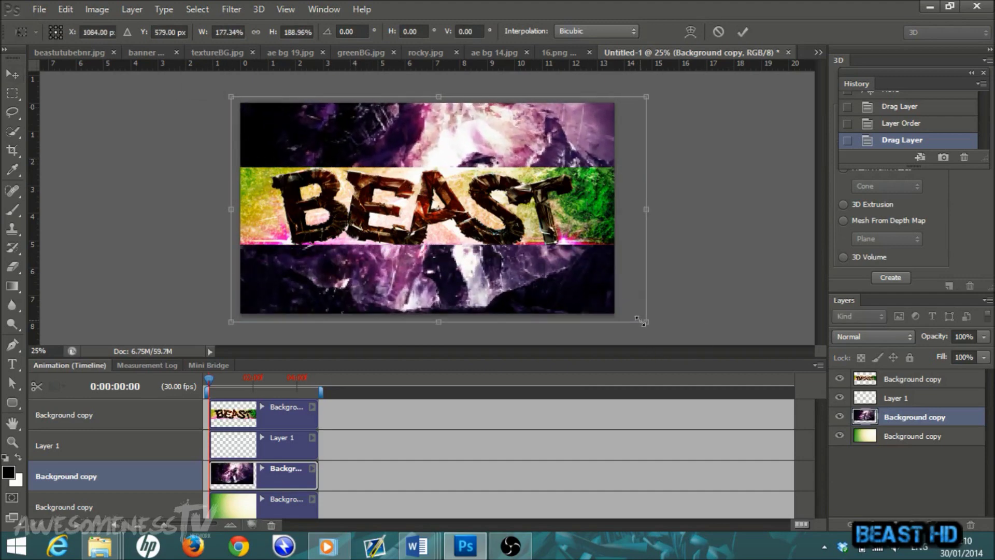
{"action": "left_click", "coordinate": [740, 34]}
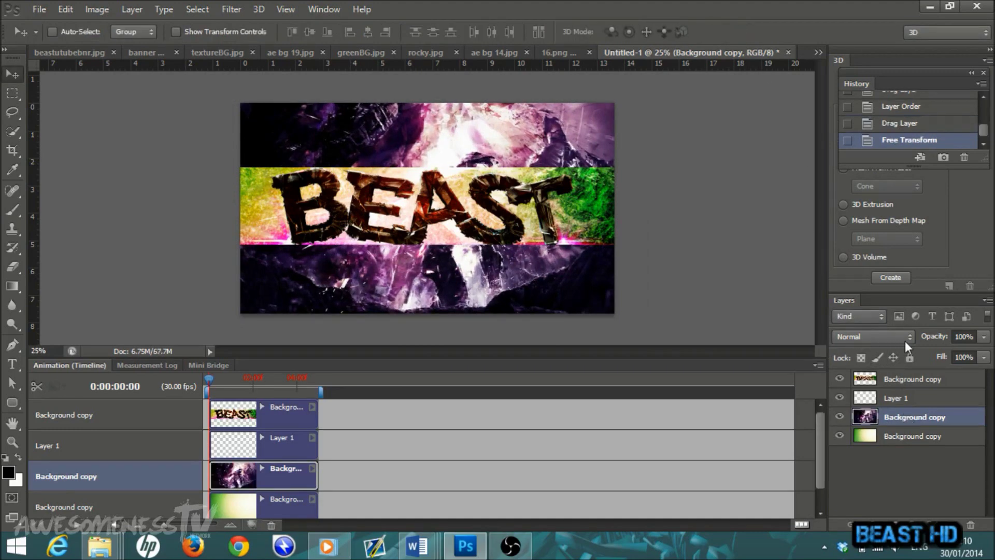
{"action": "left_click", "coordinate": [911, 336]}
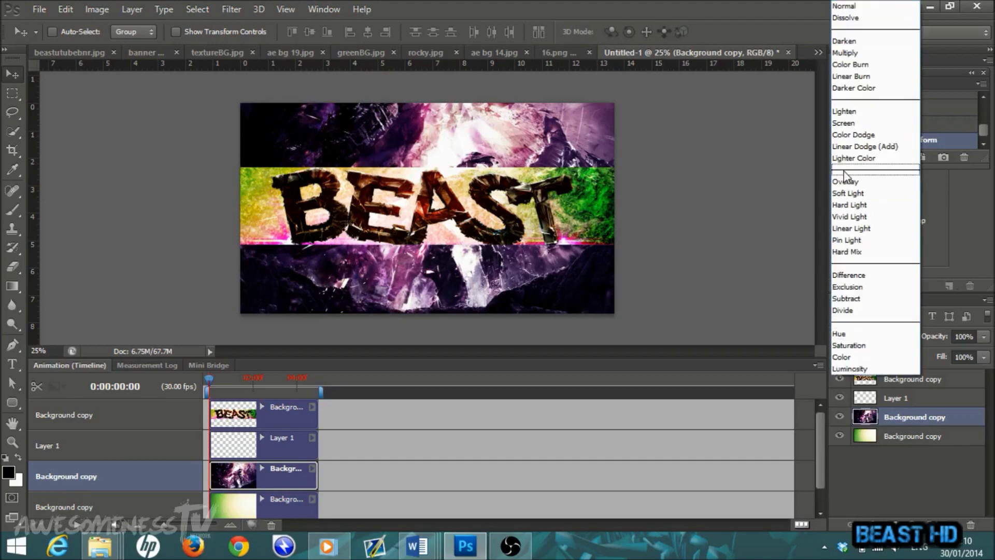
{"action": "left_click", "coordinate": [845, 182]}
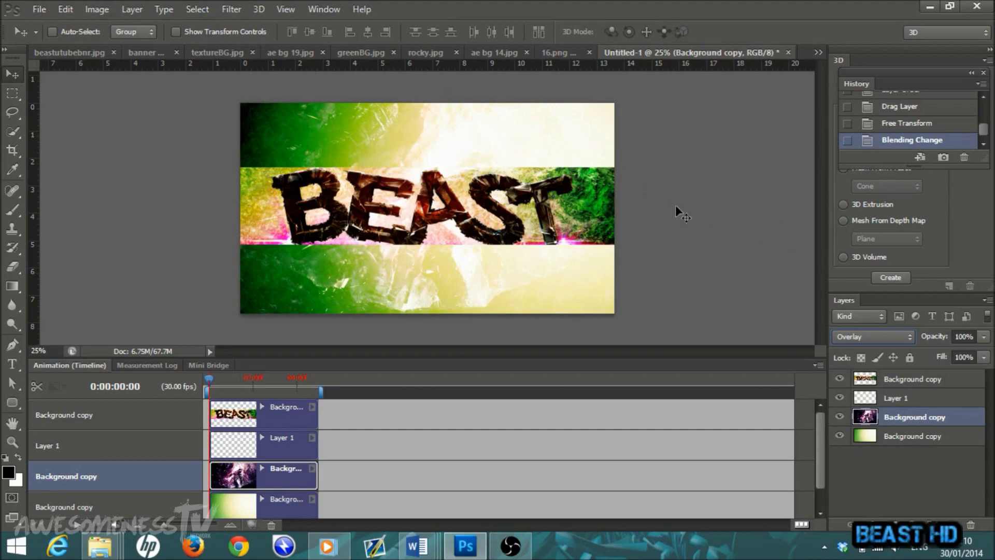
{"action": "left_click", "coordinate": [39, 8]}
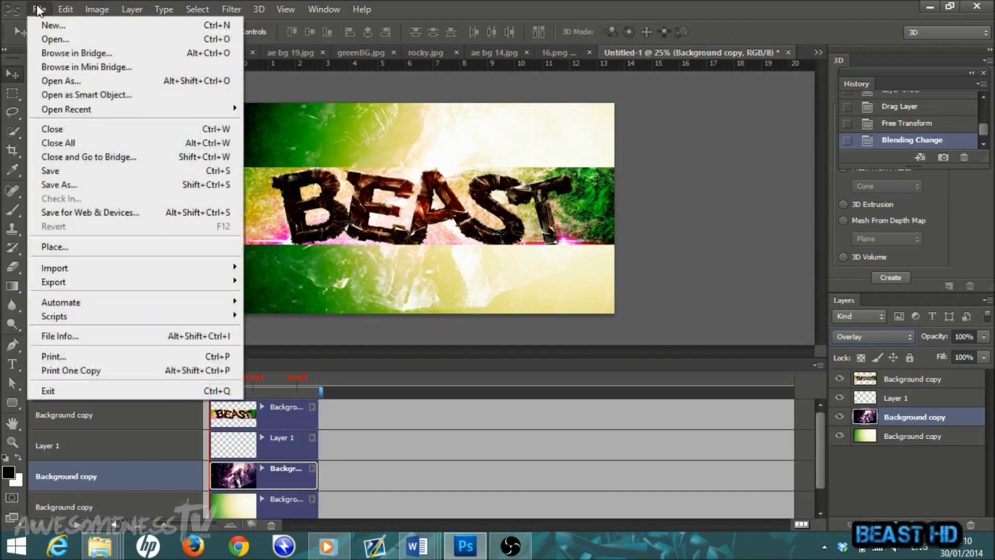
{"action": "left_click", "coordinate": [71, 185]}
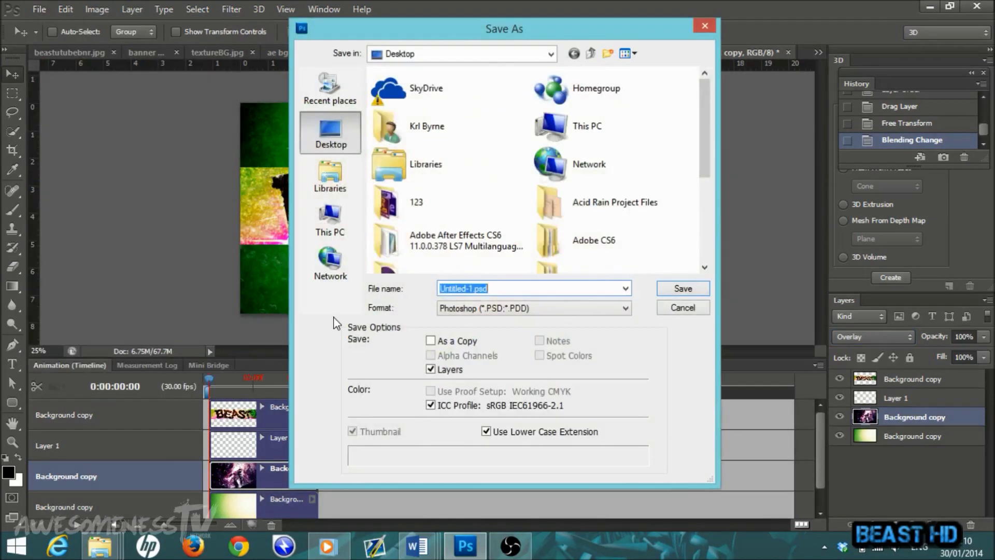
{"action": "left_click", "coordinate": [705, 26]}
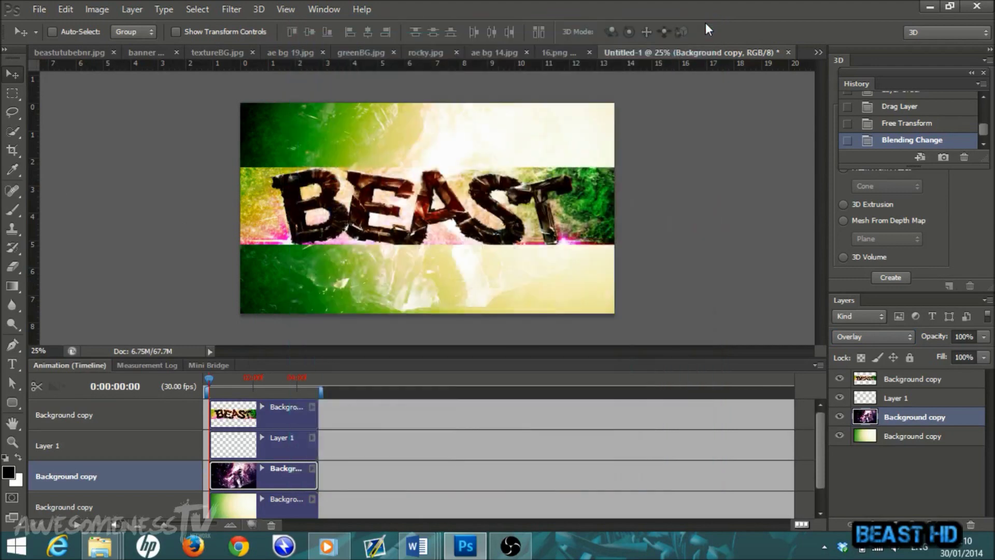